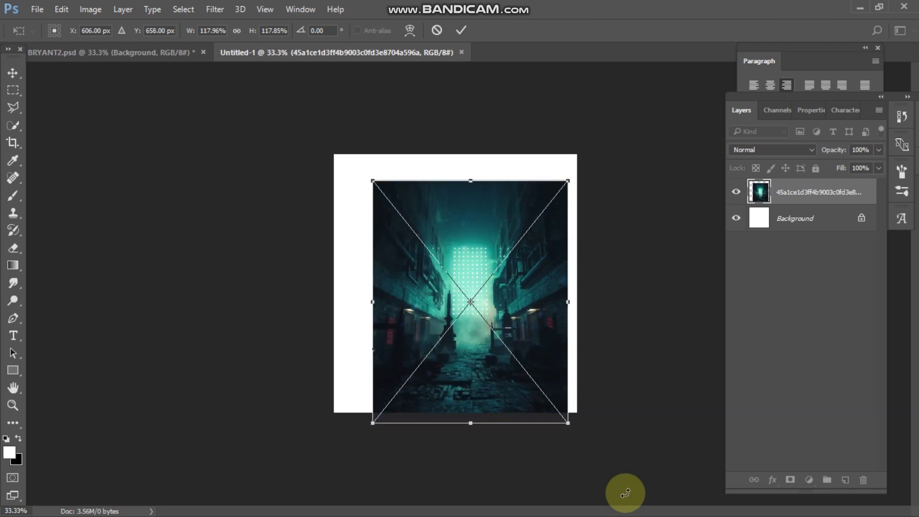
- Scale the placed alley image to about 157% and position its centre at about X 554.5 px, Y 470.5 px, covering the canvas
left_click_drag(373, 181, 324, 117)
left_click_drag(567, 423, 586, 446)
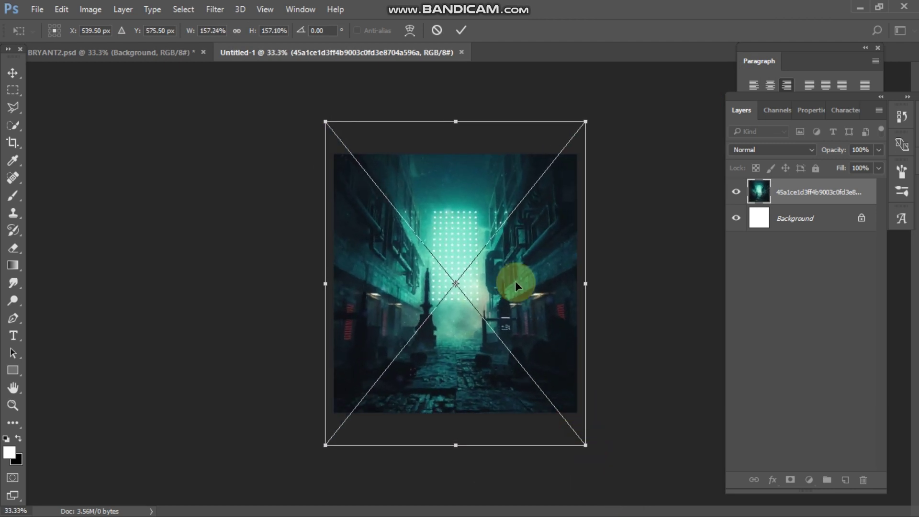
left_click_drag(466, 289, 471, 265)
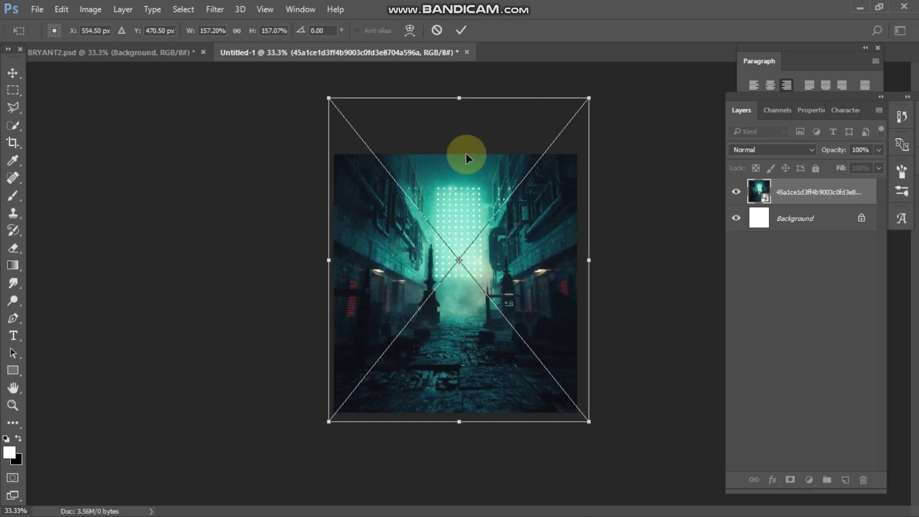
left_click(461, 32)
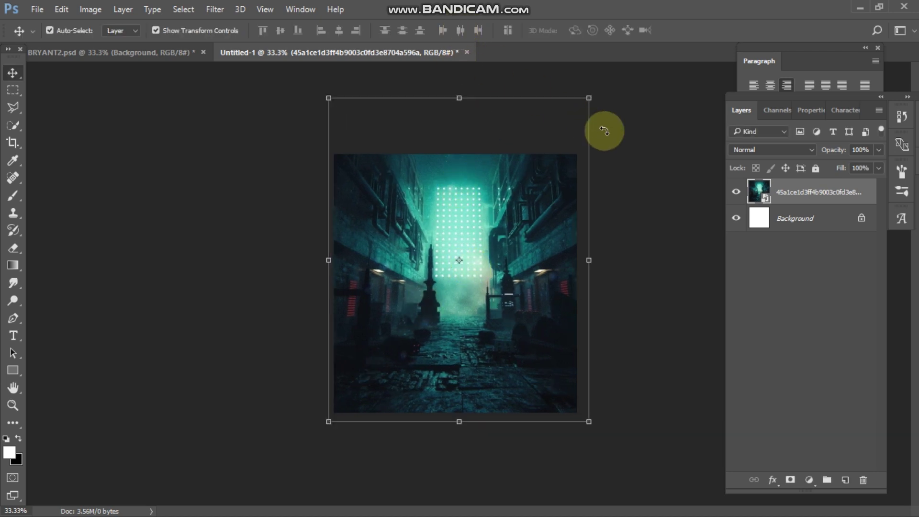
left_click(633, 184)
- Apply a Motion Blur filter to the alley image layer with an angle of -90° and a distance of 19 pixels
left_click(761, 181)
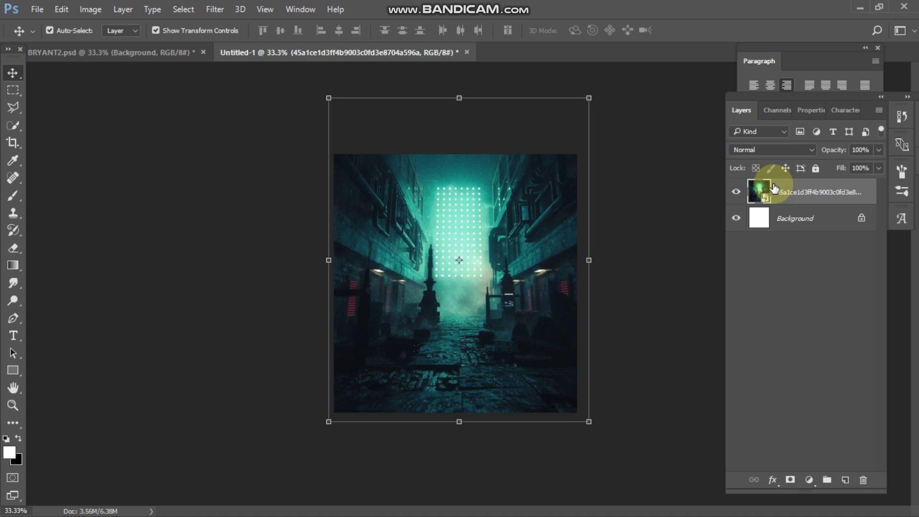
left_click(215, 10)
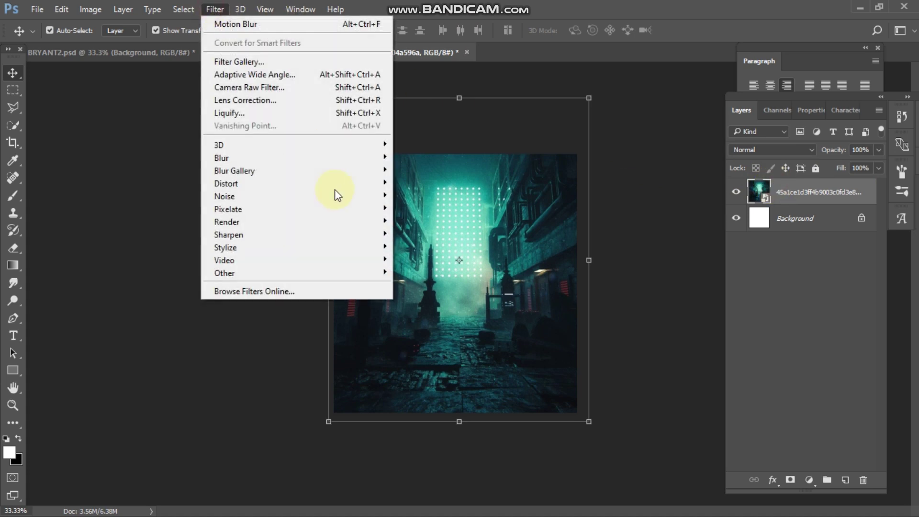
mouse_move(269, 161)
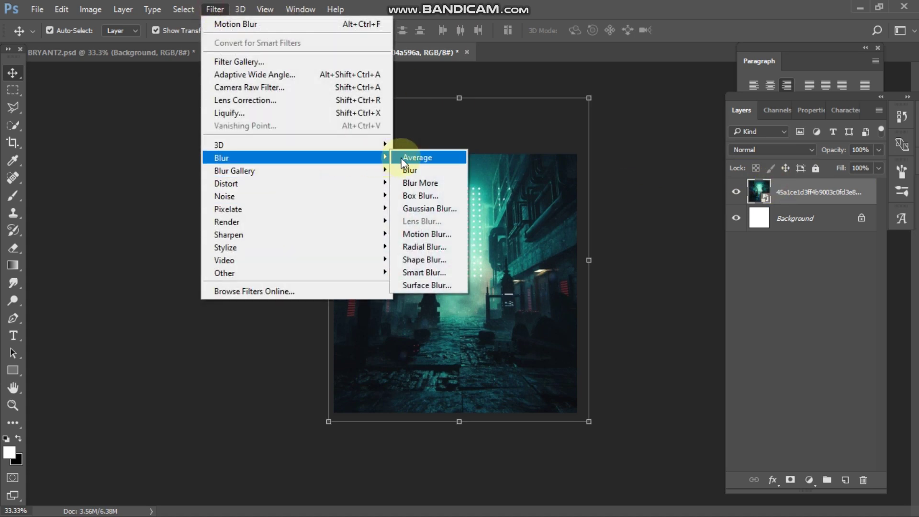
left_click(430, 235)
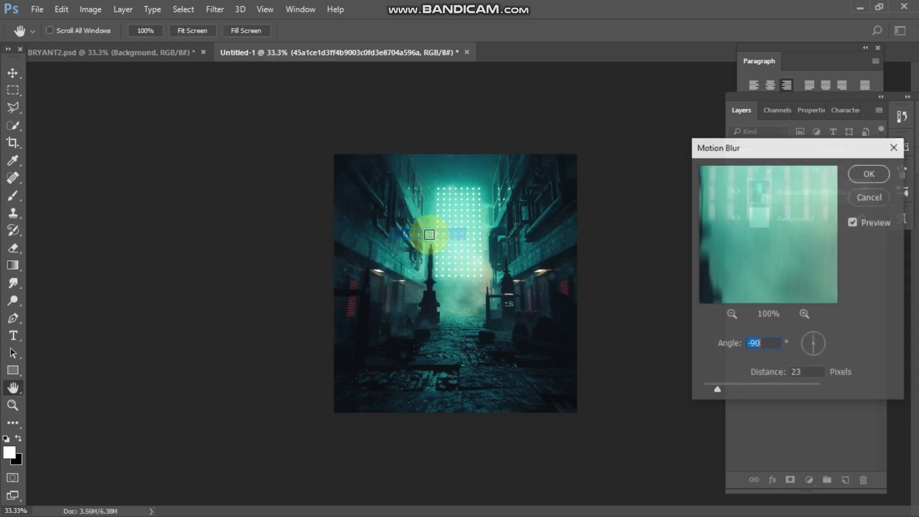
mouse_move(716, 389)
left_mouse_down()
mouse_move(762, 389)
mouse_move(700, 390)
mouse_move(723, 392)
mouse_move(715, 392)
left_mouse_up()
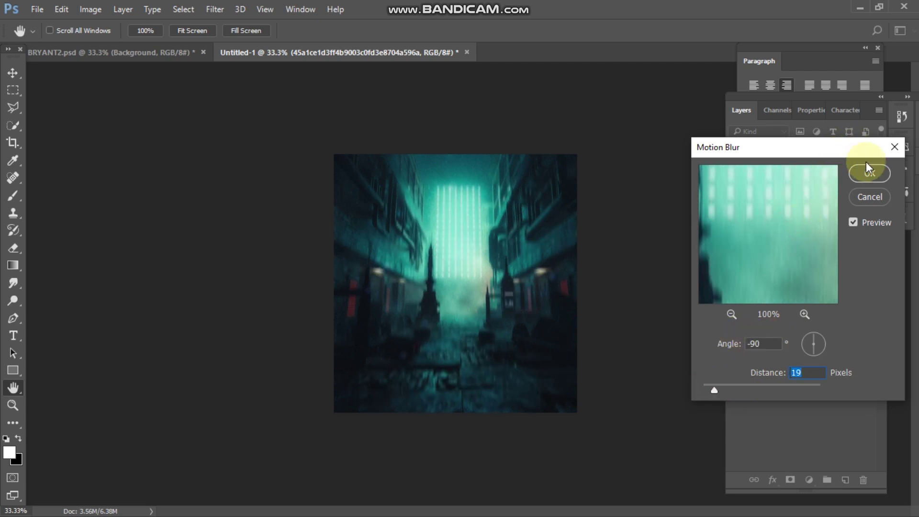
left_click(870, 173)
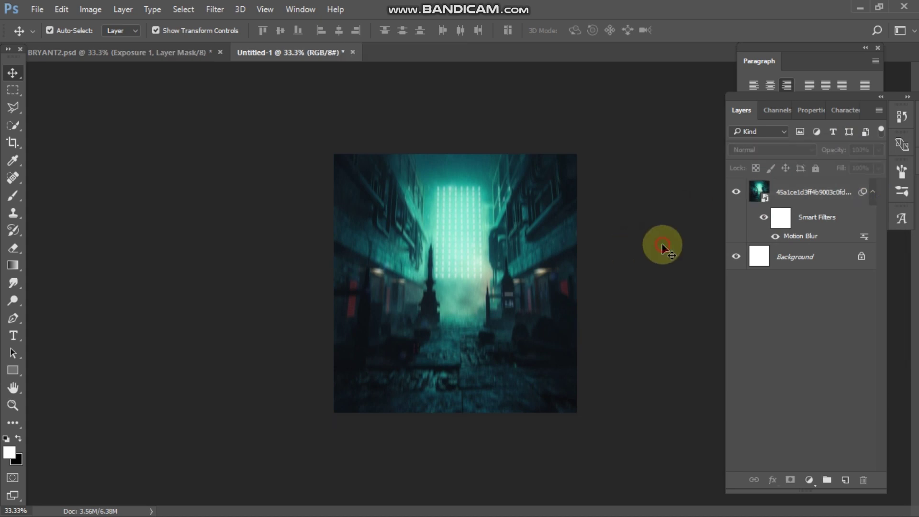
- Add an Exposure adjustment layer above the alley image with exposure +1.58, offset +0.0928 and gamma correction about 0.48
left_click(805, 192)
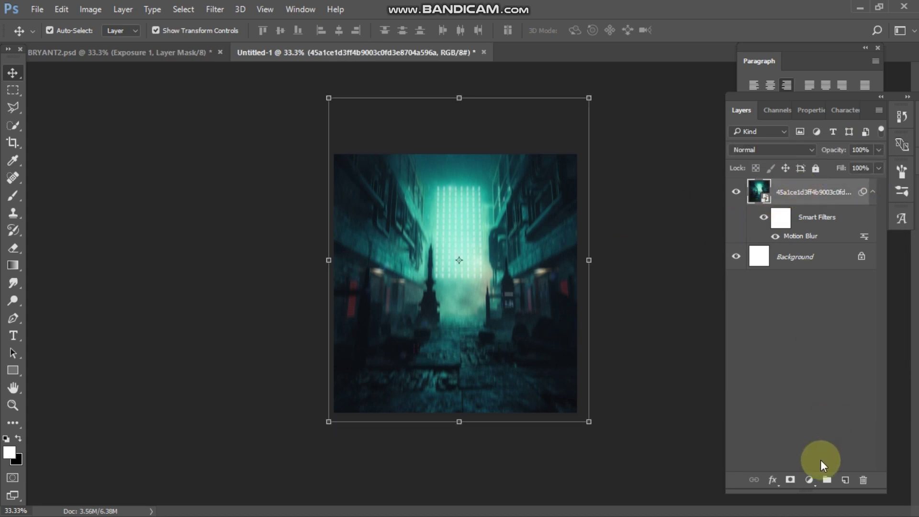
left_click(810, 480)
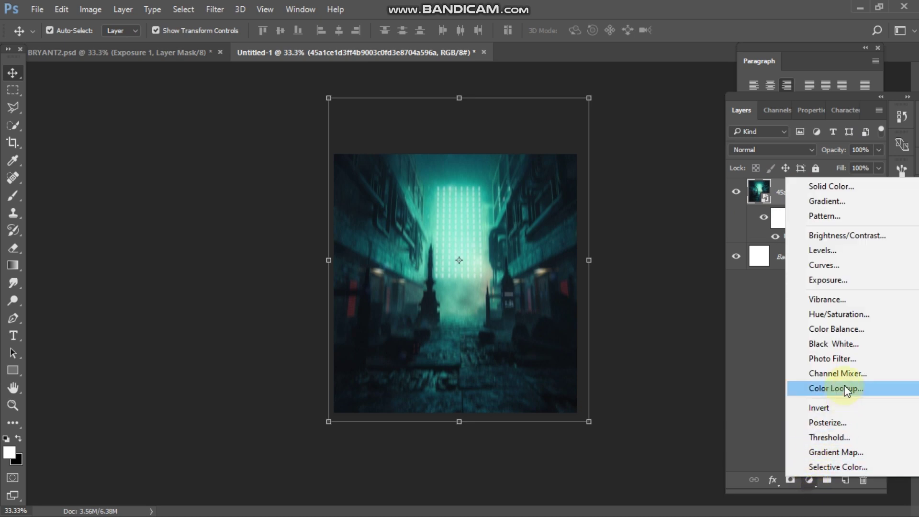
left_click(842, 281)
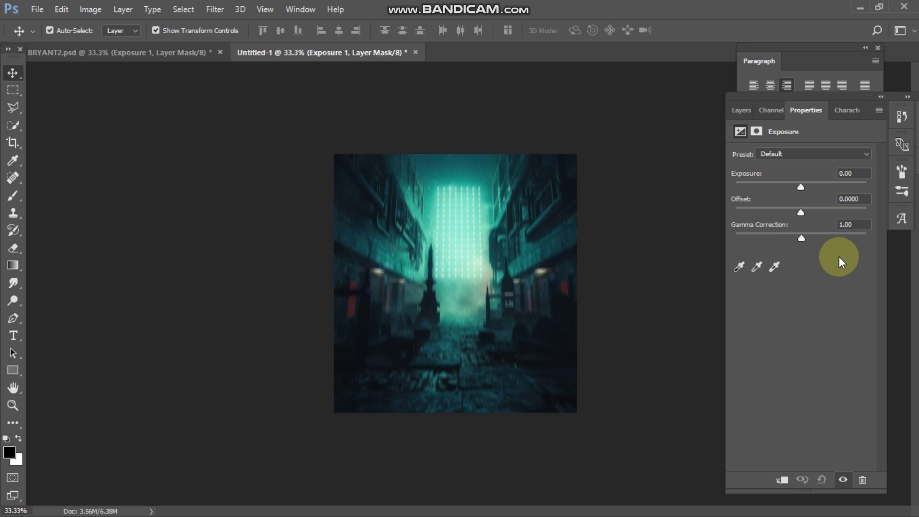
left_click_drag(804, 186, 827, 237)
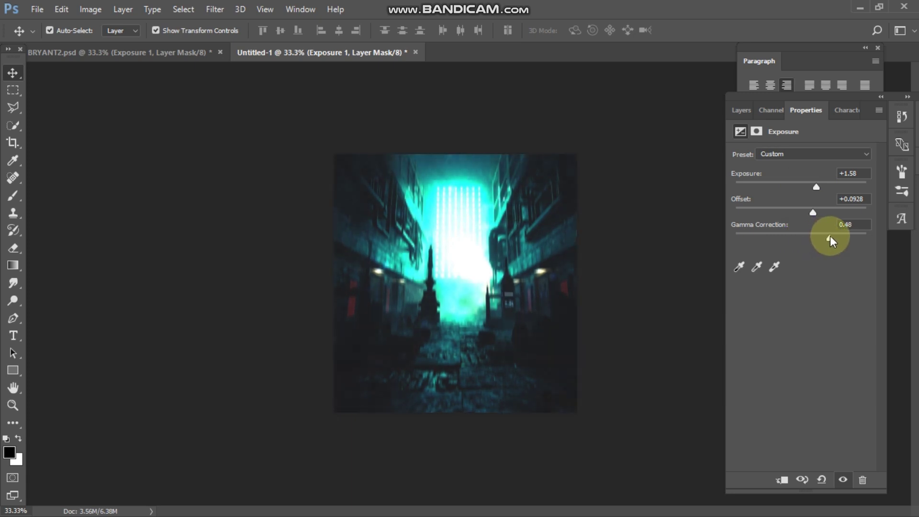
left_click(680, 237)
left_click(739, 108)
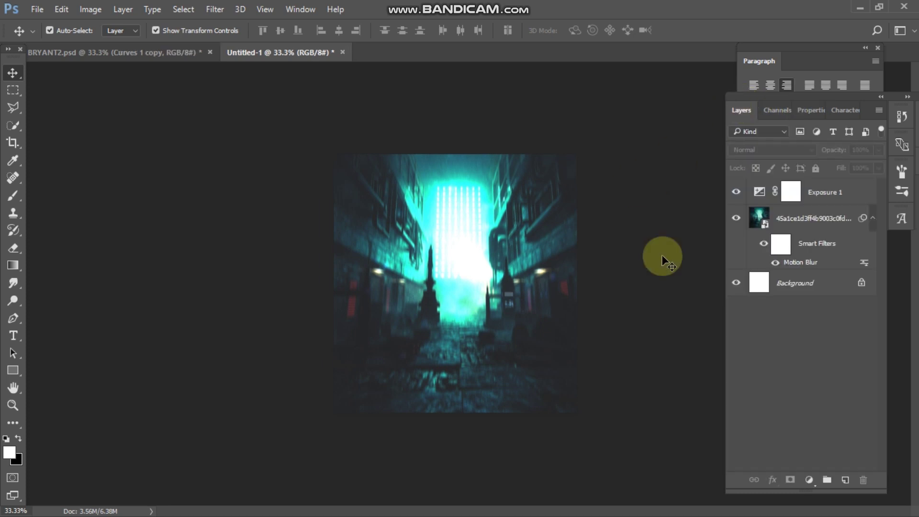
- Add a Curves adjustment layer on top and lower the RGB white point to an output of 52
left_click(809, 480)
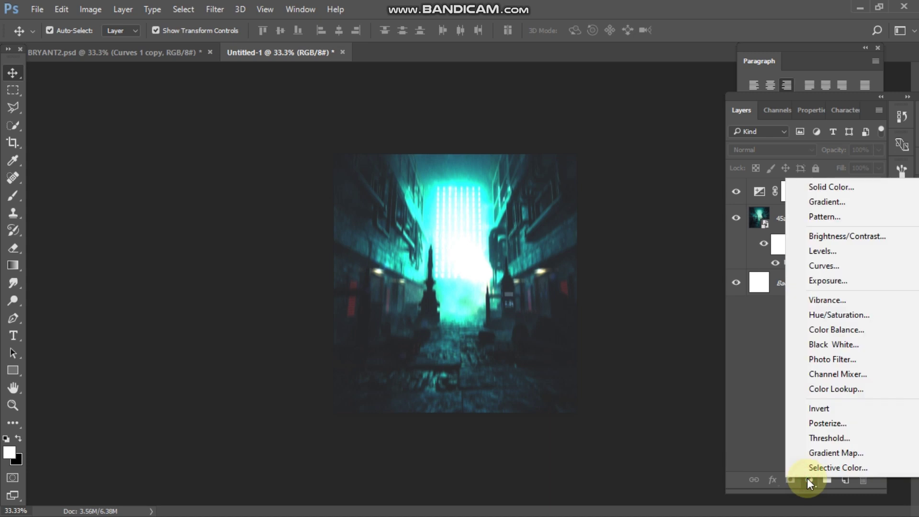
left_click(829, 266)
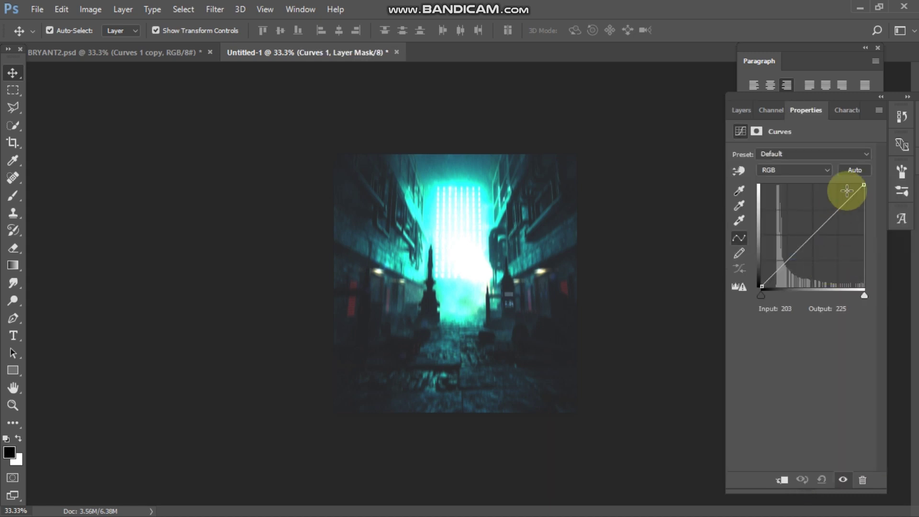
left_click_drag(864, 184, 869, 265)
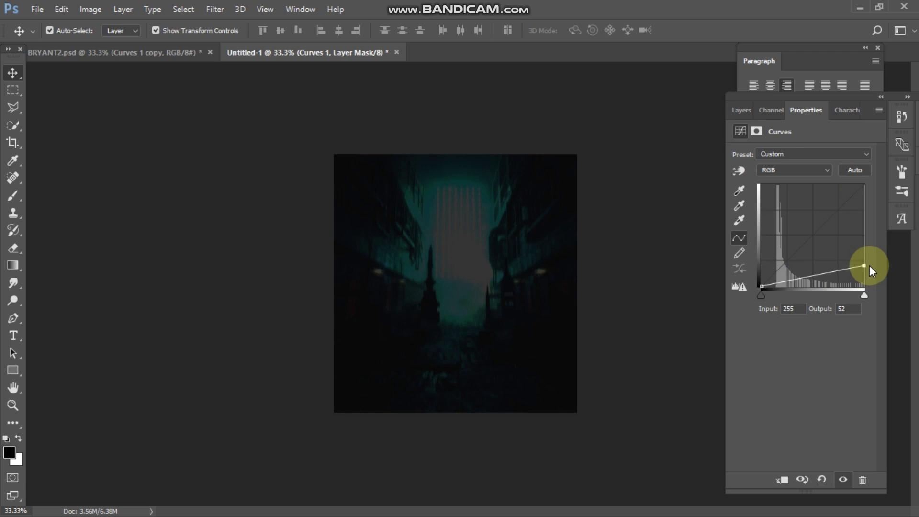
left_click(741, 109)
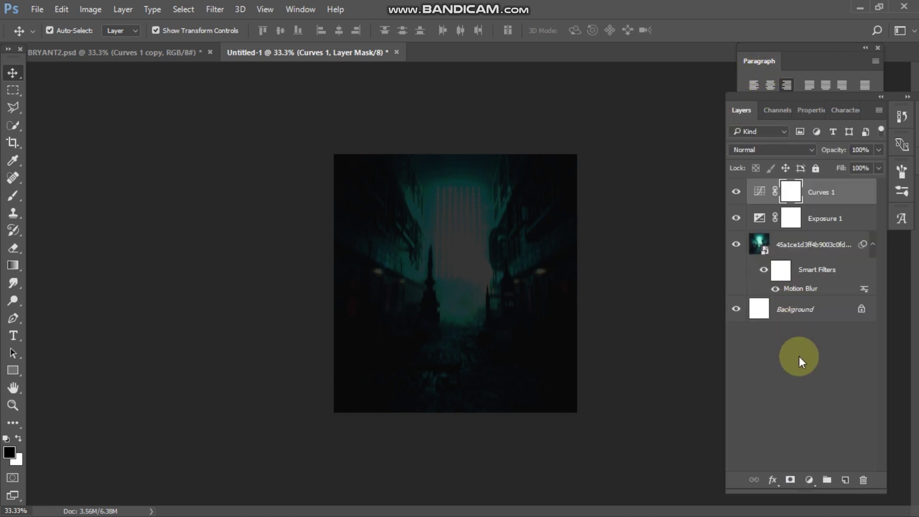
left_click(655, 261)
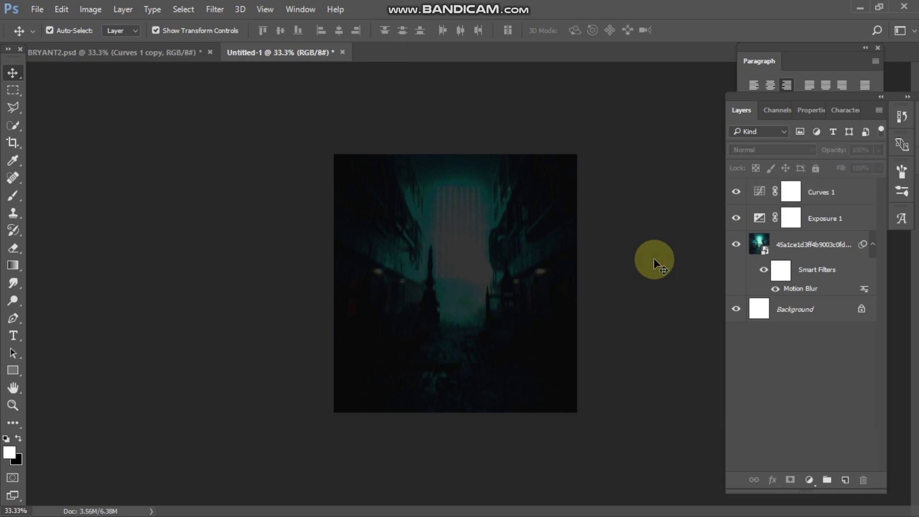
- Select the Curves 1 layer mask and set up a black soft round brush at 150 px with reduced flow
left_click(792, 192)
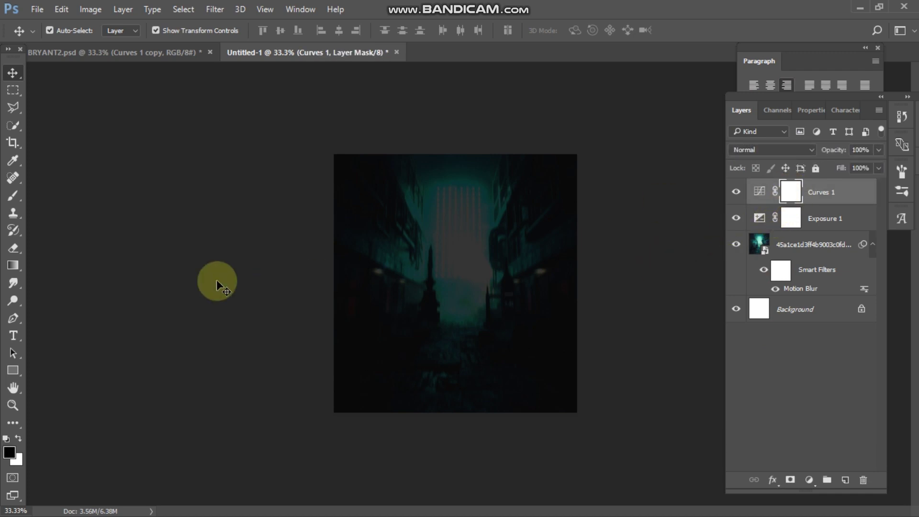
left_click(10, 195)
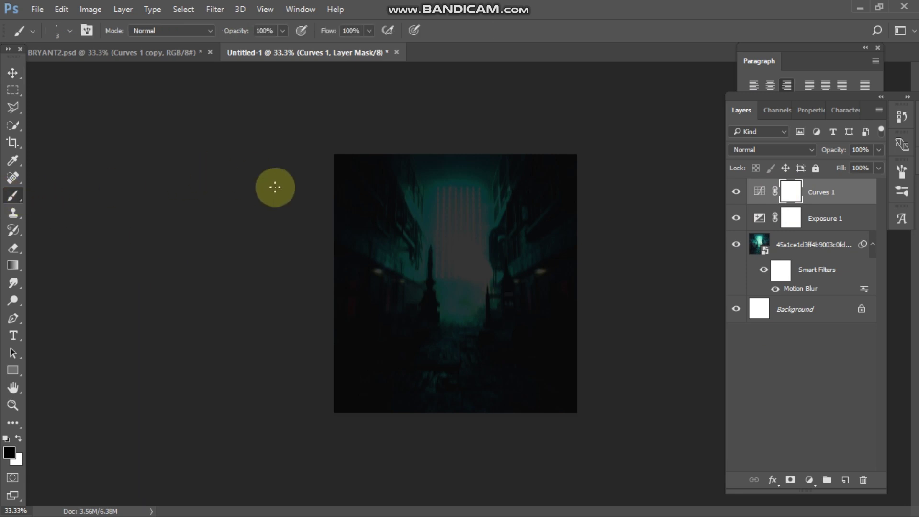
key("bracketright")
key("bracketright")
key("bracketright")
key("bracketright")
key("bracketright")
key("bracketright")
key("bracketright")
key("bracketright")
key("bracketright")
key("bracketright")
key("bracketright")
key("bracketright")
key("bracketright")
key("bracketright")
key("bracketright")
key("bracketright")
key("bracketright")
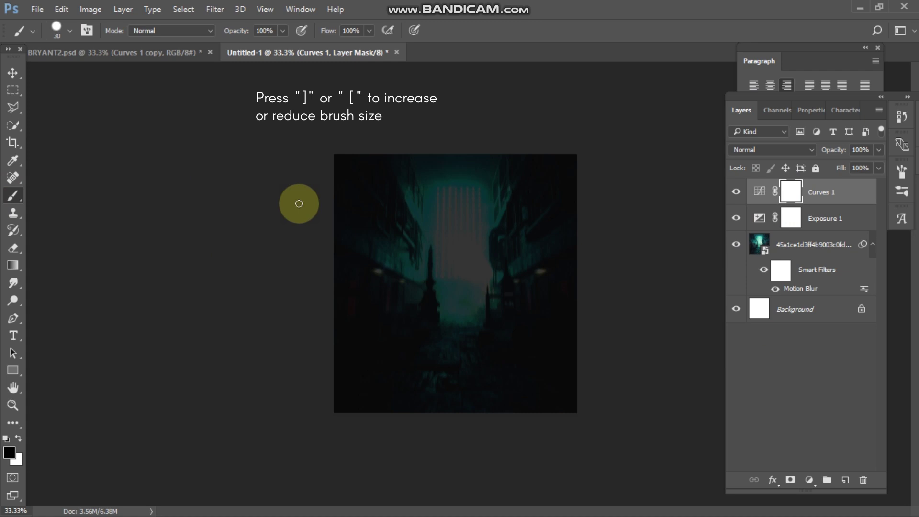
left_click(67, 28)
double_click(46, 132)
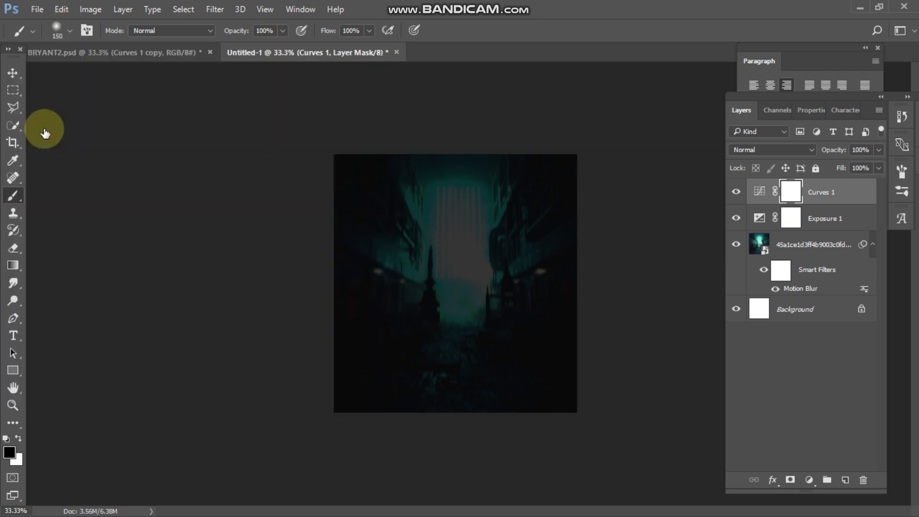
left_click_drag(328, 31, 312, 31)
- Paint black on the Curves 1 mask over the glowing centre and the street below to bring back the light
left_click(475, 201)
mouse_move(474, 201)
left_mouse_down()
mouse_move(469, 179)
mouse_move(448, 193)
mouse_move(421, 187)
mouse_move(478, 221)
mouse_move(484, 281)
mouse_move(494, 224)
mouse_move(471, 217)
mouse_move(427, 250)
mouse_move(428, 238)
mouse_move(454, 313)
mouse_move(444, 355)
mouse_move(458, 342)
mouse_move(444, 376)
mouse_move(427, 305)
mouse_move(399, 349)
mouse_move(482, 227)
mouse_move(487, 311)
mouse_move(435, 226)
mouse_move(398, 358)
left_mouse_up()
key("bracketright")
key("v")
left_click(227, 182)
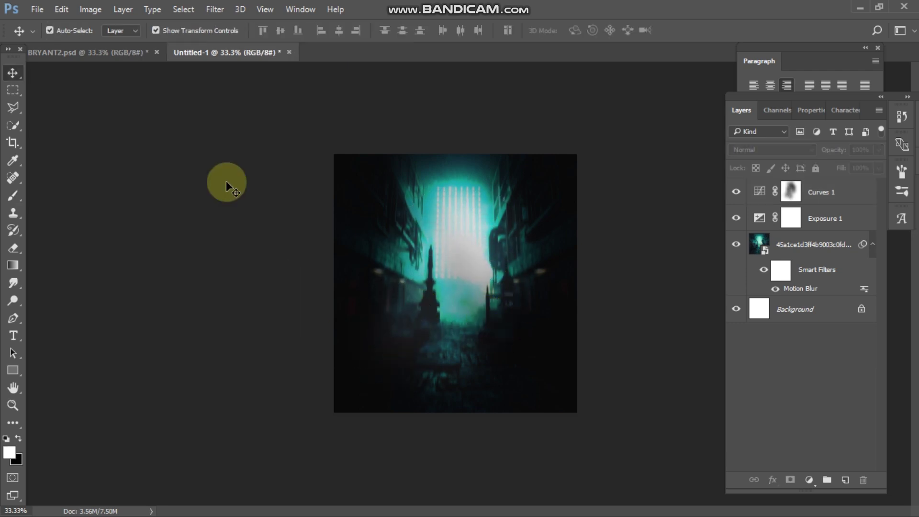
- Place the embedded basketball player image "pngwing.com - 2023-04-28T222747.208" into the document
left_click(37, 9)
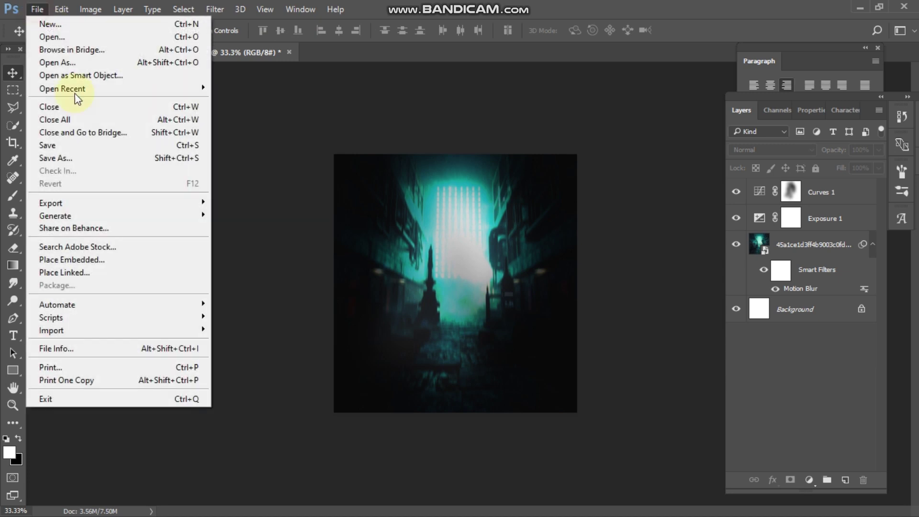
left_click(72, 259)
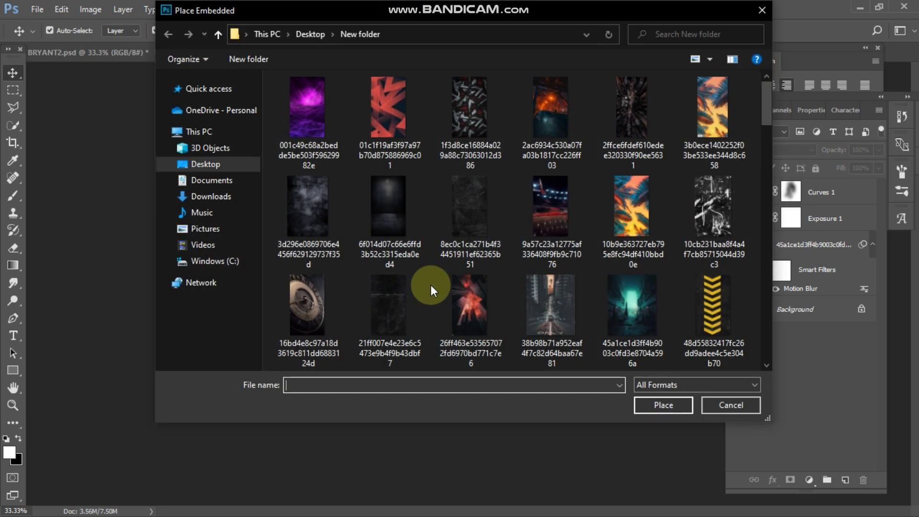
scroll(431, 285, "down", 10)
left_click(564, 199)
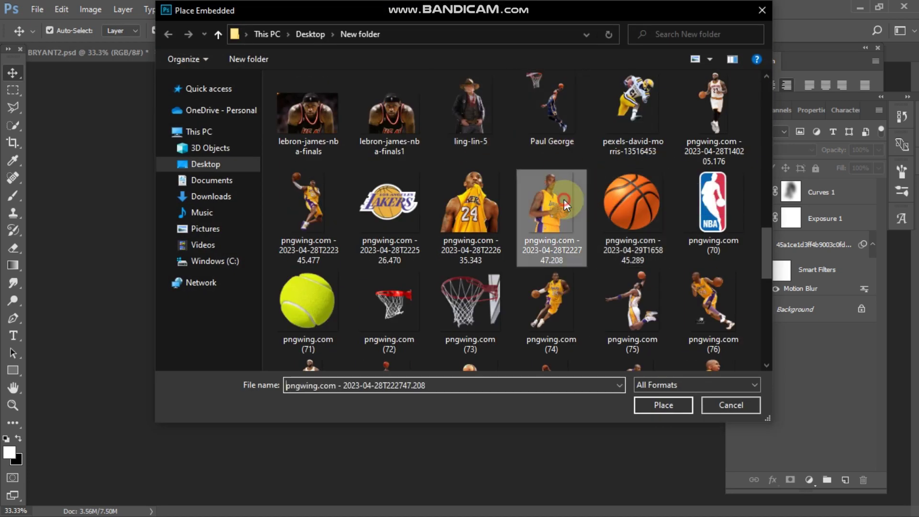
left_click(661, 405)
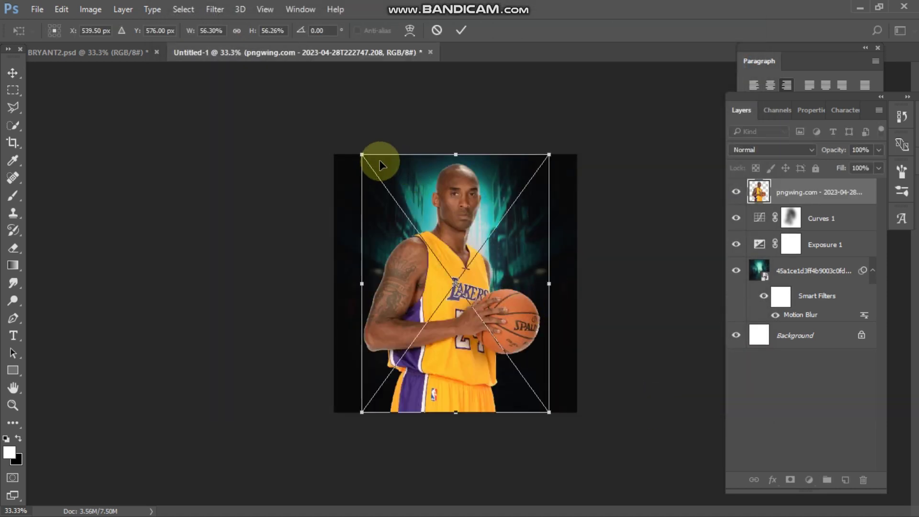
- Move the placed player image straight down to X 539.50 px, Y 690.00 px and commit the placement
left_click_drag(429, 191, 453, 227)
left_click_drag(432, 275, 432, 280)
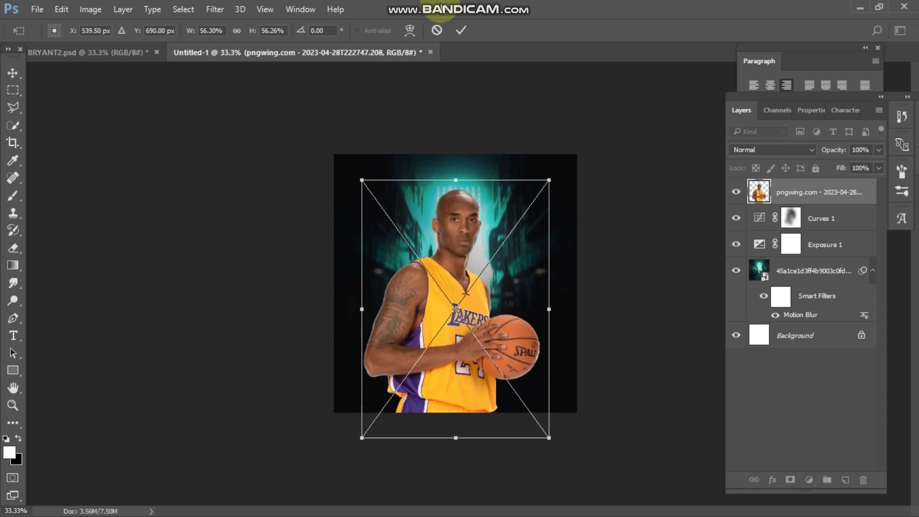
left_click(461, 30)
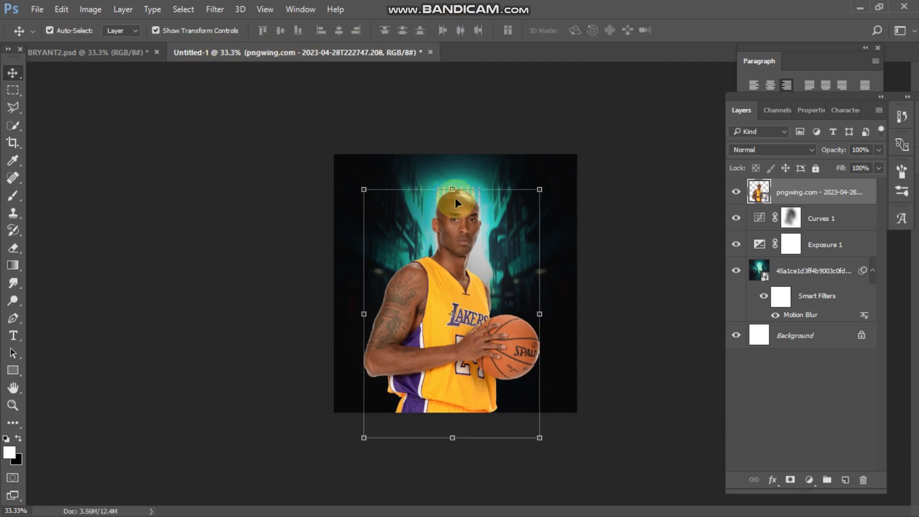
left_click(600, 242)
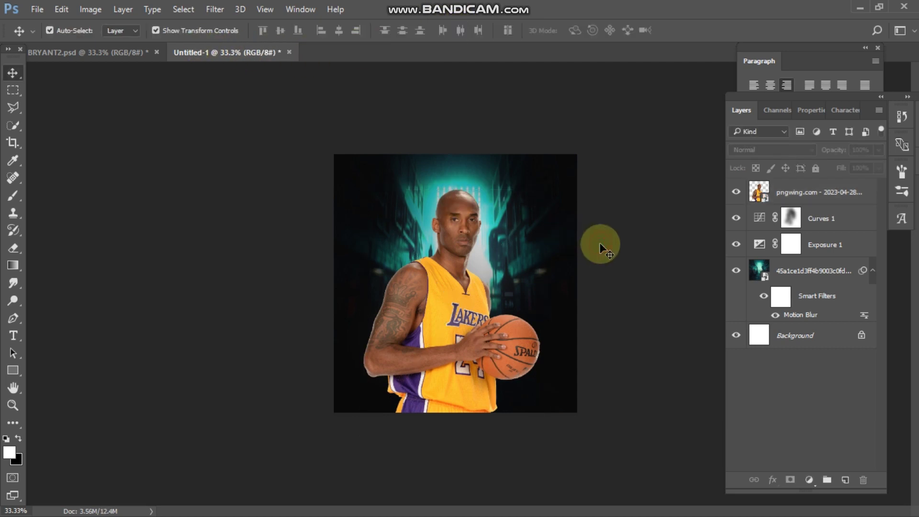
- Reposition the alley background image behind the player to X 542.50 px, Y 482.50 px
left_click(814, 270)
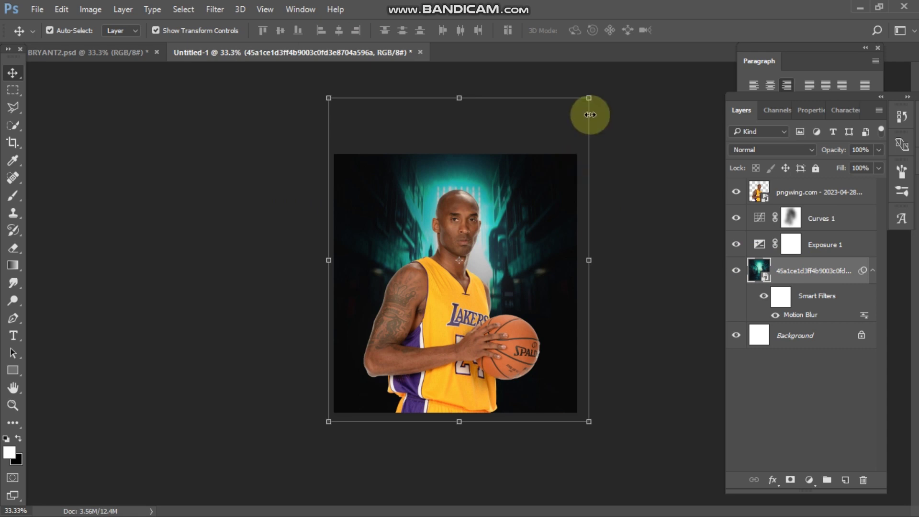
left_click(589, 99)
left_click_drag(543, 181, 543, 182)
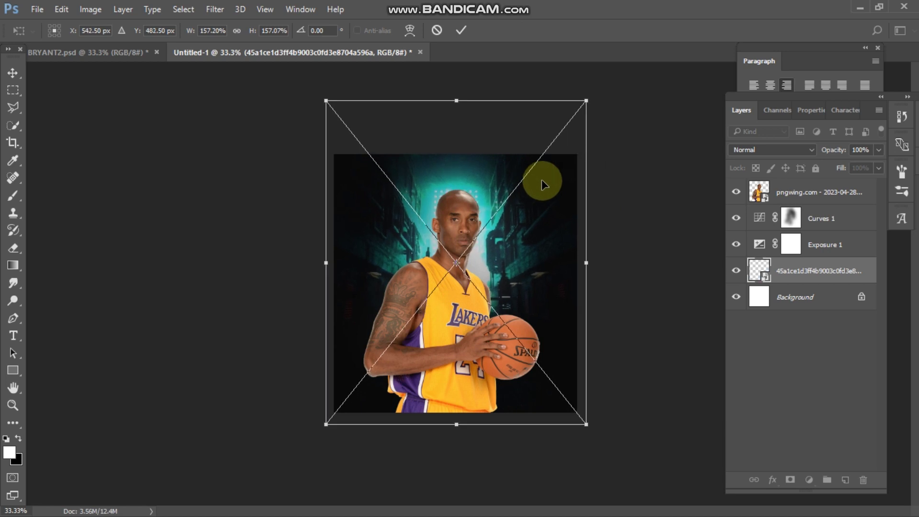
left_click(461, 31)
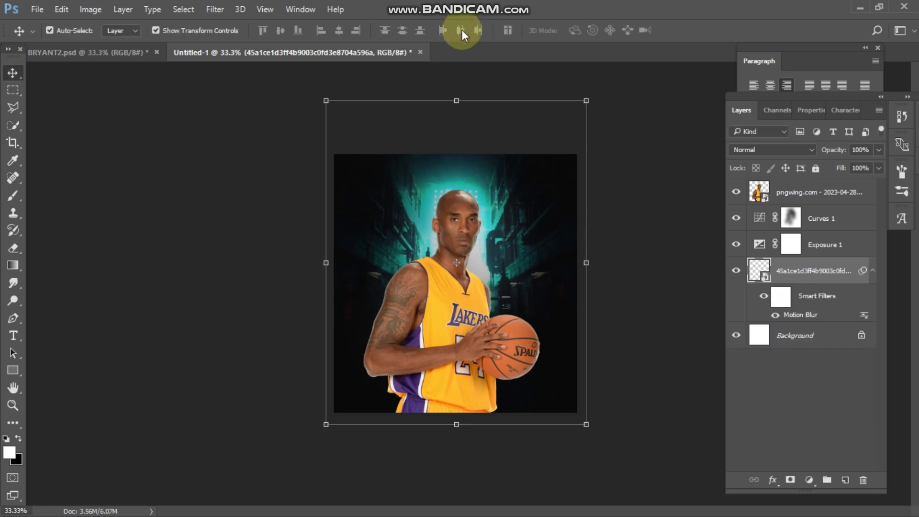
left_click(620, 211)
- Move the player image slightly to the right in front of the alley glow and deselect it
left_click(449, 254)
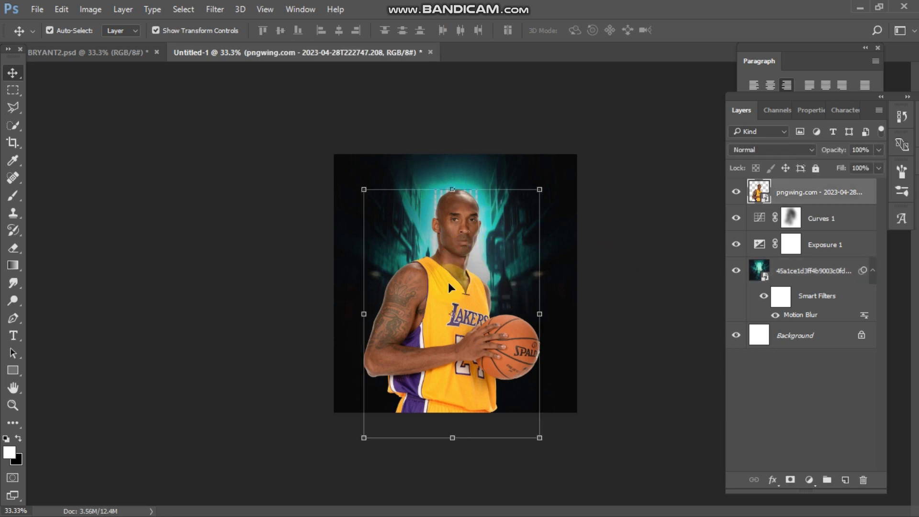
key("ctrl+plus")
left_click_drag(443, 233, 454, 227)
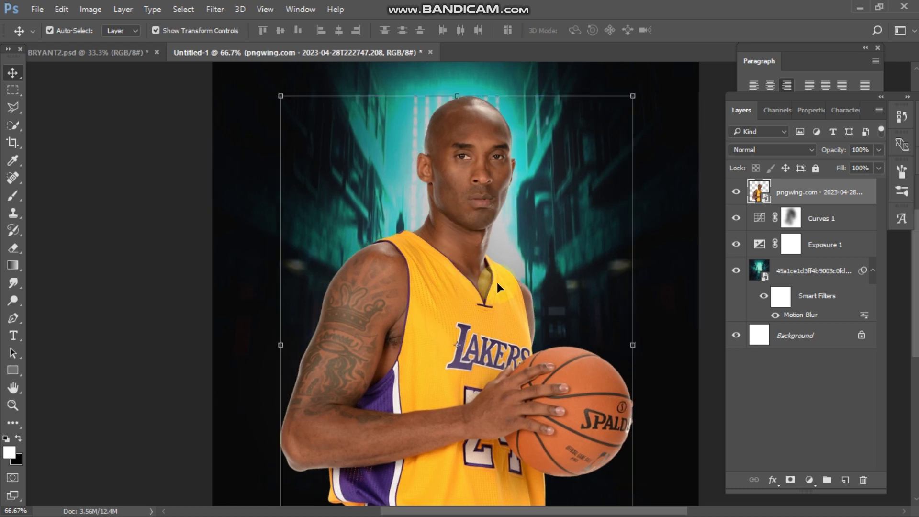
key("ctrl+minus")
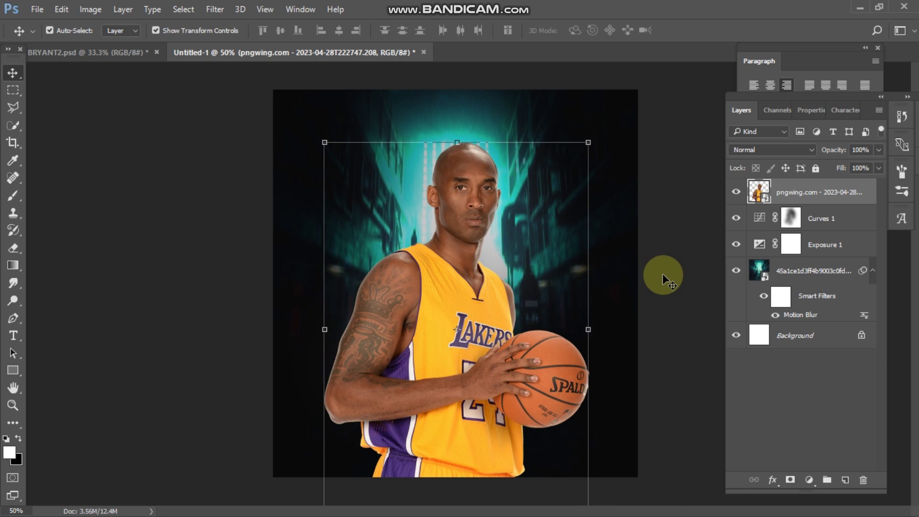
left_click(663, 274)
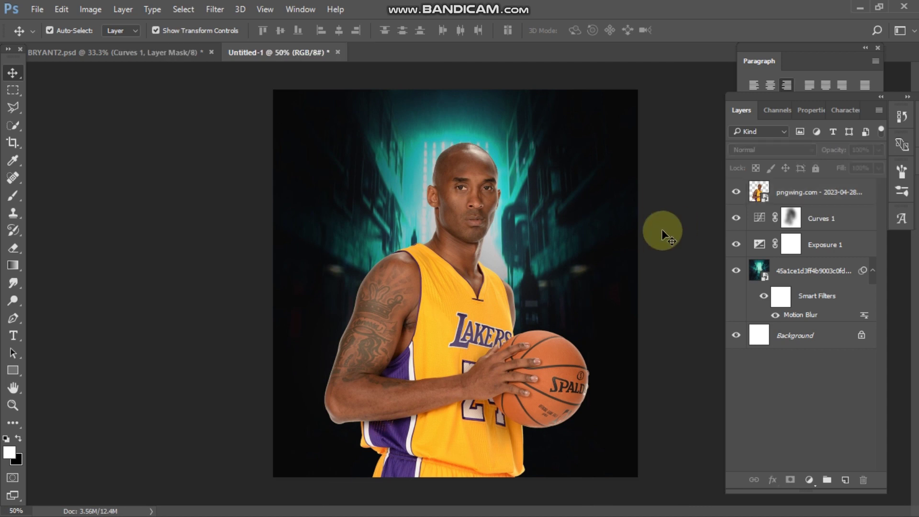
- Add a Color Balance adjustment above the player layer with midtones Cyan–Red at -100 and Yellow–Blue at +100
left_click(783, 191)
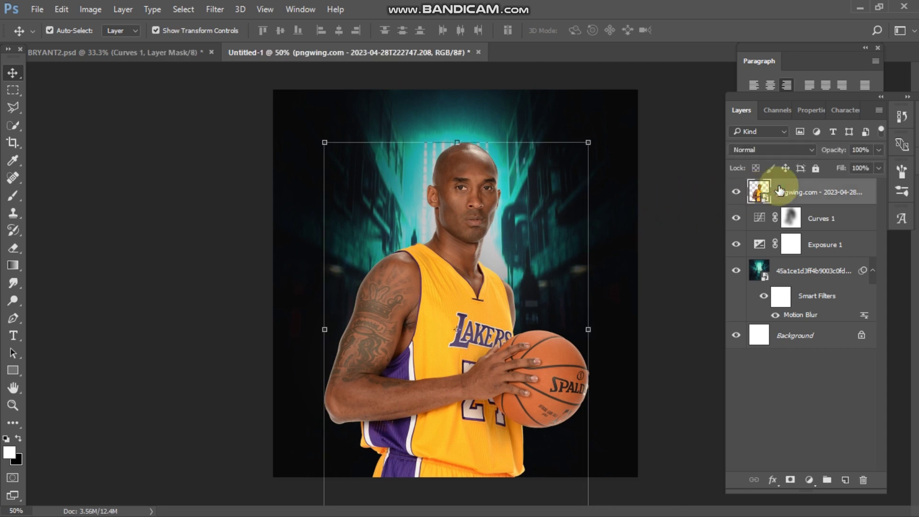
left_click(810, 480)
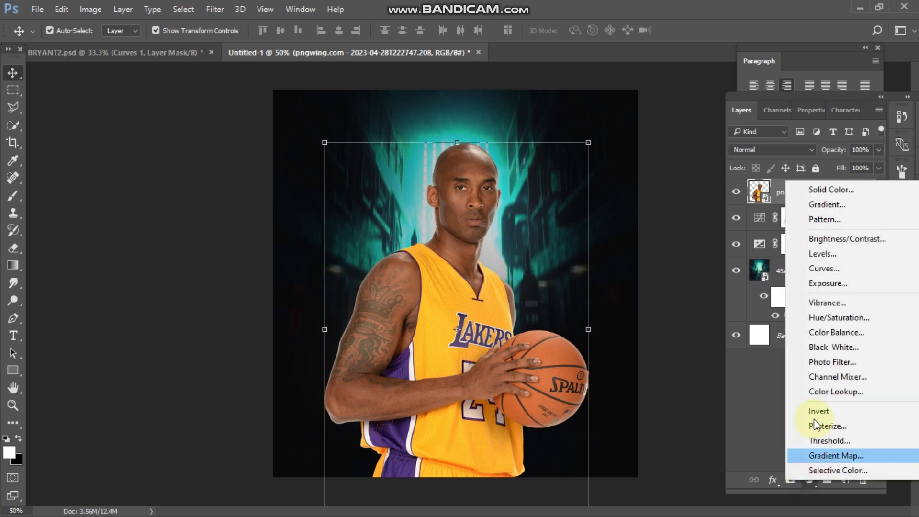
left_click(826, 336)
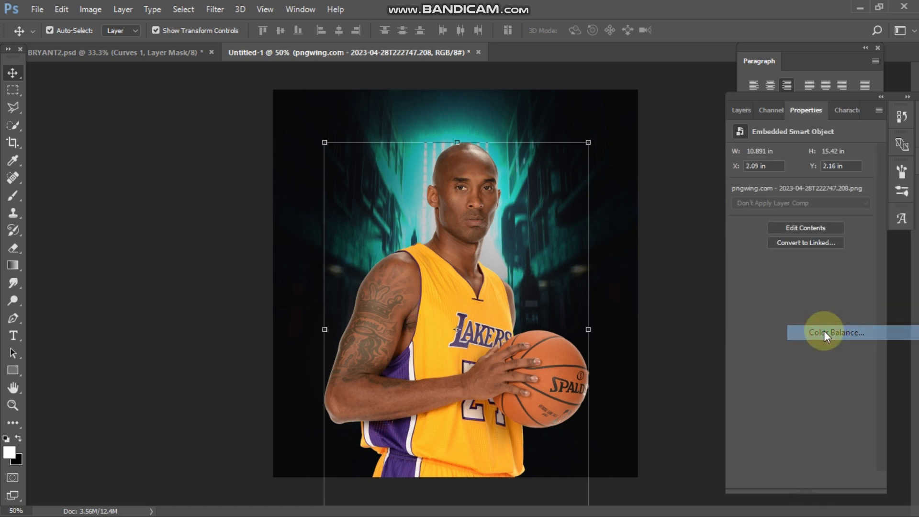
left_click_drag(784, 184, 711, 183)
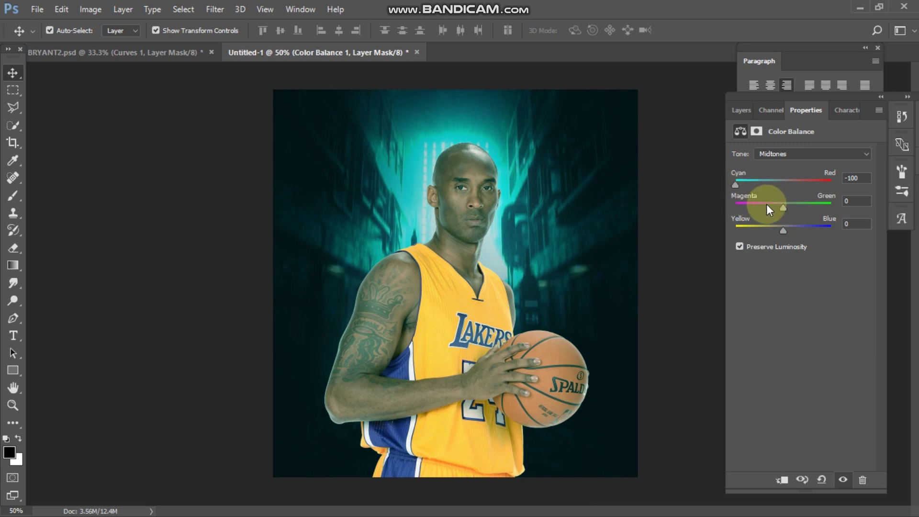
left_click_drag(784, 231, 868, 236)
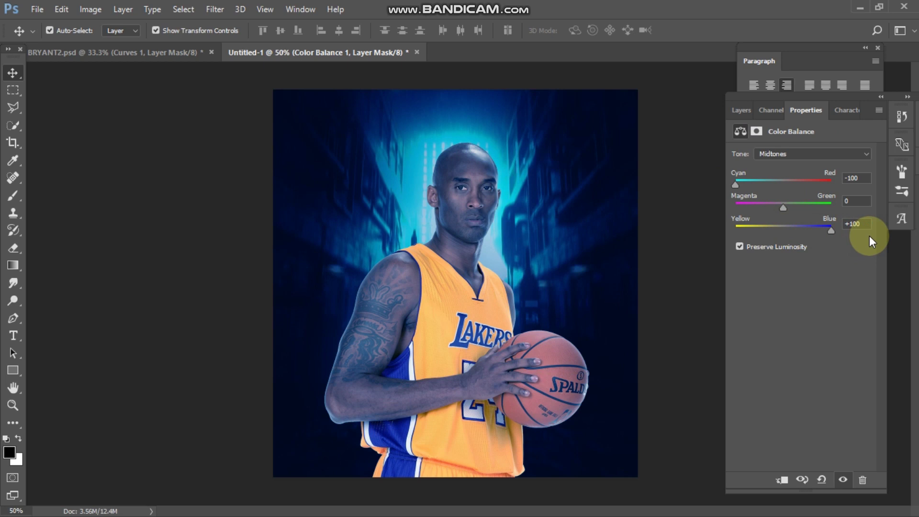
- Clip the Color Balance 1 layer to the player layer with a clipping mask
left_click(738, 111)
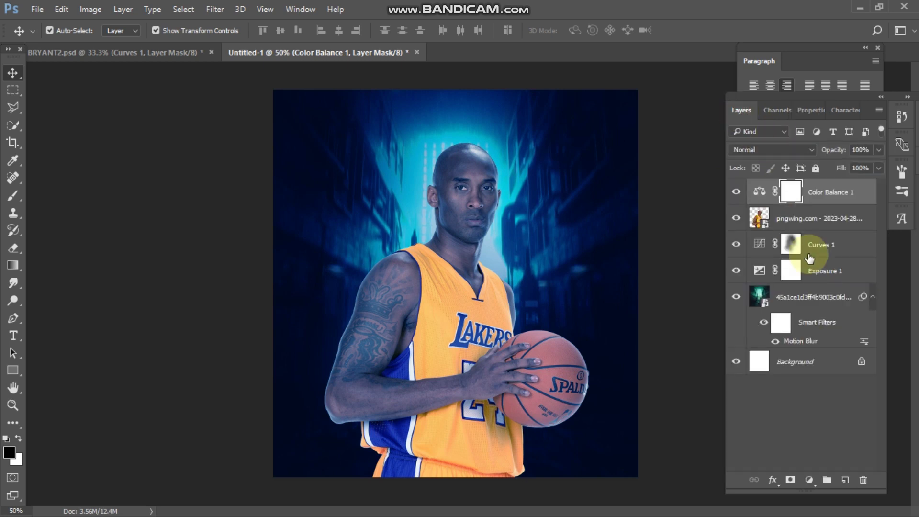
right_click(817, 193)
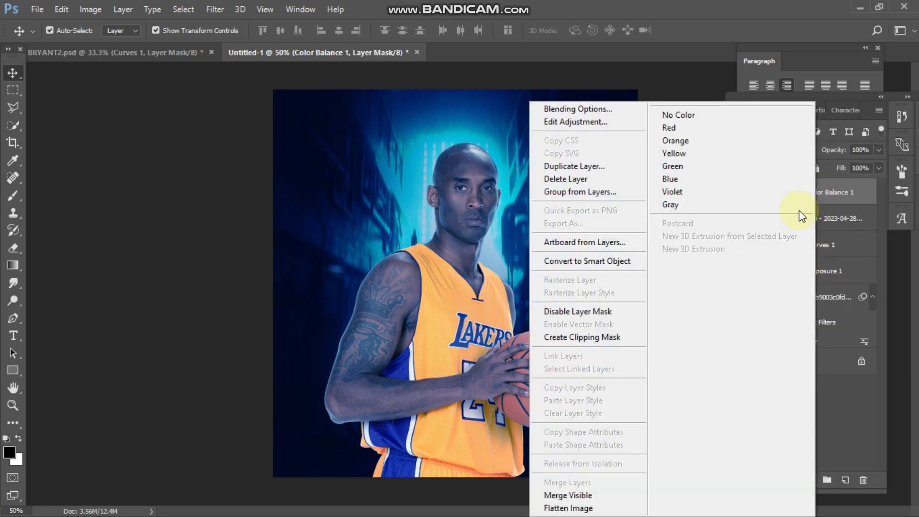
left_click(576, 337)
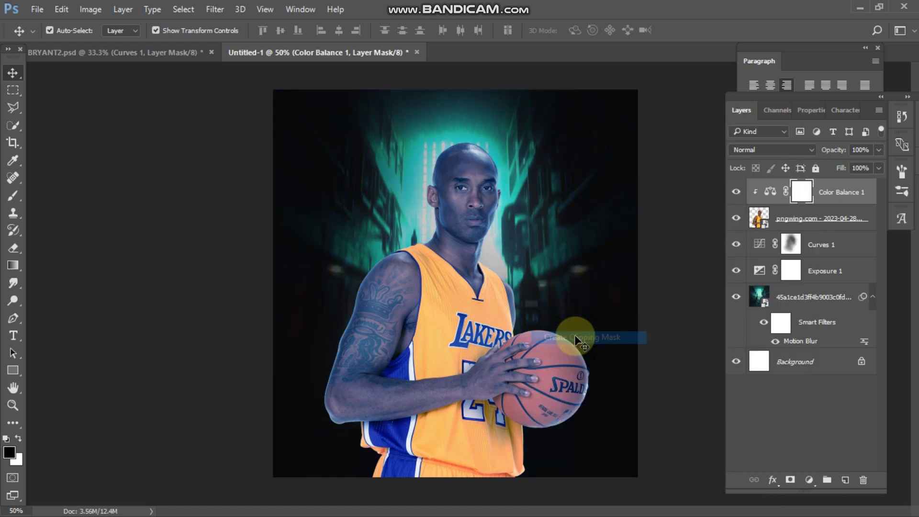
left_click(663, 274)
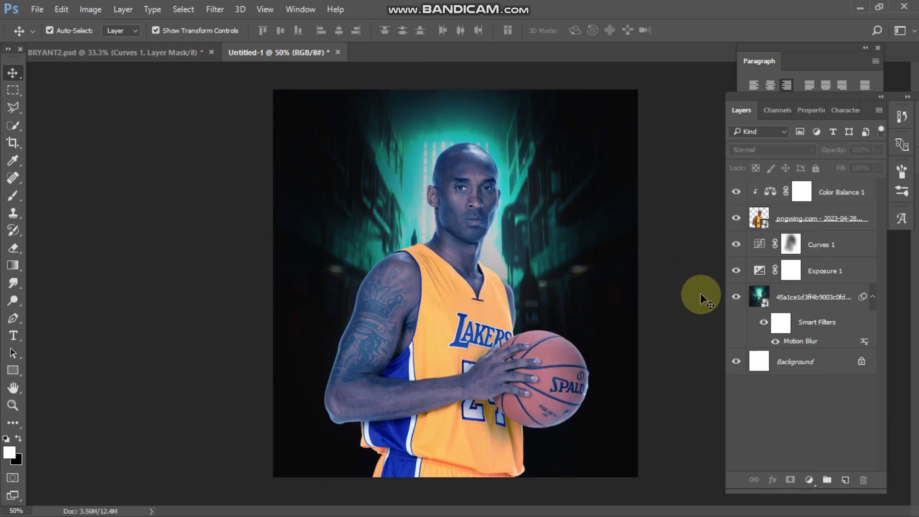
- Duplicate the Curves 1 layer and move the copy to the top of the layer stack
left_click(823, 247)
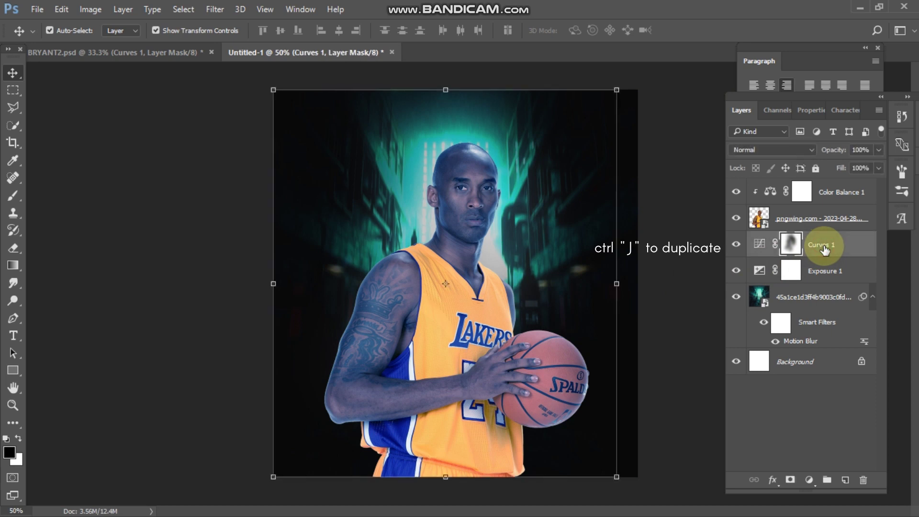
key("ctrl+j")
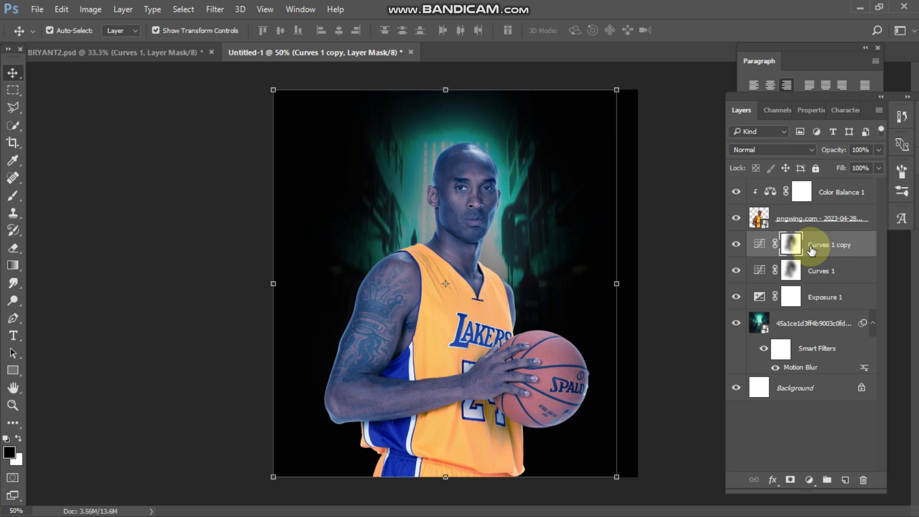
left_click_drag(812, 249, 821, 188)
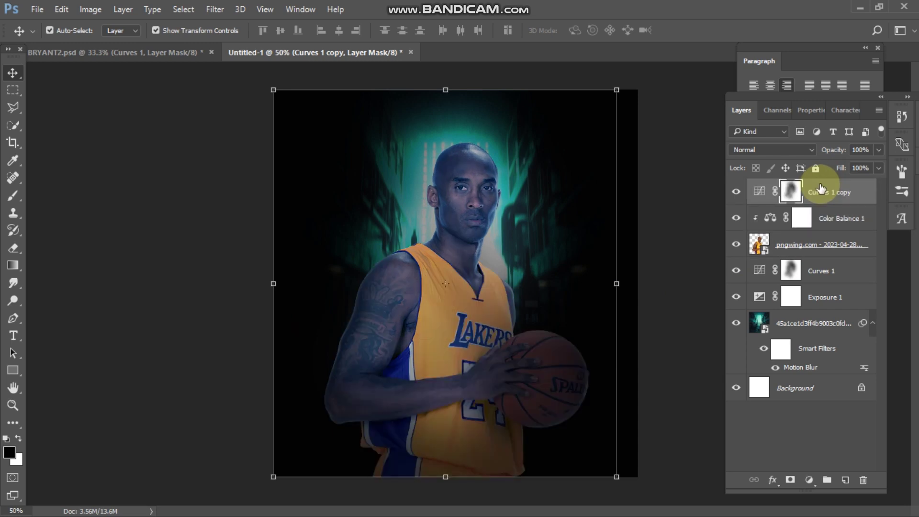
left_click(707, 203)
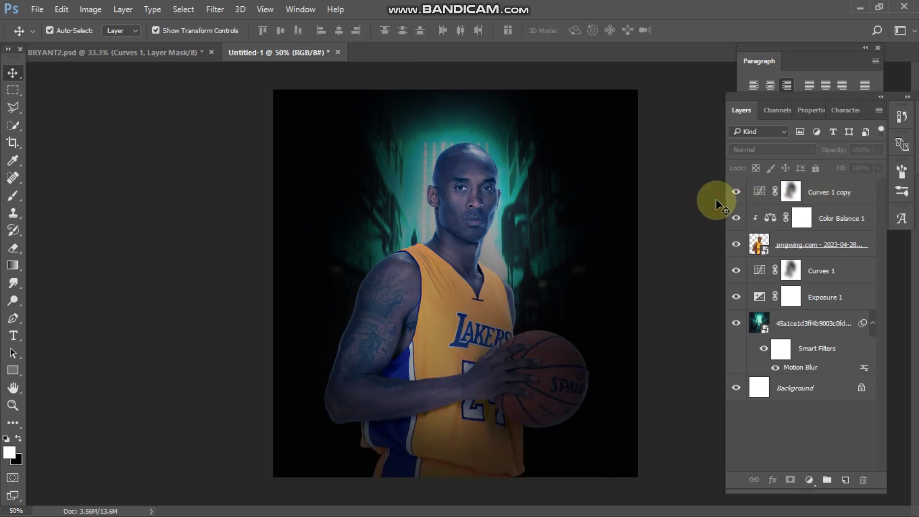
- Delete the painted mask of the Curves 1 copy layer and add a fresh white layer mask
left_click(790, 192)
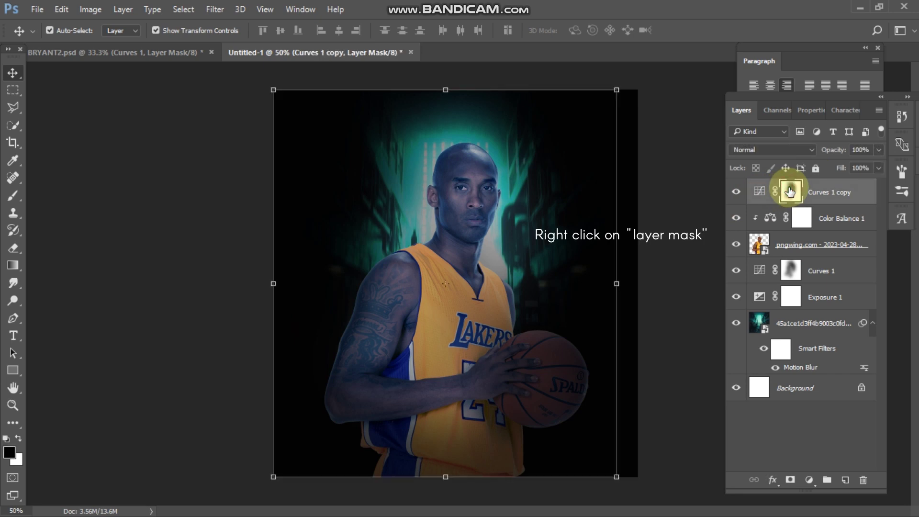
right_click(790, 192)
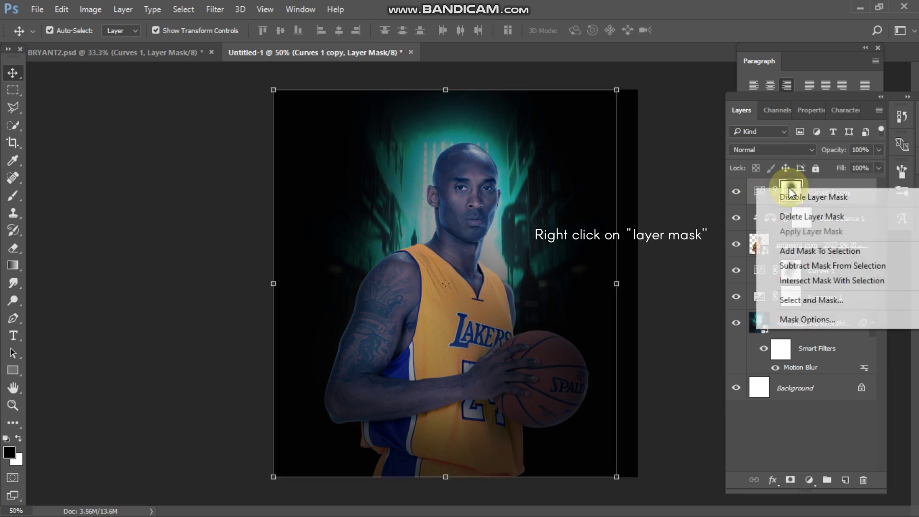
left_click(837, 217)
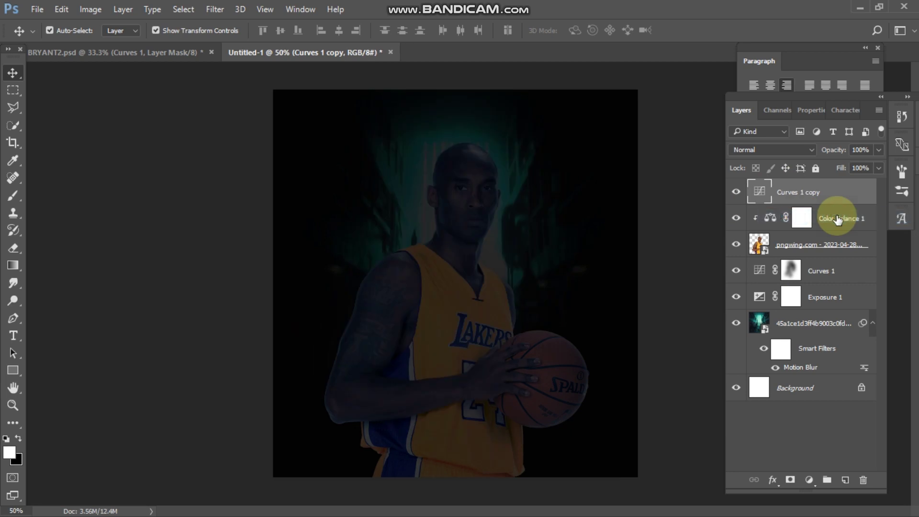
left_click(681, 229)
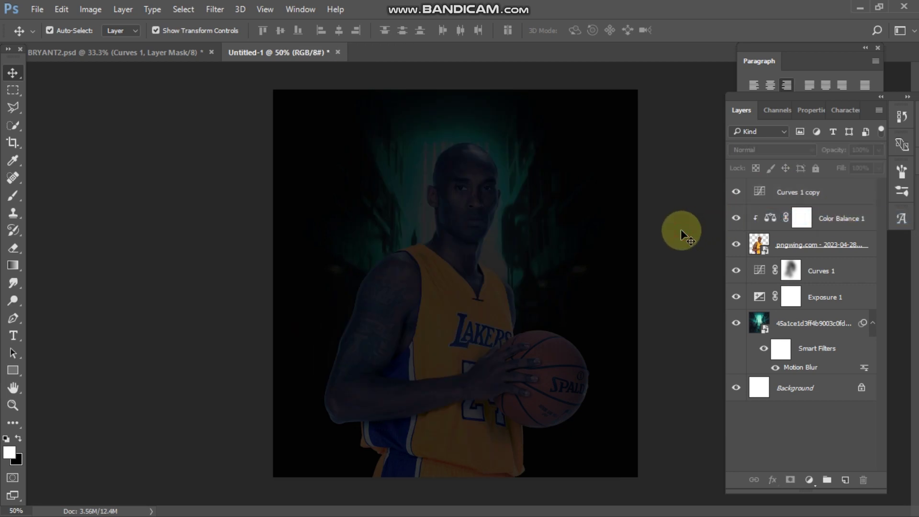
left_click(791, 186)
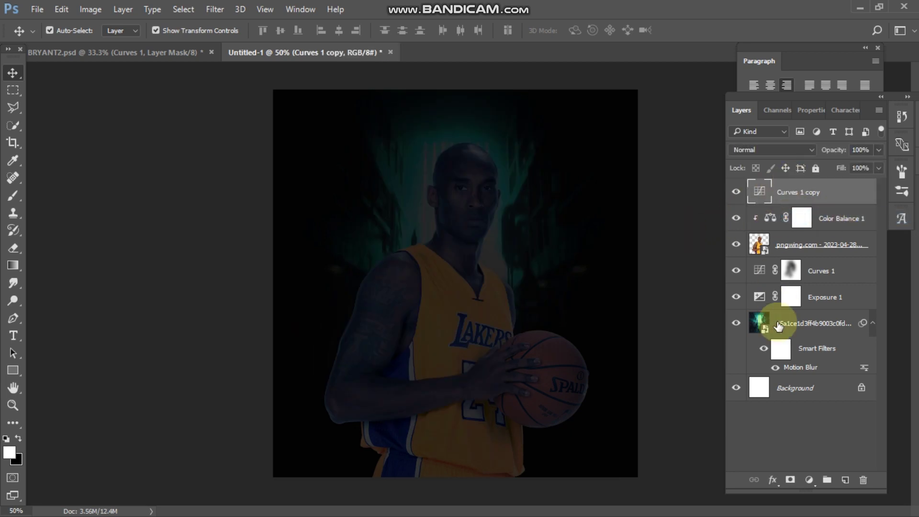
left_click(790, 480)
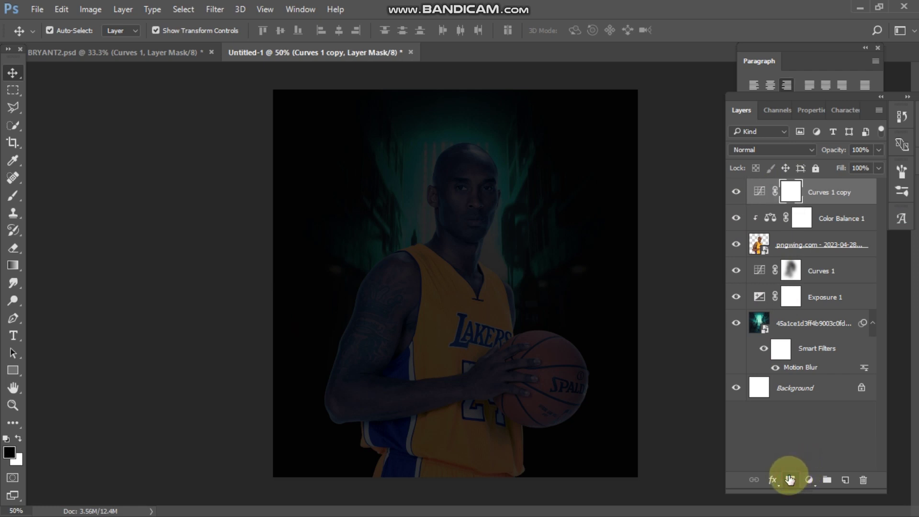
- Paint with a soft 50 px black brush on the Curves 1 copy mask along the lower edge of the player's bent elbow, lowering the flow to 6%
left_click(12, 195)
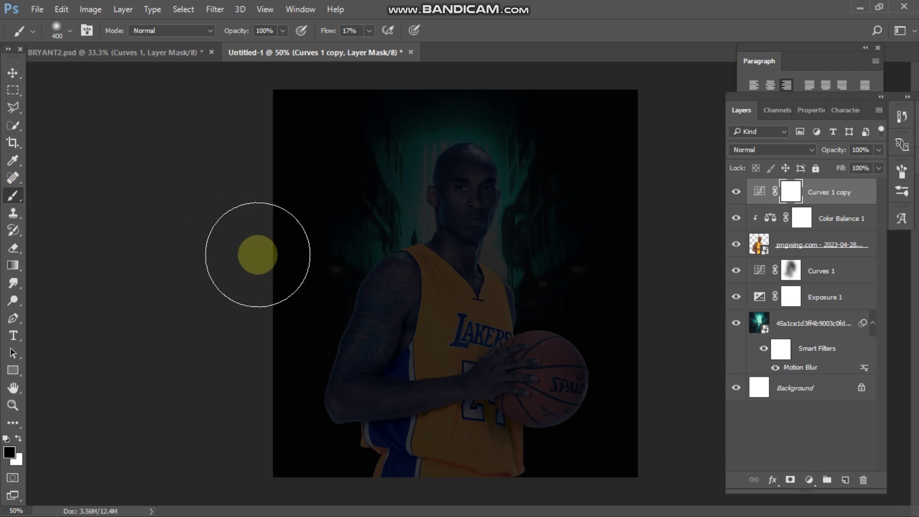
left_click(9, 453)
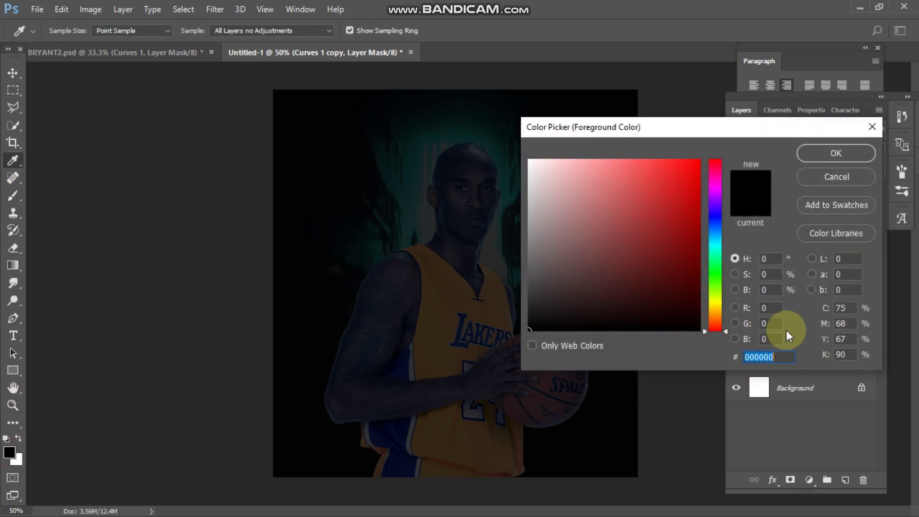
left_click(836, 152)
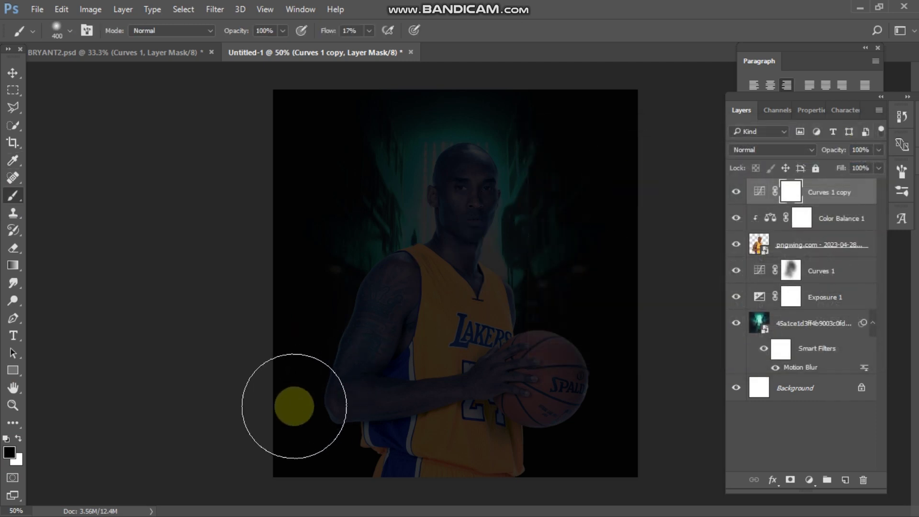
scroll(294, 406, "up", 2)
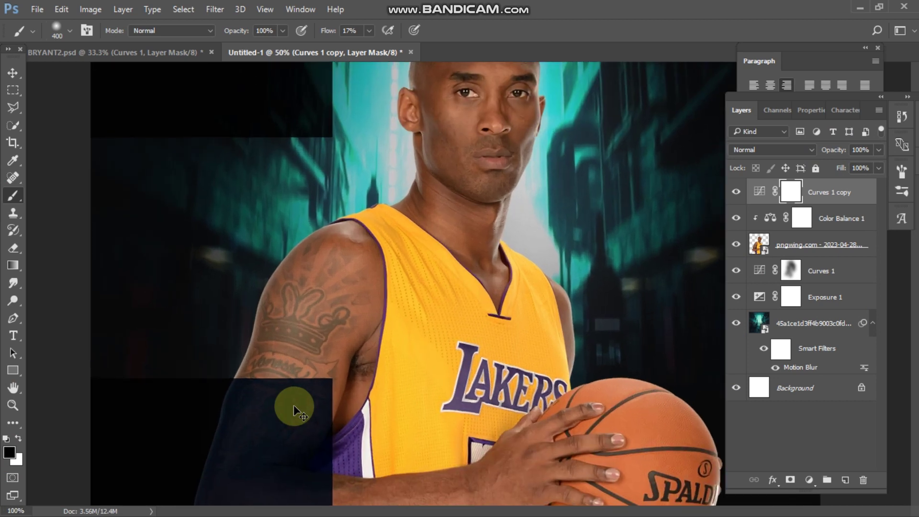
scroll(294, 407, "left", 3)
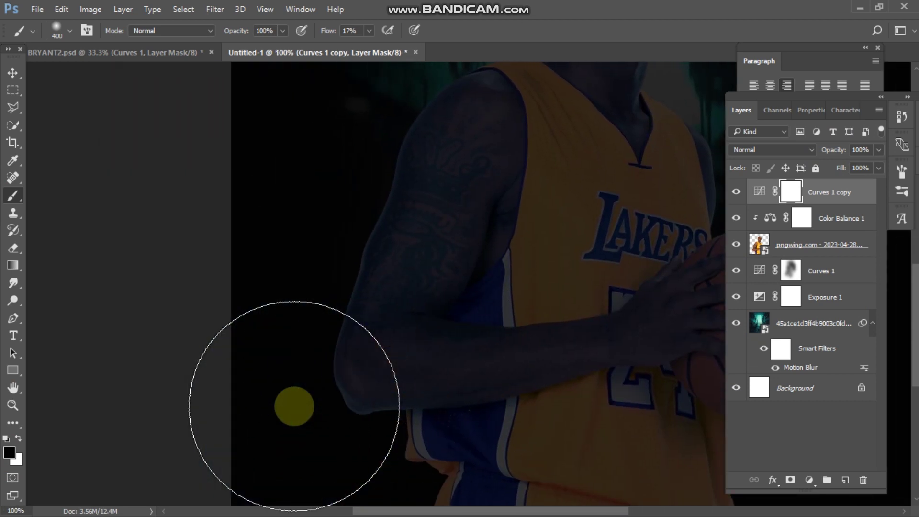
scroll(294, 406, "up", 1)
scroll(294, 406, "down", 10)
scroll(294, 406, "up", 2)
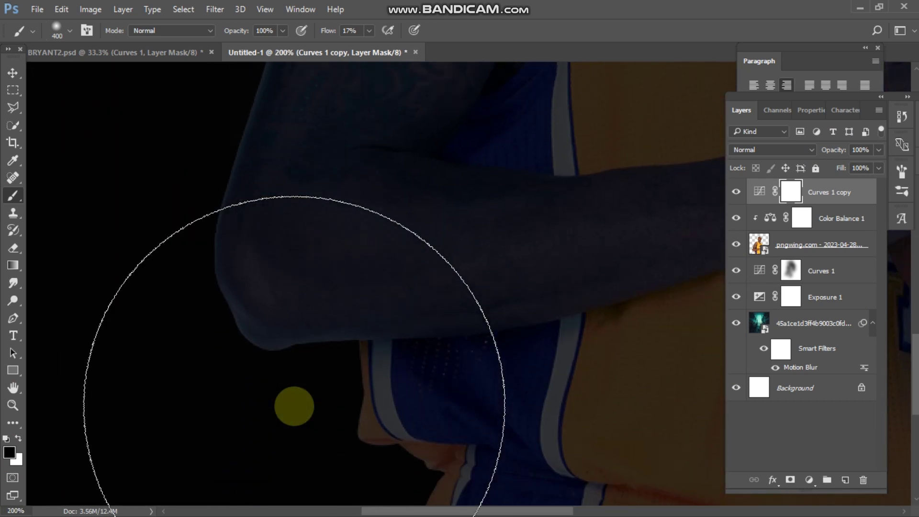
key("ctrl+minus")
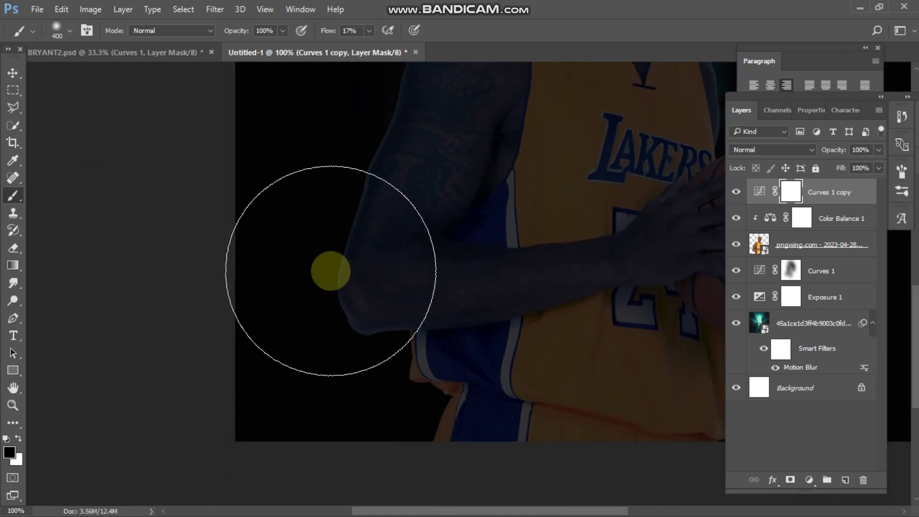
key("bracketleft")
key("bracketleft")
key("bracketleft")
key("bracketleft")
key("bracketleft")
key("bracketleft")
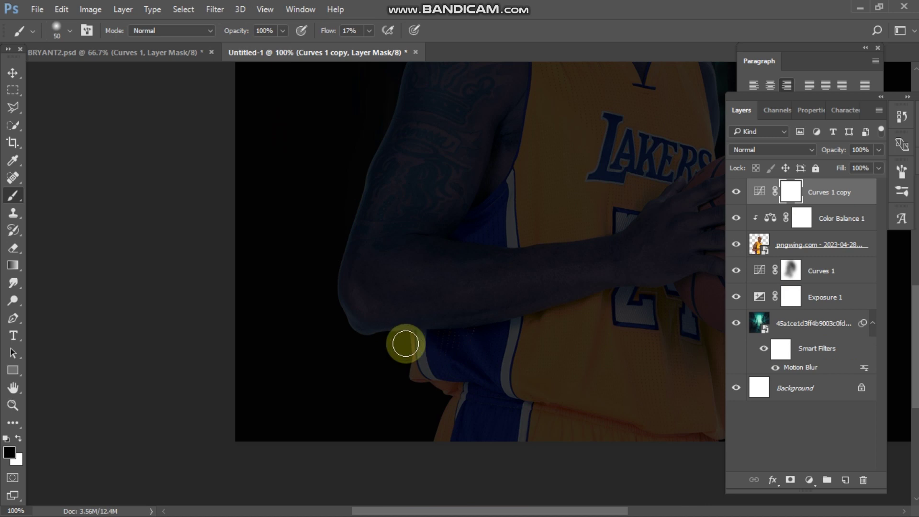
left_click_drag(417, 339, 362, 337)
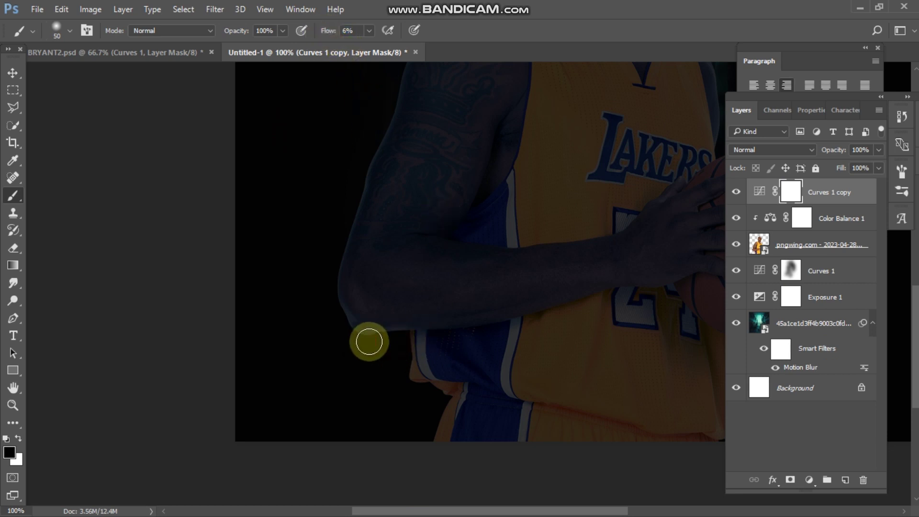
- Paint the Curves 1 copy mask along the player's upper arm, shoulder, neck and ear-side jaw, narrowing the soft brush to 30 px
scroll(337, 240, "up", 3)
scroll(474, 240, "up", 3)
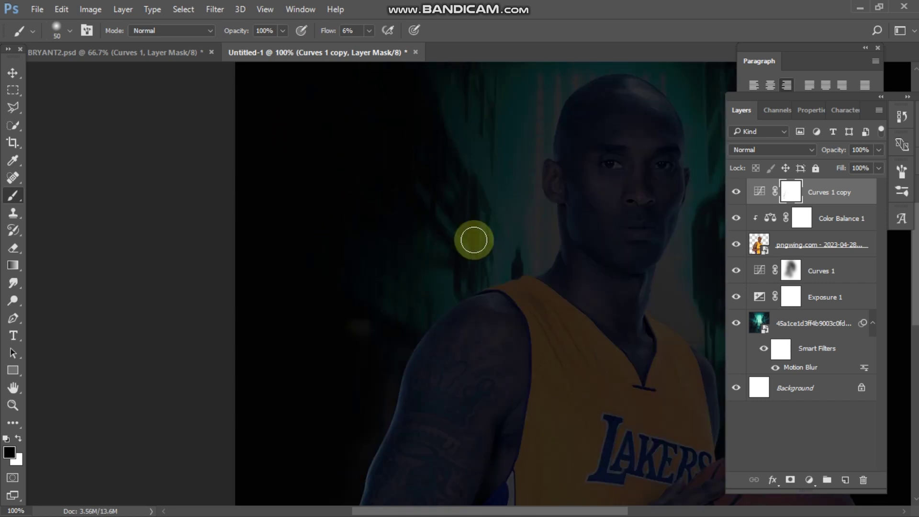
scroll(616, 326, "up", 2)
scroll(621, 387, "up", 1)
key("bracketleft")
key("bracketleft")
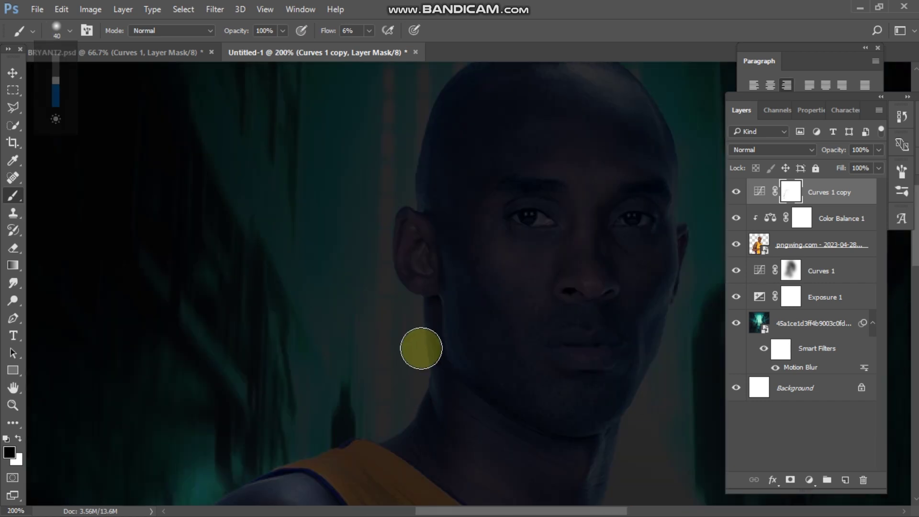
scroll(481, 381, "up", 2)
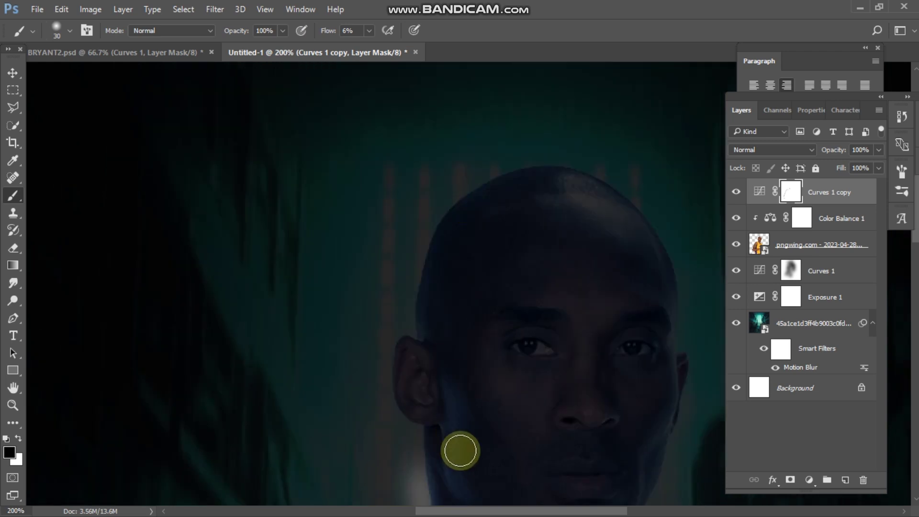
- Paint the mask along the crown and ball-side edge of the player's head, and narrow the brush to 9 px
scroll(424, 196, "right", 4)
key("bracketright")
key("bracketright")
key("bracketright")
key("bracketright")
scroll(426, 235, "down", 2)
key("bracketleft")
key("bracketleft")
key("bracketleft")
key("bracketleft")
key("bracketleft")
key("bracketleft")
key("bracketleft")
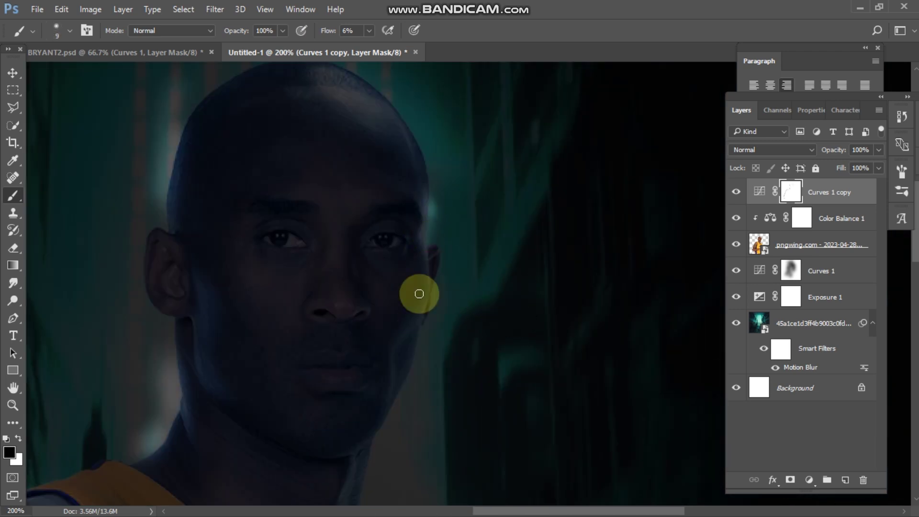
- Paint the mask along the player's ball-side cheek, jaw and neck with a small brush of up to 20 px
key("bracketright")
mouse_move(420, 320)
left_mouse_down()
mouse_move(400, 353)
mouse_move(392, 411)
left_mouse_up()
key("bracketright")
scroll(443, 363, "down", 5)
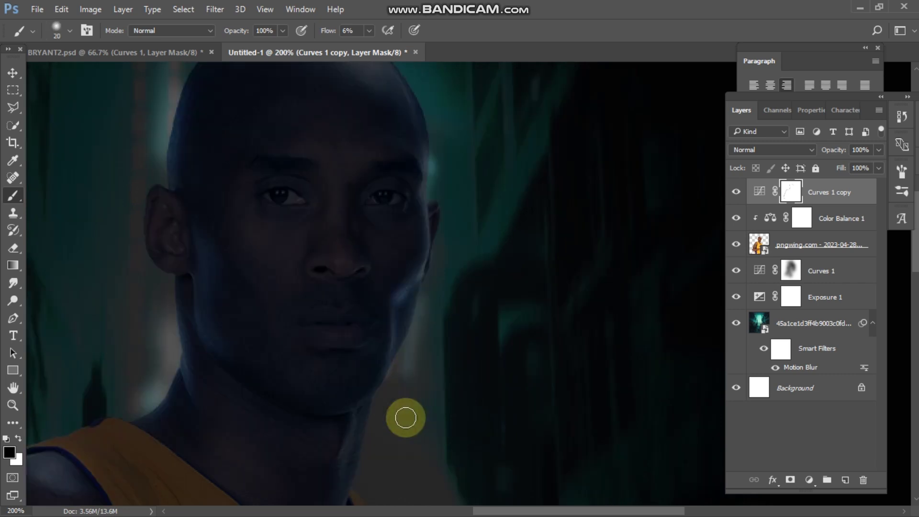
left_click_drag(345, 277, 365, 188)
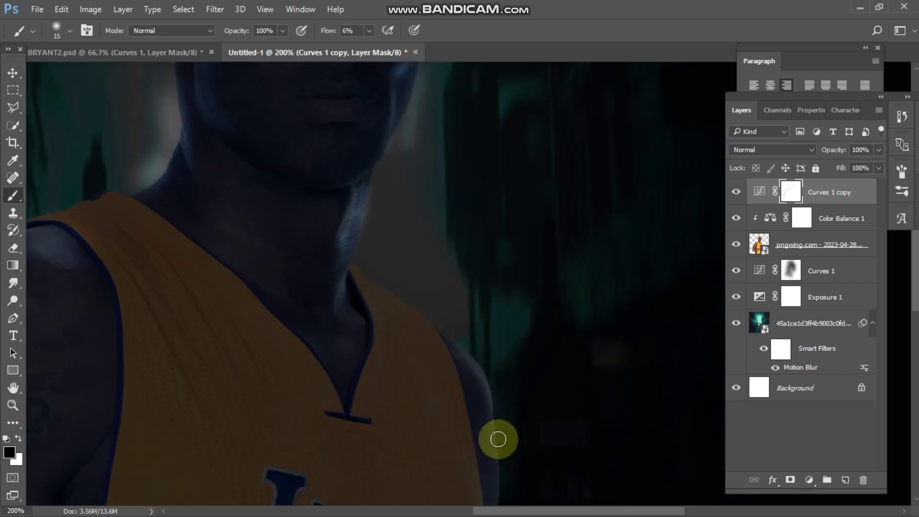
- Paint the mask along the player's ball-side shoulder and the basketball's outer edge, enlarging the brush to 45 px
scroll(529, 263, "down", 10)
key("ctrl+minus")
key("bracketright")
key("bracketright")
key("bracketright")
key("bracketright")
key("bracketright")
key("bracketright")
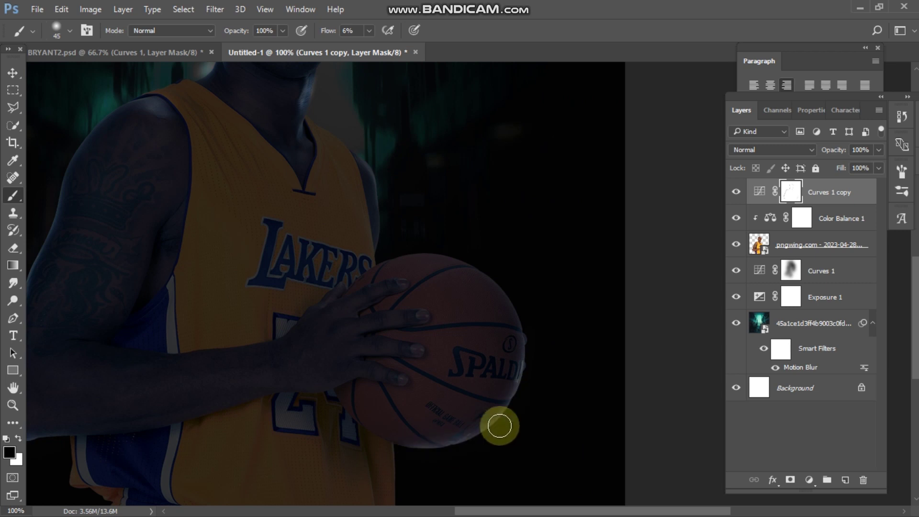
scroll(498, 425, "down", 5)
key("ctrl+minus")
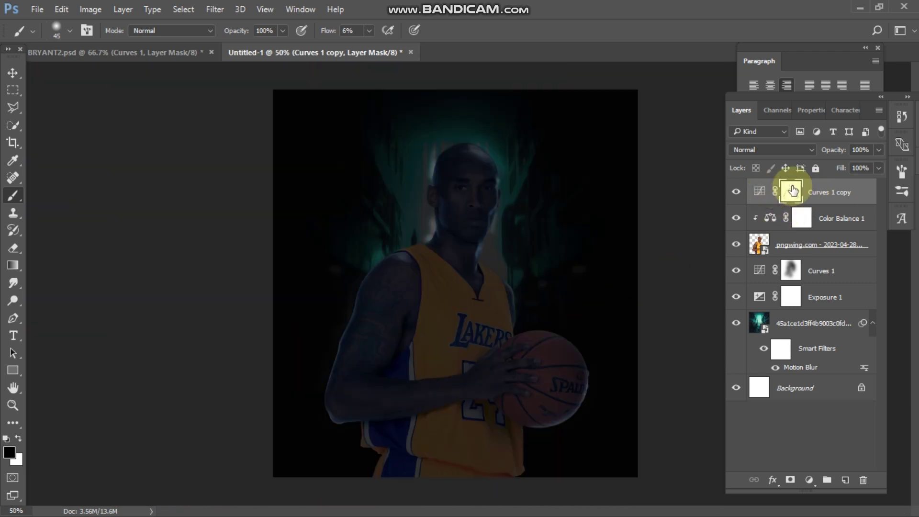
- Clip the Curves 1 copy layer to the player layer, and toggle its visibility to compare the rim lighting
right_click(812, 191)
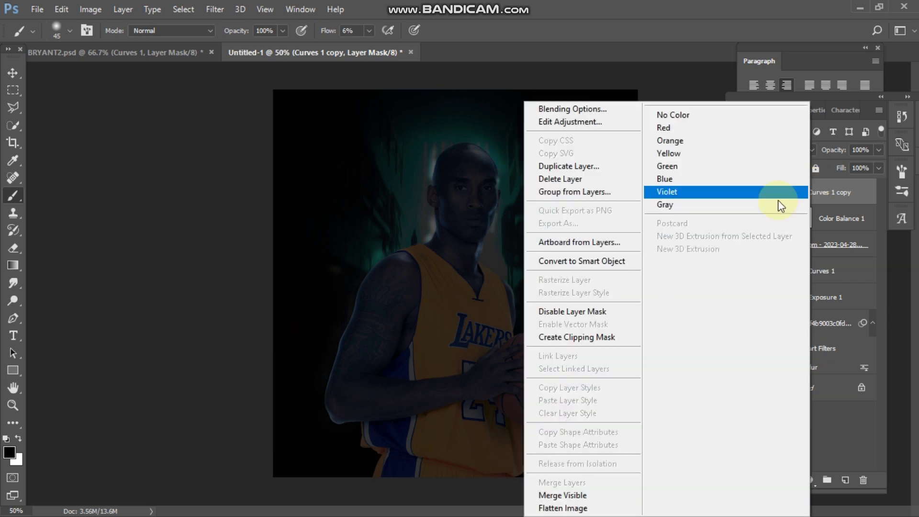
left_click(586, 337)
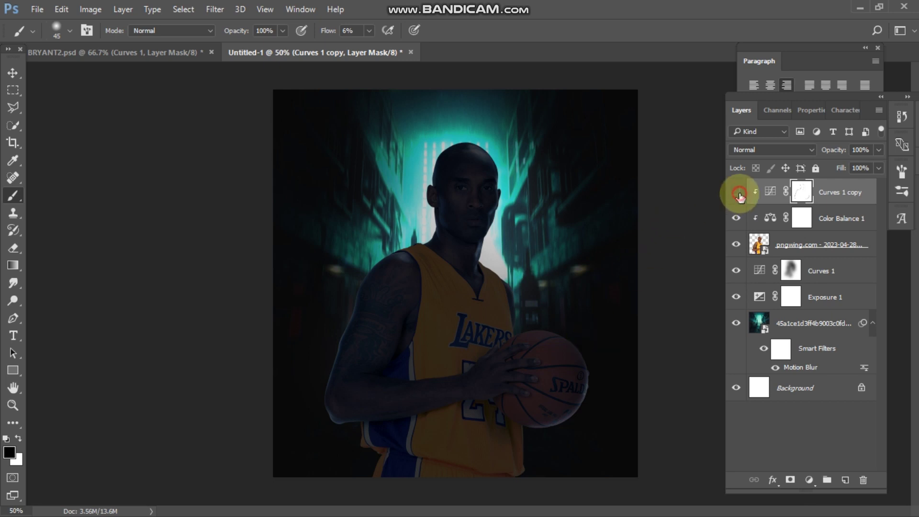
left_click(738, 194)
left_click(738, 194)
key("v")
left_click(820, 197)
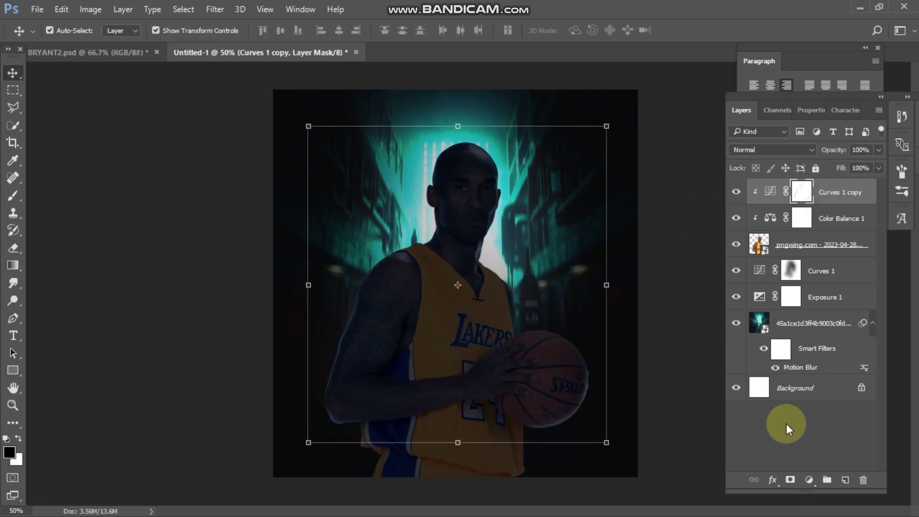
- Create a new empty layer above Curves 1 copy and set the foreground colour to 3cd8b4
left_click(845, 480)
key("x")
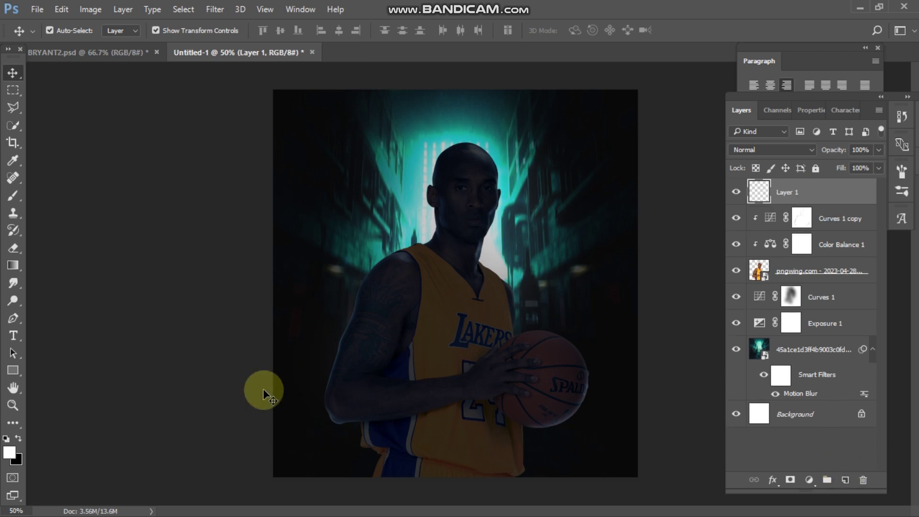
key("ctrl+plus")
key("ctrl+plus")
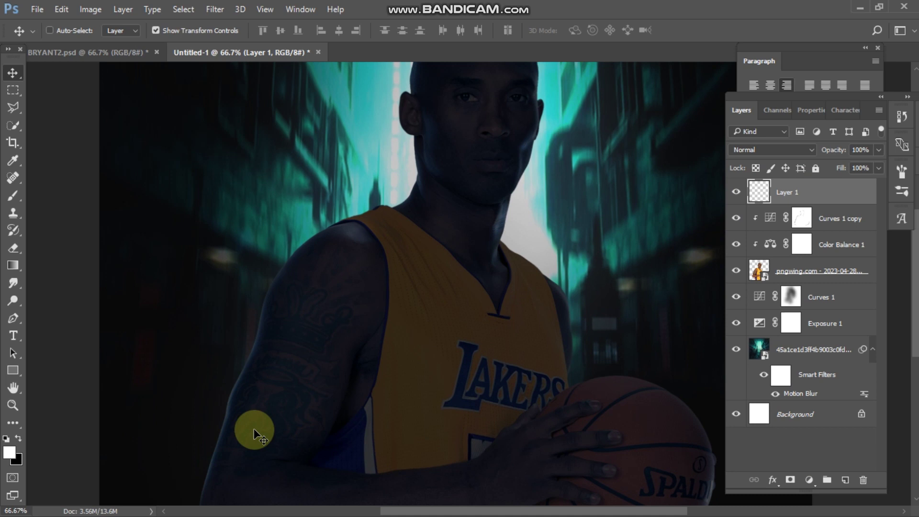
scroll(254, 429, "left", 1)
scroll(253, 429, "down", 3)
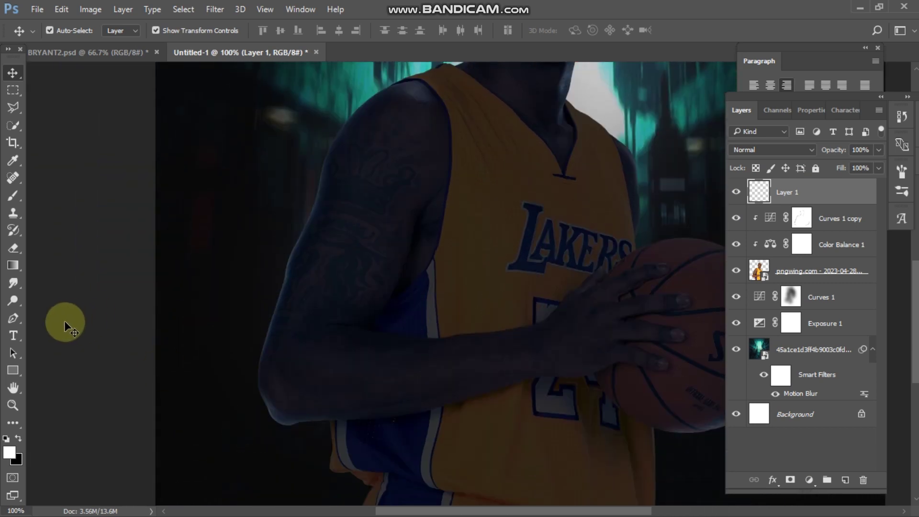
left_click(9, 455)
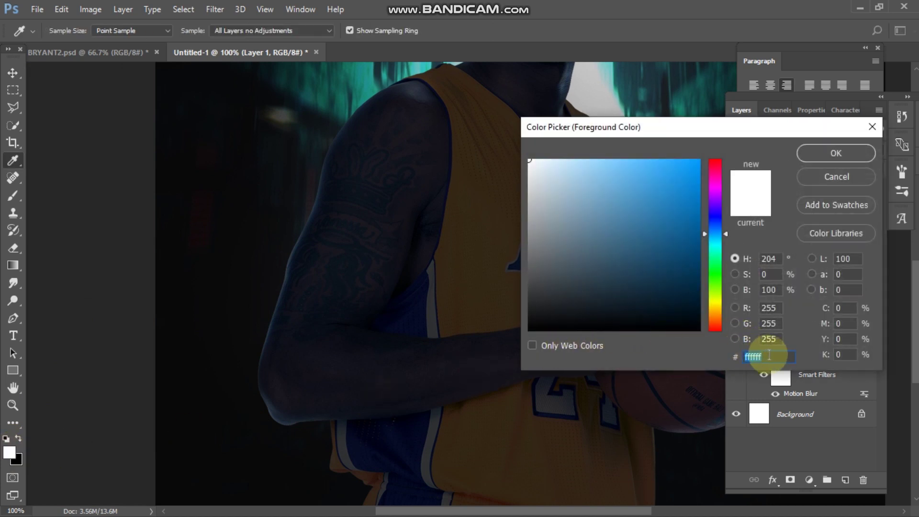
key("BackSpace")
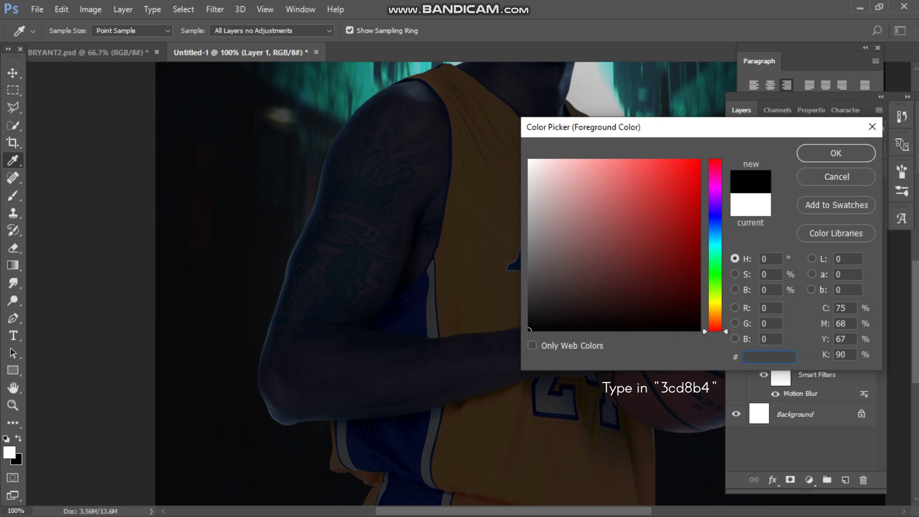
type("3cd")
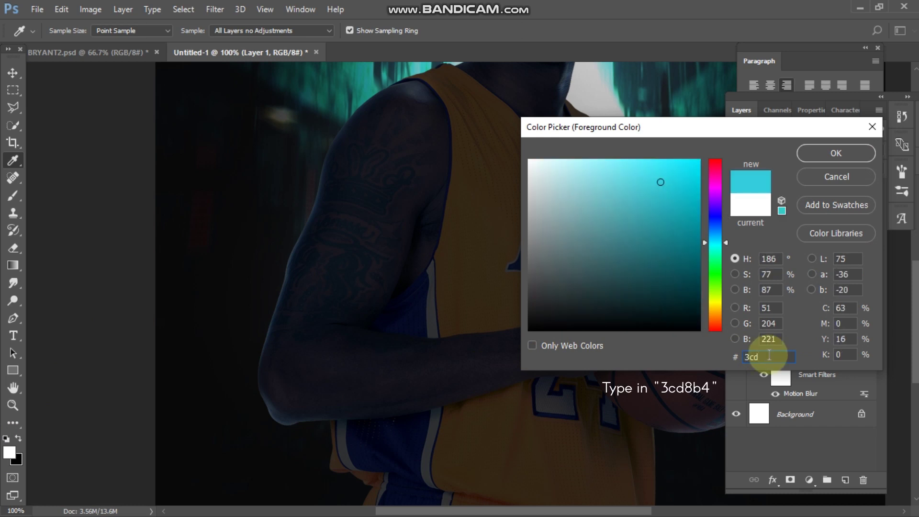
type("8b4")
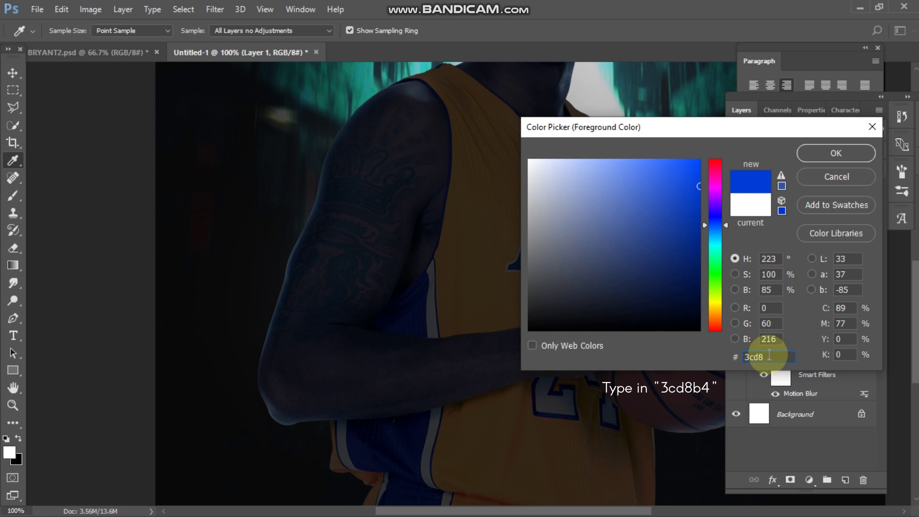
left_click(836, 141)
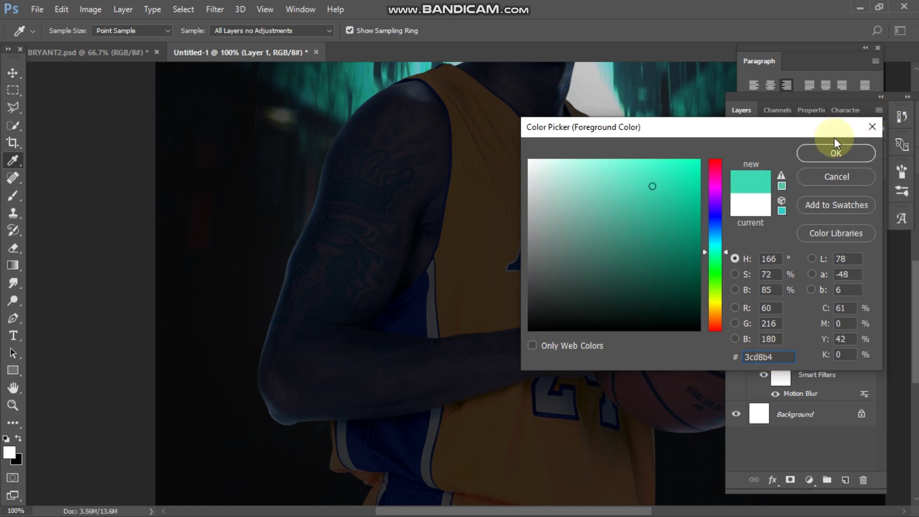
left_click(811, 157)
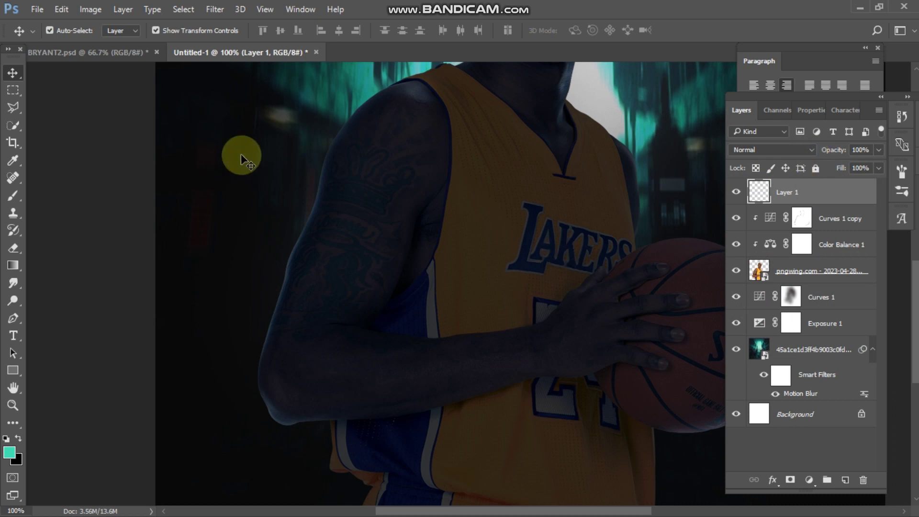
- Paint a soft teal glow on Layer 1 along the player's elbow, outer arm, shoulder and neck with a 45 px brush at 6% flow
left_click(13, 196)
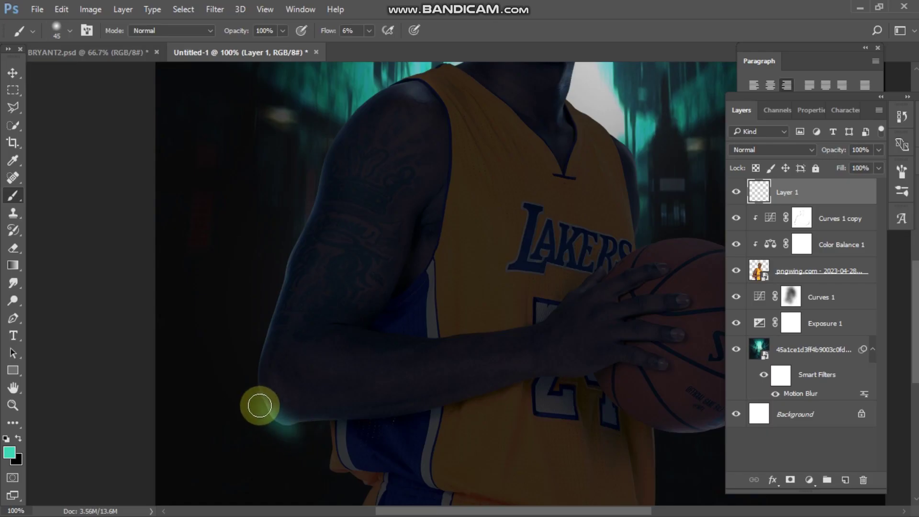
mouse_move(255, 404)
left_mouse_down()
mouse_move(322, 416)
mouse_move(299, 221)
mouse_move(261, 353)
mouse_move(314, 175)
left_mouse_up()
scroll(314, 174, "up", 3)
mouse_move(388, 207)
left_mouse_down()
mouse_move(331, 267)
mouse_move(398, 203)
mouse_move(424, 225)
mouse_move(372, 218)
left_mouse_up()
scroll(458, 209, "up", 3)
key("ctrl+plus")
mouse_move(486, 293)
left_mouse_down()
mouse_move(474, 321)
mouse_move(503, 238)
mouse_move(513, 295)
left_mouse_up()
- Paint teal light along the ear-side of the player's cheek and jaw with a 35 px brush
key("bracketleft")
key("bracketleft")
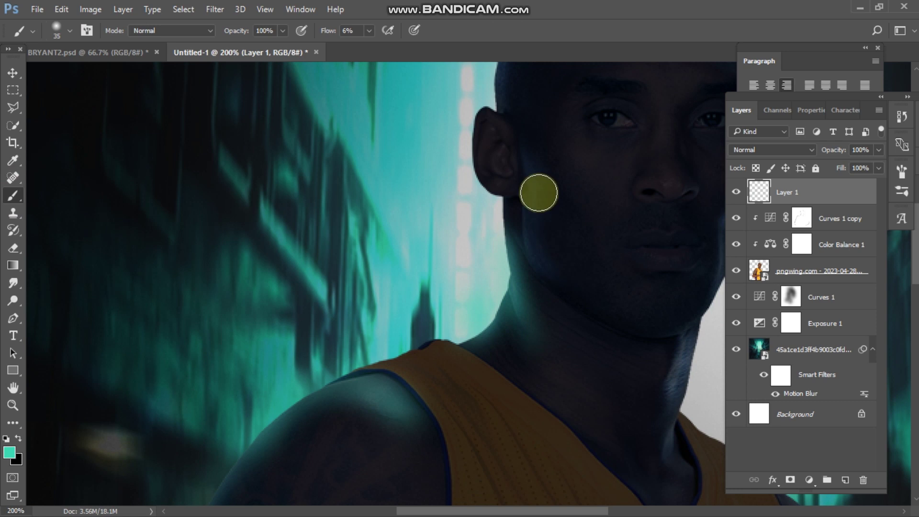
left_click_drag(538, 193, 562, 294)
scroll(665, 263, "up", 6)
left_click_drag(501, 215, 499, 288)
scroll(526, 273, "down", 8)
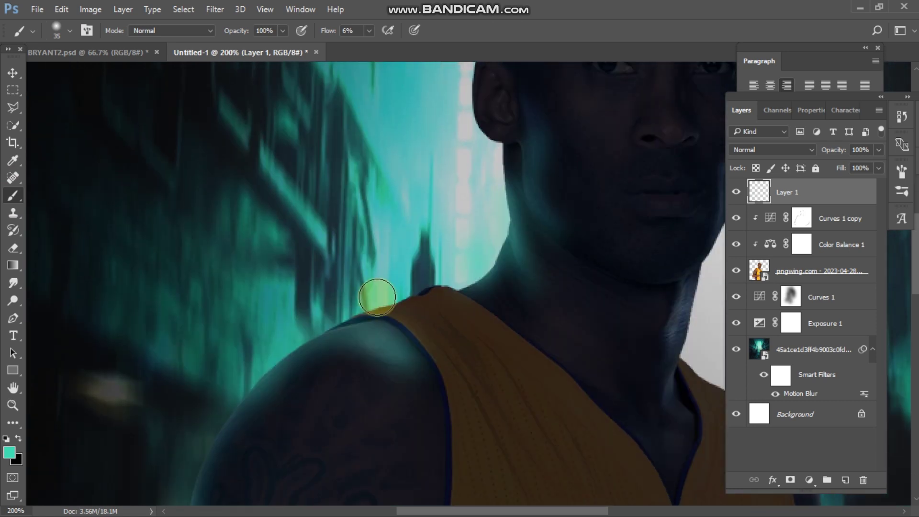
- Strengthen the teal glow along the outer arm and shoulder with an 80 px brush, and touch up the jaw and neck at 40 px
key("ctrl+minus")
key("ctrl+minus")
key("bracketright")
key("bracketright")
key("bracketright")
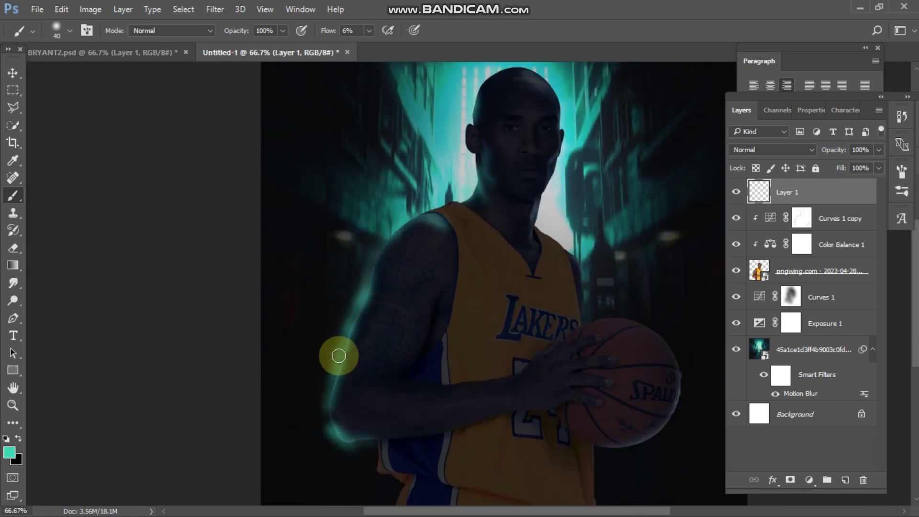
key("bracketright")
key("bracketright")
key("bracketright")
mouse_move(363, 283)
left_mouse_down()
mouse_move(397, 225)
mouse_move(433, 212)
mouse_move(398, 231)
left_mouse_up()
key("ctrl+equal")
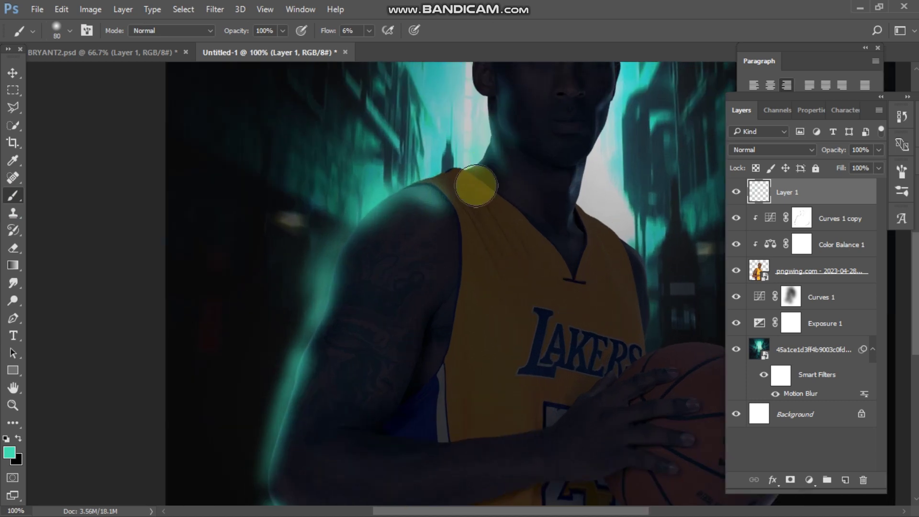
scroll(484, 229, "up", 3)
left_click_drag(490, 266, 501, 308)
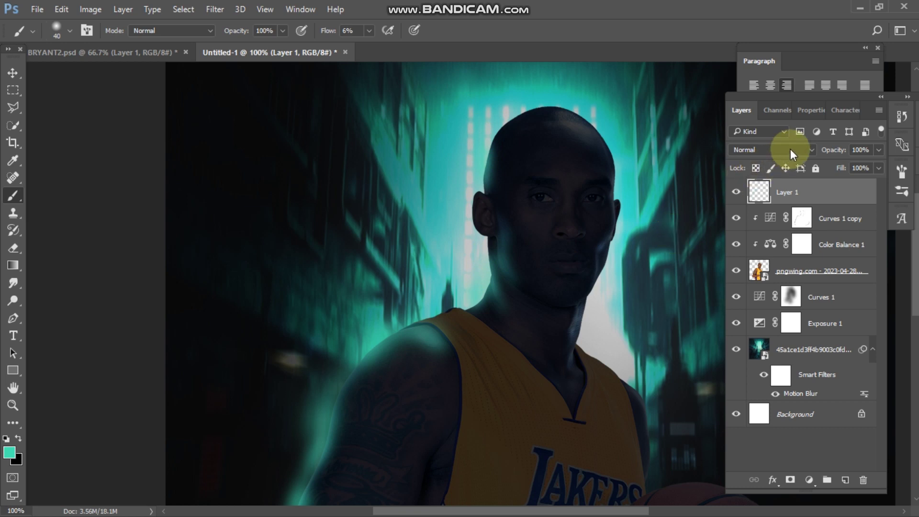
- Set the blend mode of Layer 1 to Color Dodge and check the glow over the whole poster
left_click(809, 149)
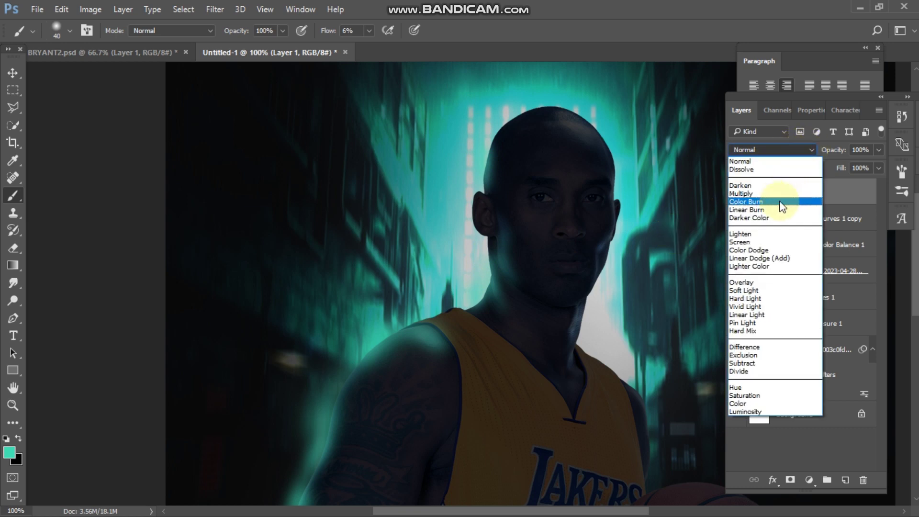
left_click(746, 251)
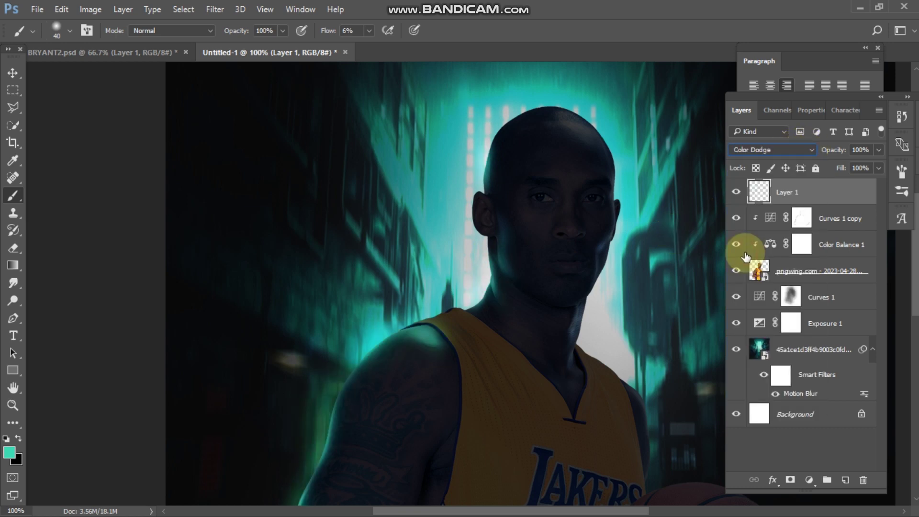
left_click(527, 272)
key("ctrl+minus")
key("ctrl+minus")
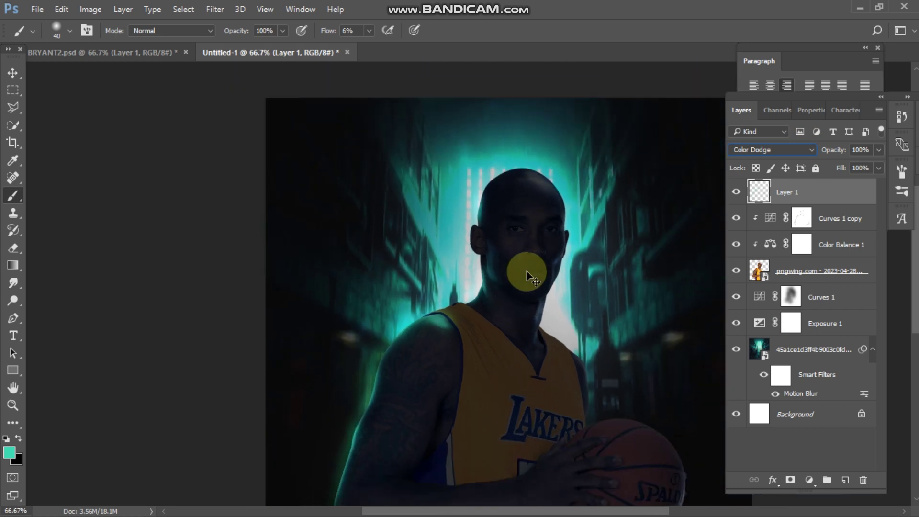
scroll(527, 271, "up", 2)
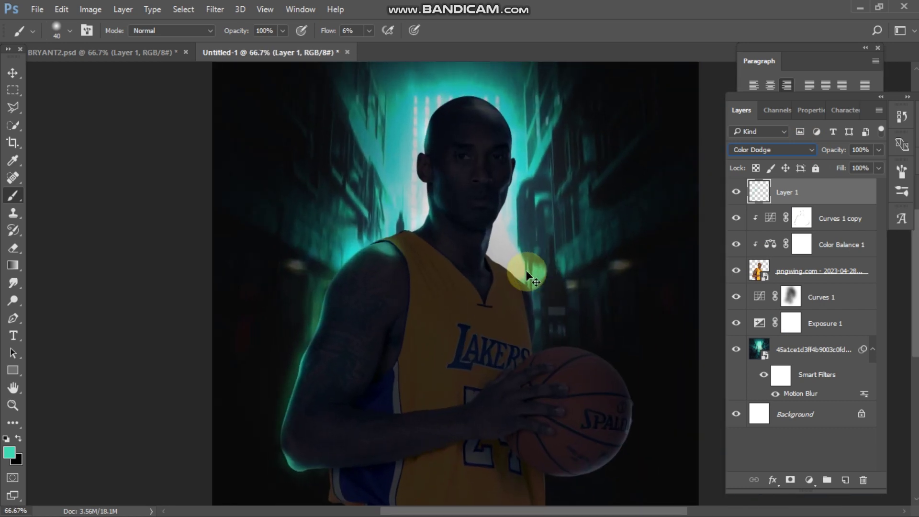
scroll(527, 270, "down", 2)
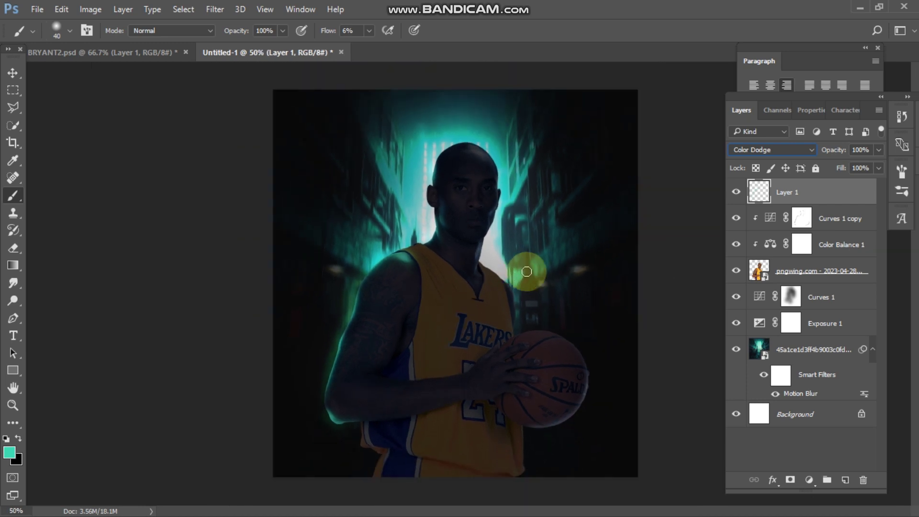
- Clip the teal glow layer, Layer 1, to the player layer with a clipping mask
key("v")
left_click(647, 191)
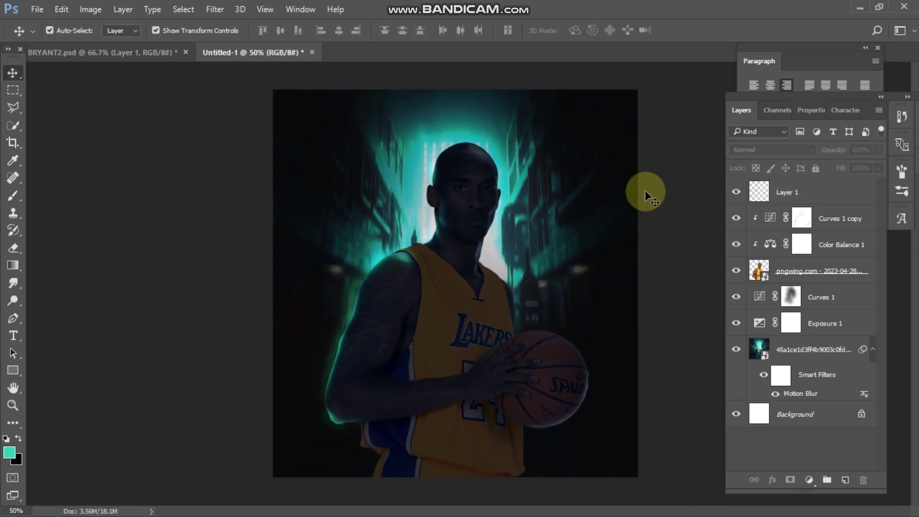
left_click(786, 194)
right_click(785, 196)
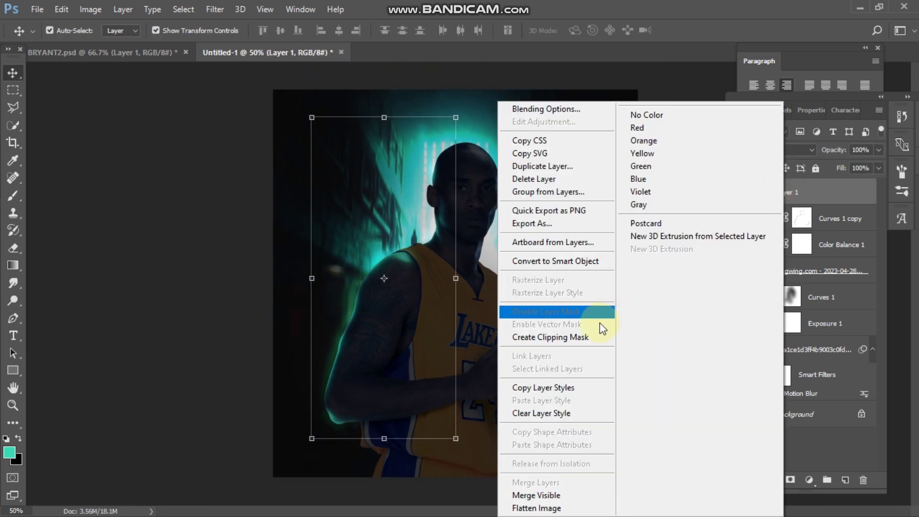
left_click(561, 341)
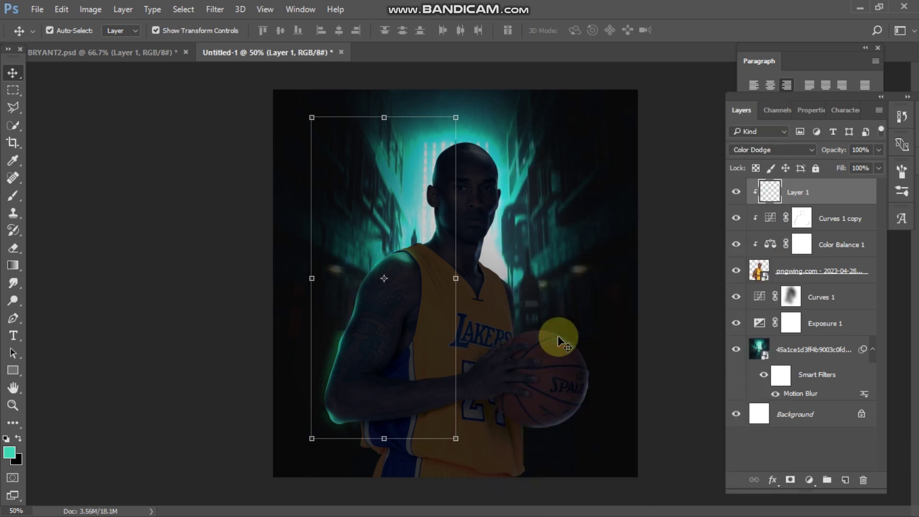
key("ctrl+plus")
key("ctrl+minus")
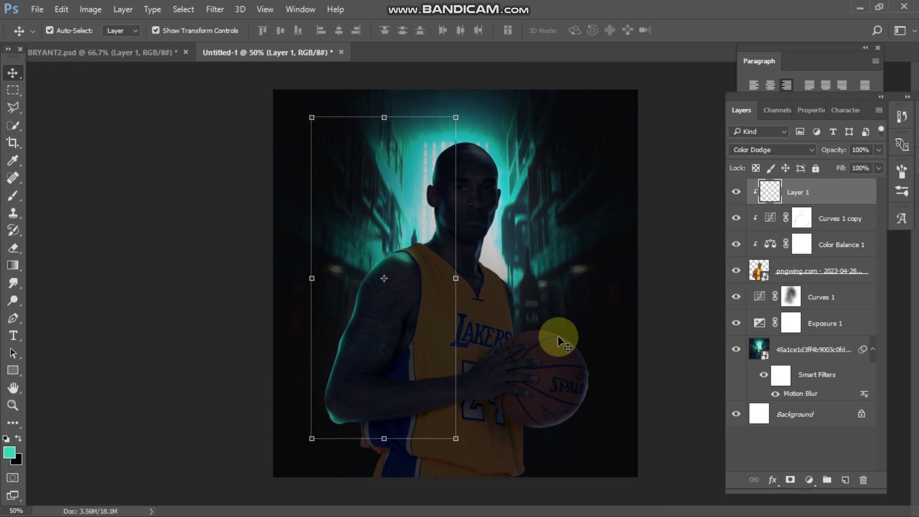
- Create a new empty layer above Layer 1 and activate the Brush tool for painting on it
left_click(223, 224)
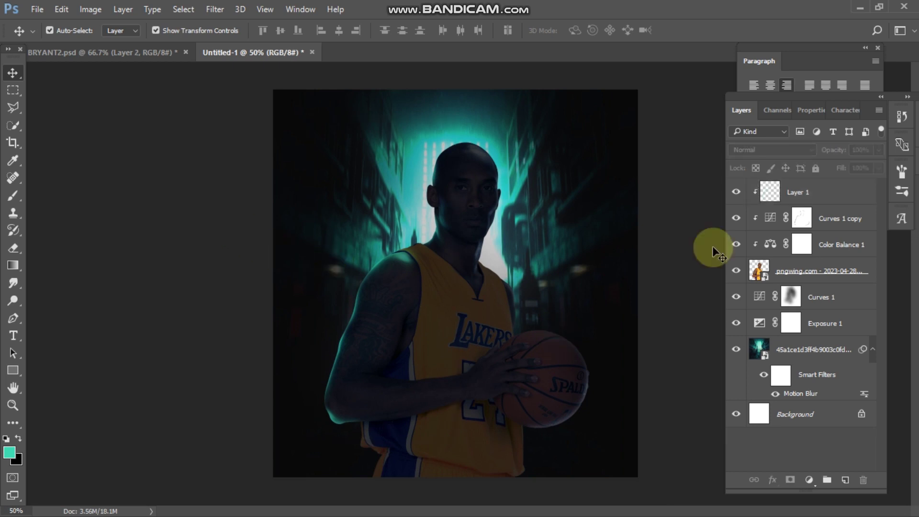
left_click(845, 480)
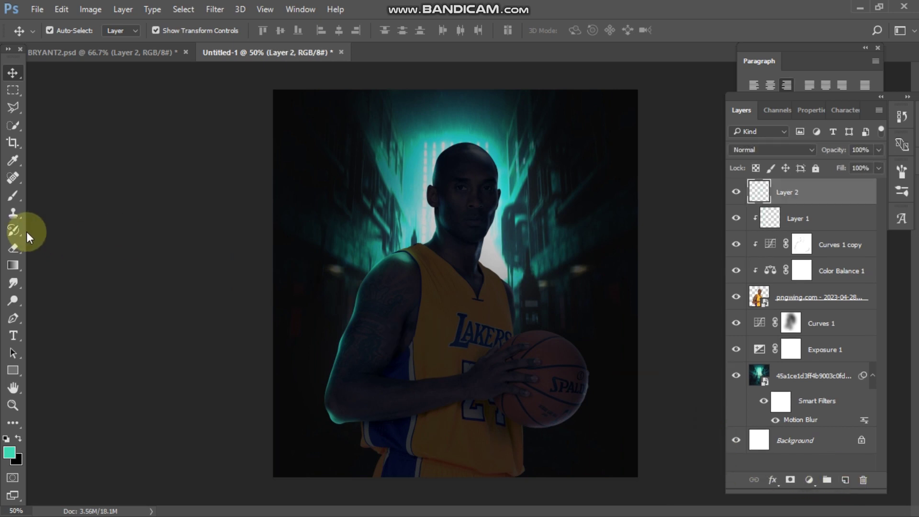
left_click(12, 194)
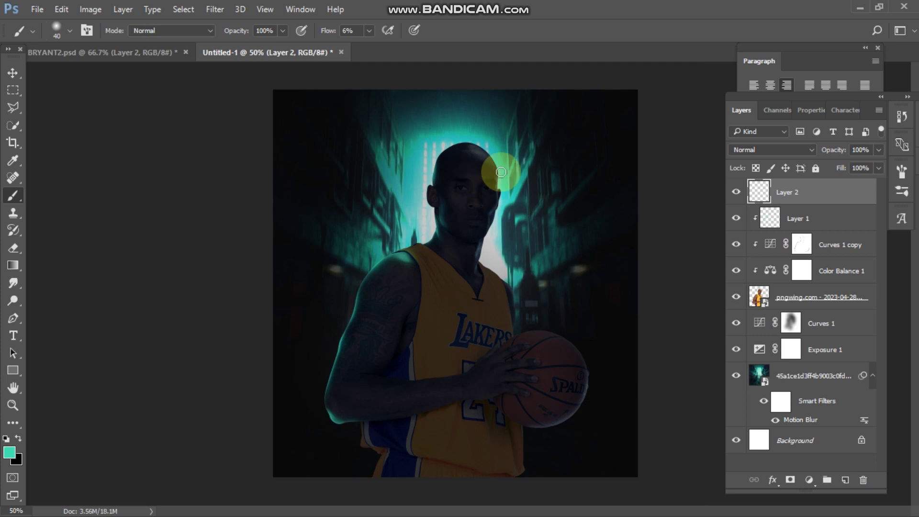
- Brush teal light along the upper scalp on the side away from the large ear with a 60 px brush
key("ctrl+plus")
key("ctrl+plus")
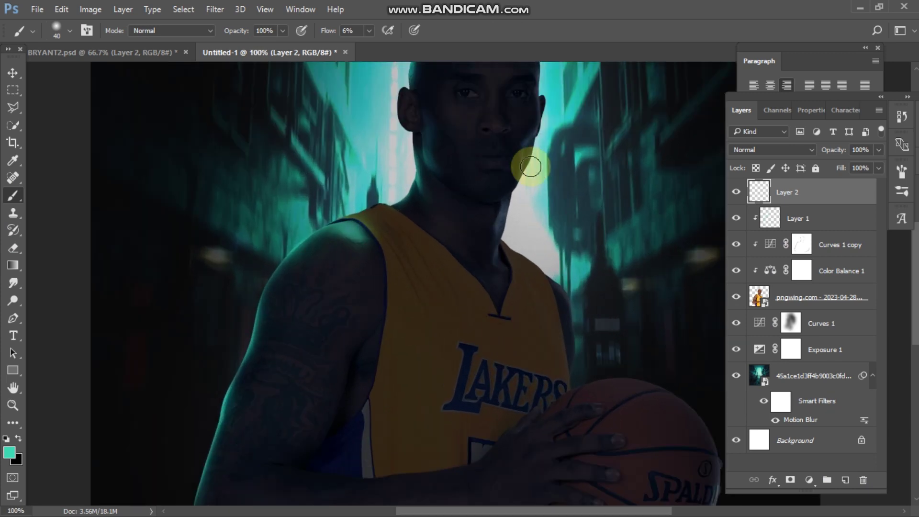
scroll(531, 166, "up", 6)
key("ctrl+plus")
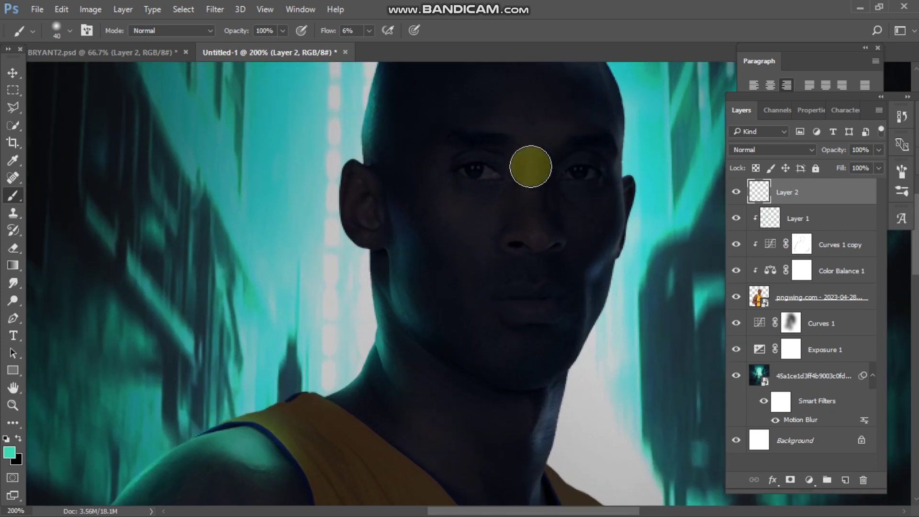
scroll(530, 164, "up", 4)
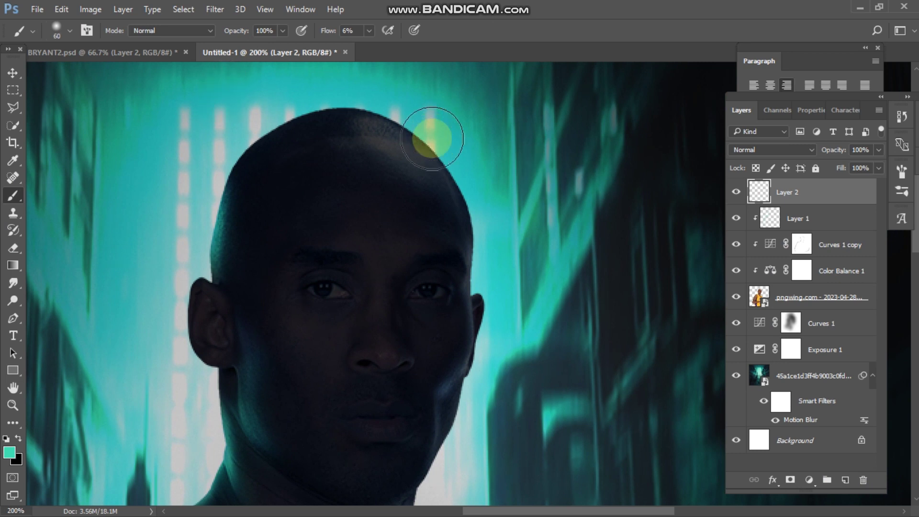
- Paint teal light along the far cheek and in front of the smaller ear with a 15 px brush
scroll(529, 346, "down", 3)
key("bracketleft")
key("bracketleft")
key("bracketleft")
key("bracketleft")
key("ctrl+plus")
key("ctrl+plus")
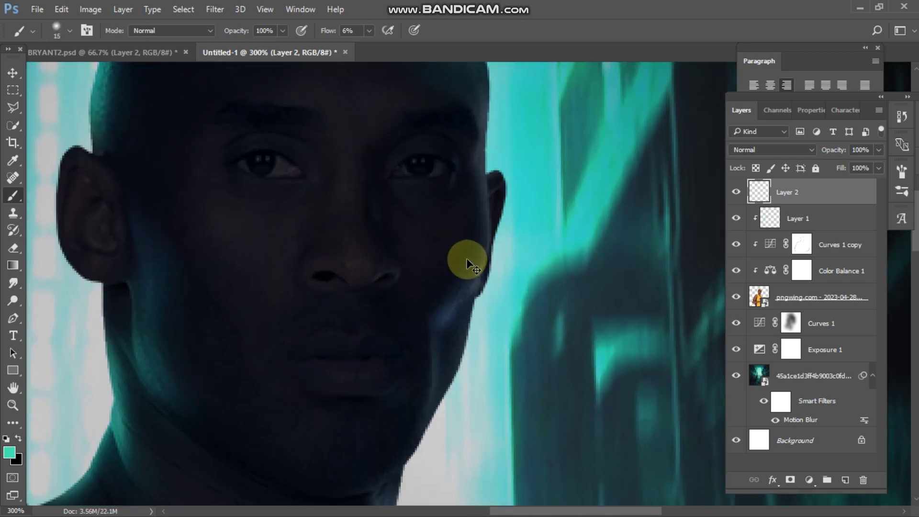
scroll(500, 175, "up", 1)
scroll(499, 176, "up", 6)
scroll(505, 464, "down", 5)
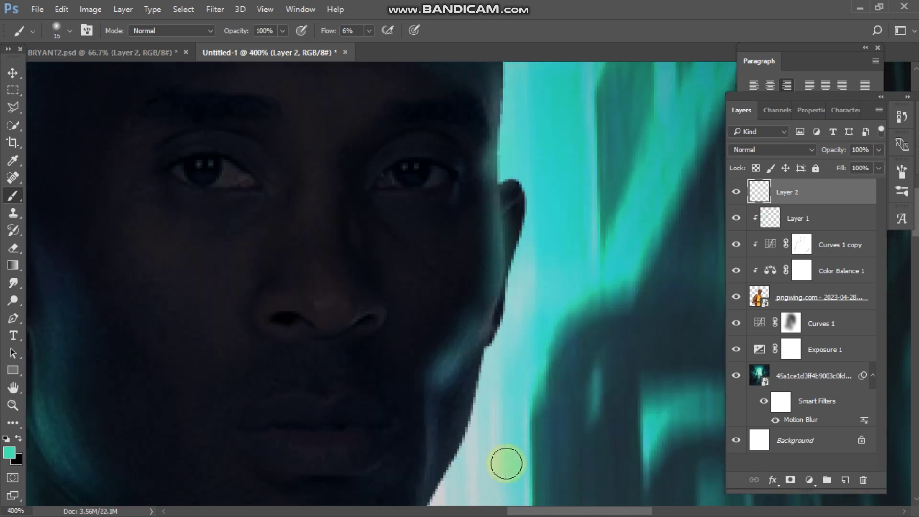
- Refine the teal light down the far cheek and jaw edge with a 9 px brush
key("bracketleft")
key("bracketleft")
scroll(493, 238, "down", 5)
key("bracketright")
key("bracketright")
key("bracketright")
scroll(536, 283, "up", 5)
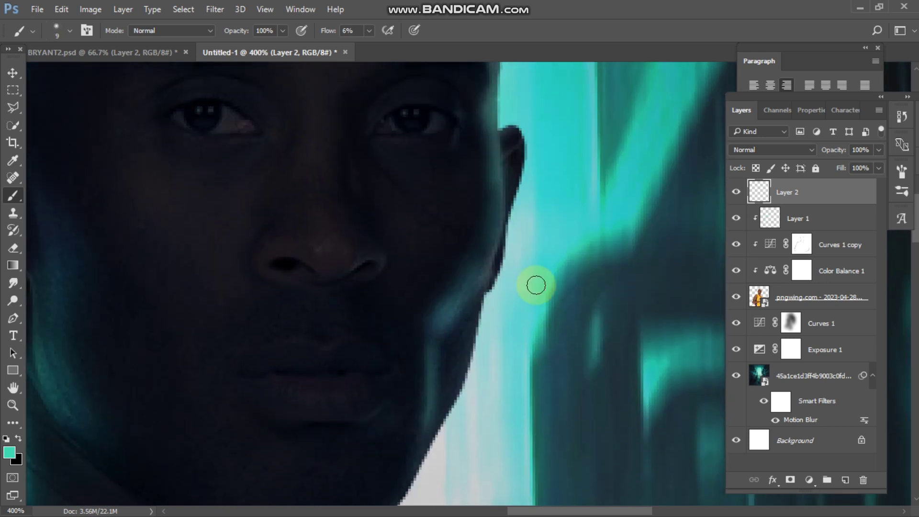
- Paint teal light down the far side of the neck to the jersey collar, varying the brush between 20, 9 and 15 px
scroll(454, 421, "down", 4)
scroll(385, 412, "down", 4)
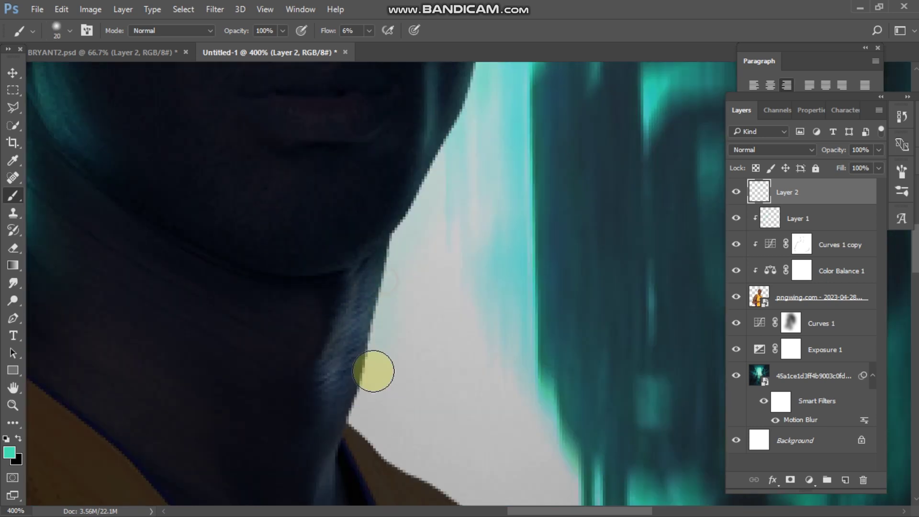
key("bracketleft")
key("bracketleft")
scroll(346, 276, "down", 6)
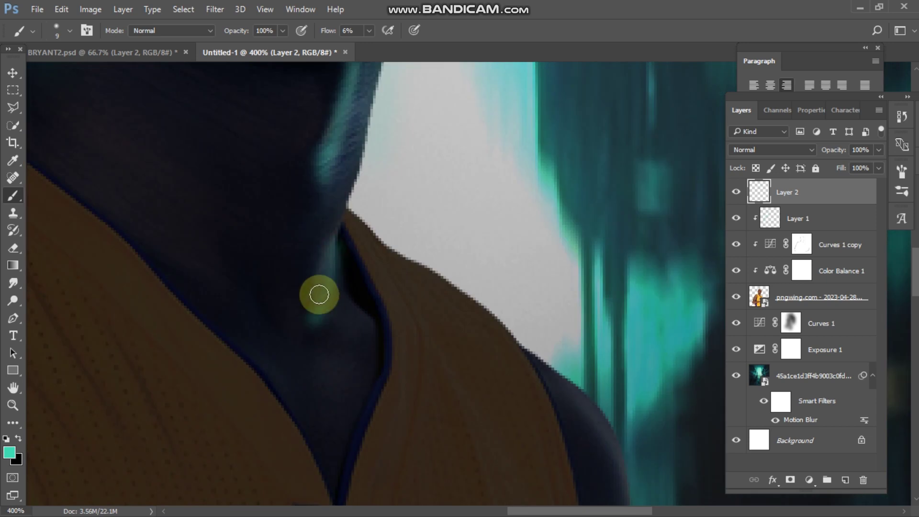
key("bracketright")
key("bracketright")
scroll(349, 313, "down", 4)
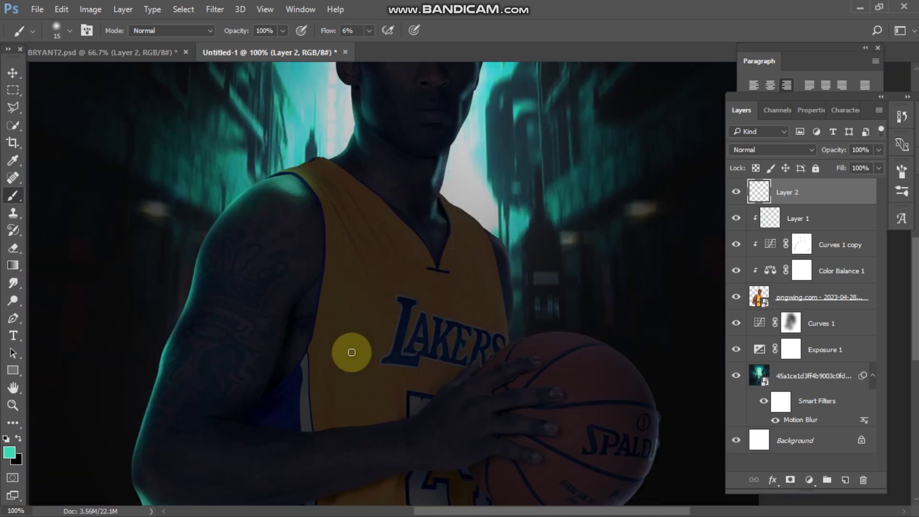
- Paint a teal glow around the outer edge of the basketball with a 70 px brush
scroll(308, 181, "right", 3)
key("bracketright")
key("bracketright")
key("bracketright")
key("bracketright")
key("bracketright")
key("bracketright")
key("bracketright")
scroll(365, 268, "down", 2)
mouse_move(450, 312)
left_mouse_down()
mouse_move(441, 343)
mouse_move(393, 402)
mouse_move(457, 313)
left_mouse_up()
scroll(461, 264, "up", 6)
scroll(442, 263, "left", 3)
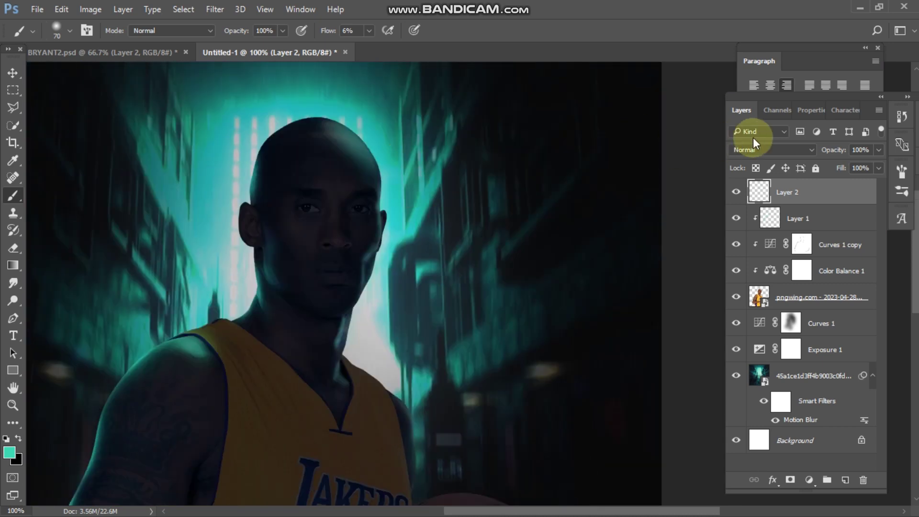
- Set the blend mode of Layer 2 to Color Dodge and compare the poster with the layer hidden and shown
left_click(800, 149)
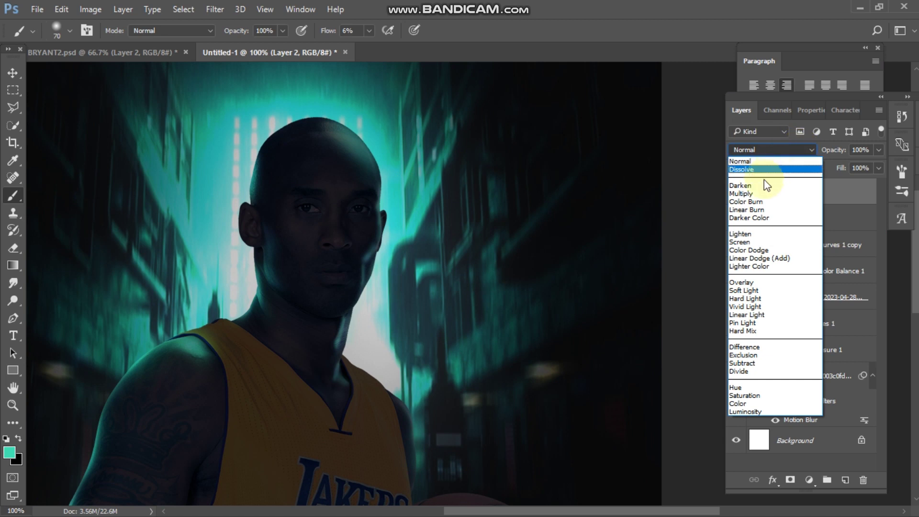
left_click(743, 250)
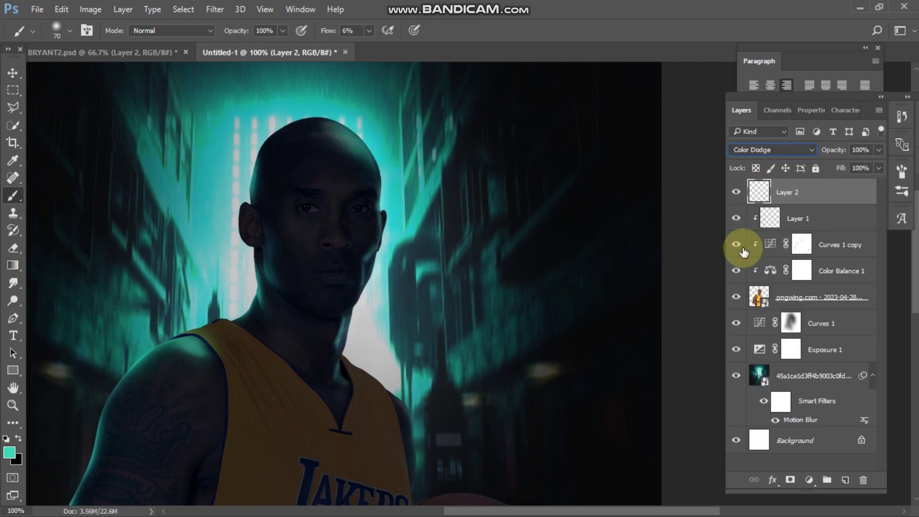
left_click(736, 194)
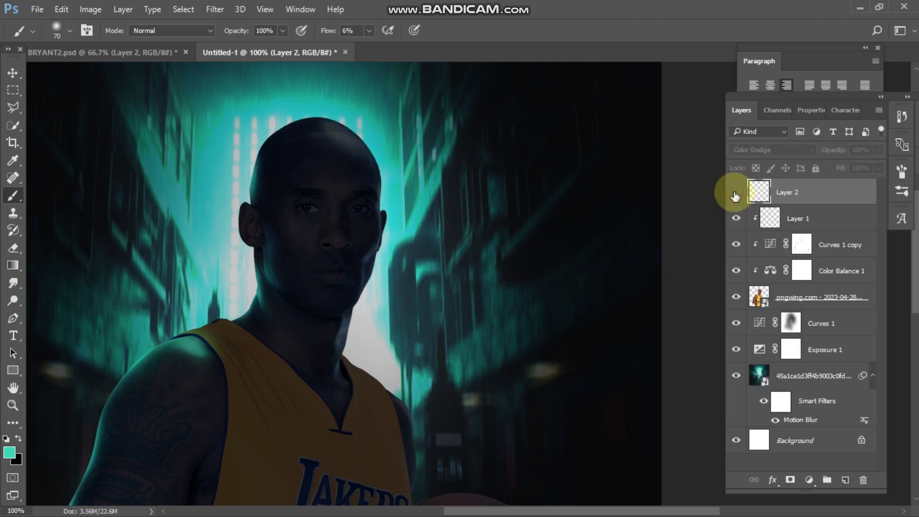
left_click(736, 194)
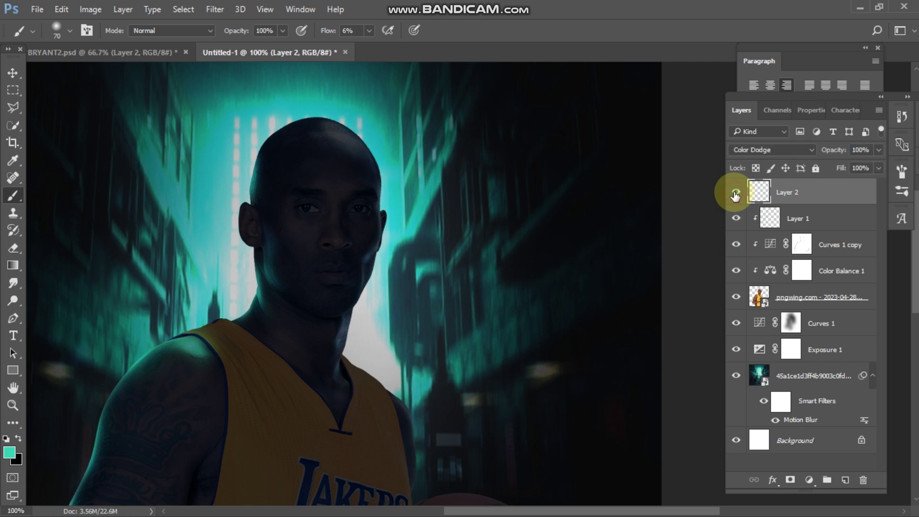
left_click(736, 193)
key("ctrl+minus")
key("ctrl+minus")
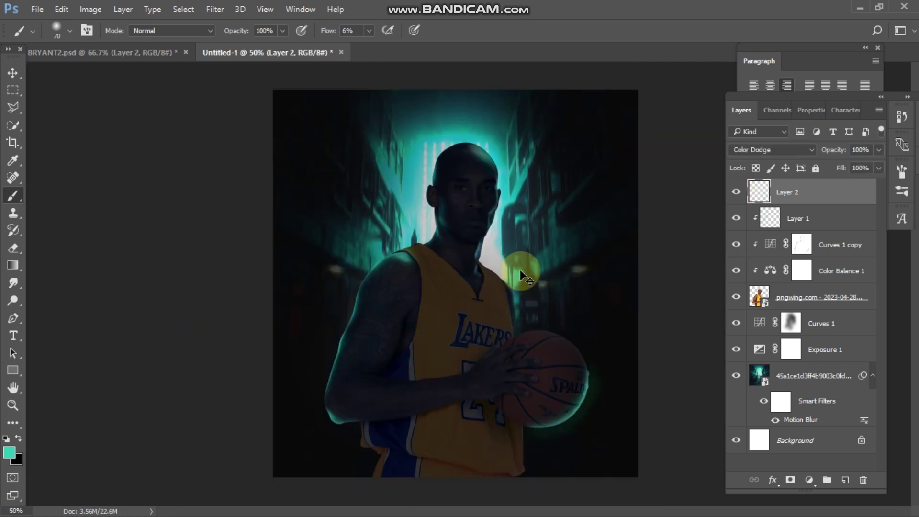
- Clip Layer 2 to the player with a clipping mask, compare it hidden and shown, and deselect the layer
right_click(792, 198)
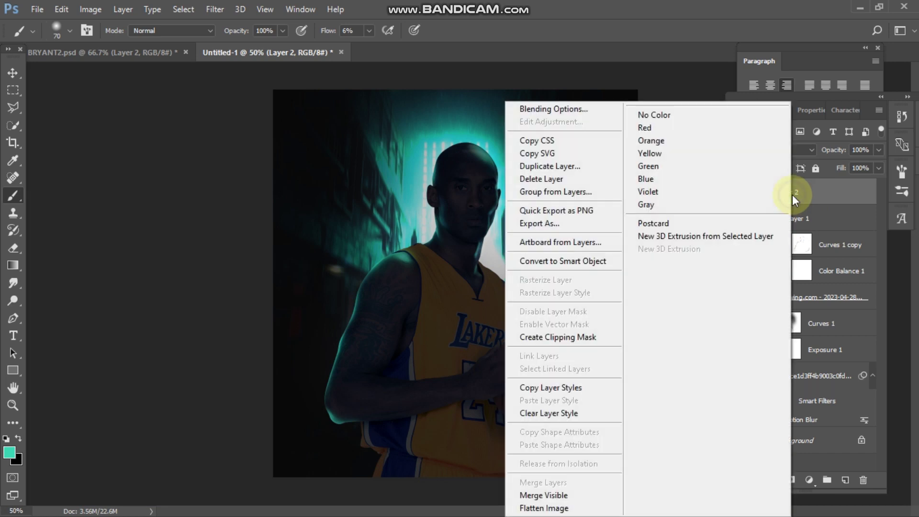
left_click(534, 341)
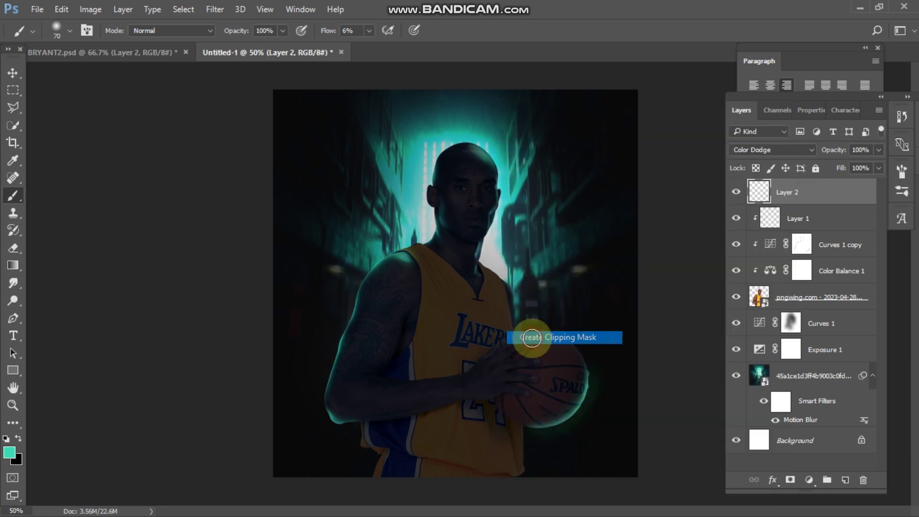
left_click(736, 192)
left_click(736, 193)
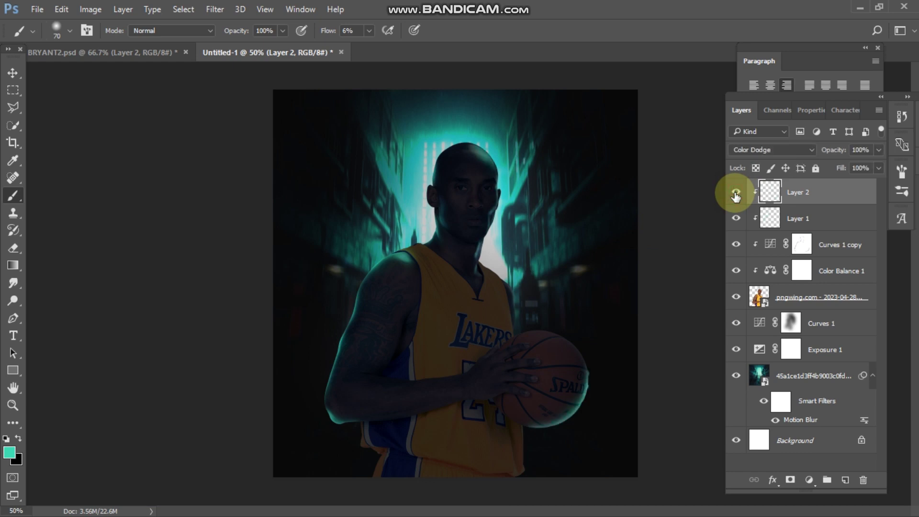
left_click(13, 72)
left_click(155, 188)
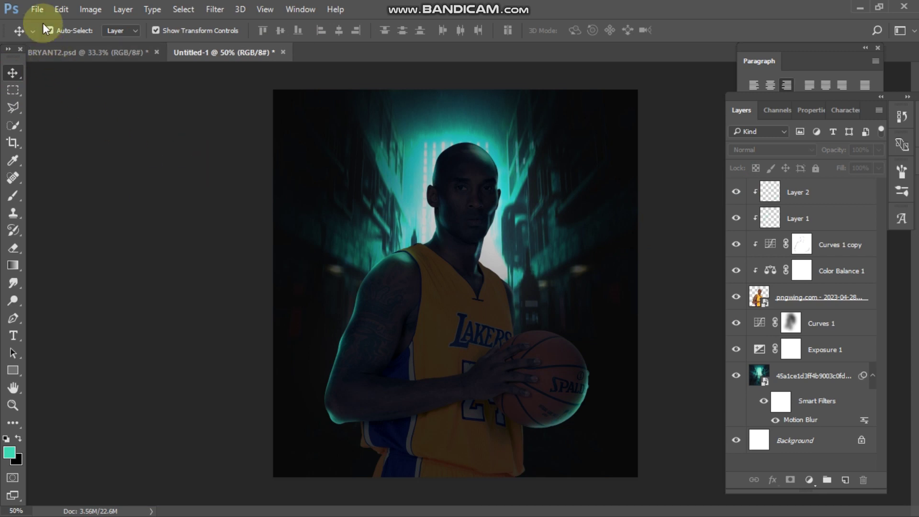
- Place the basketball arena image 83c0f4cbc5bd33c88b4d4ec417c037f1 as an embedded object
left_click(37, 9)
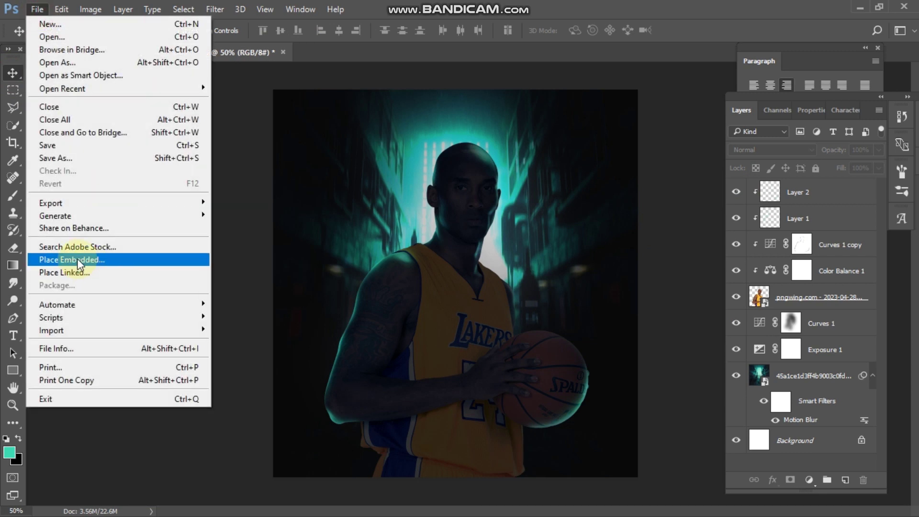
left_click(76, 259)
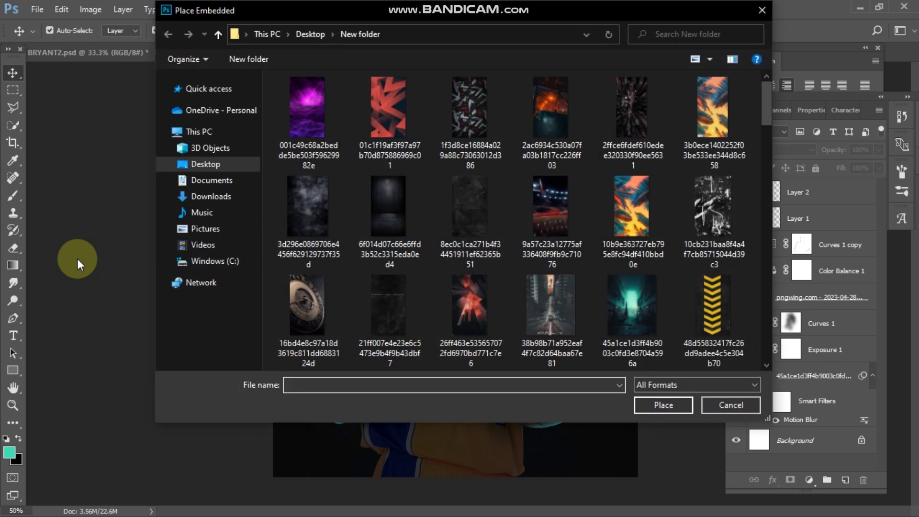
scroll(550, 192, "down", 1)
left_click(478, 316)
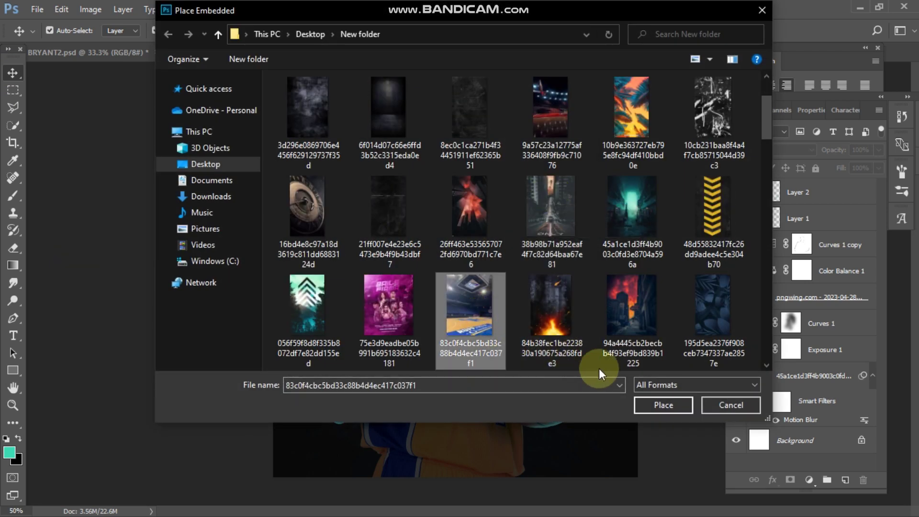
left_click(655, 405)
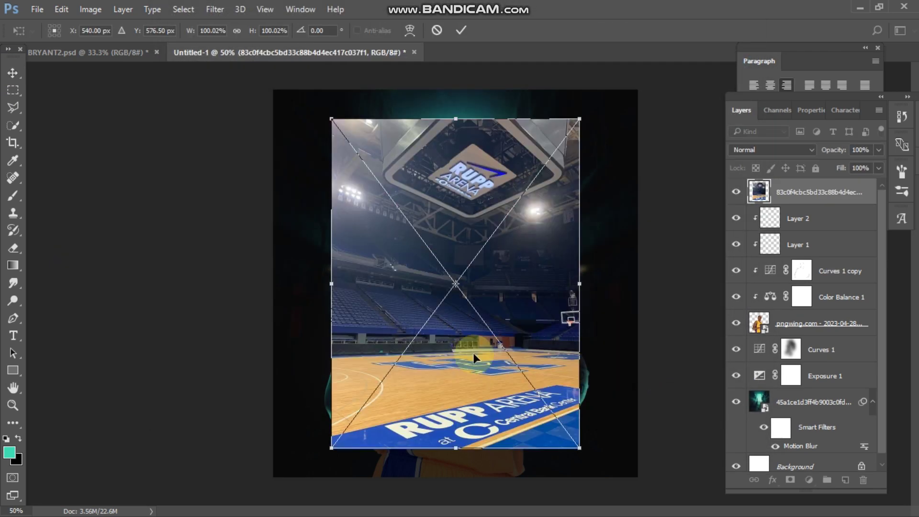
- Move the arena image toward the poster's left edge and enlarge it to about 142% to cover most of the canvas
left_click_drag(458, 329, 386, 349)
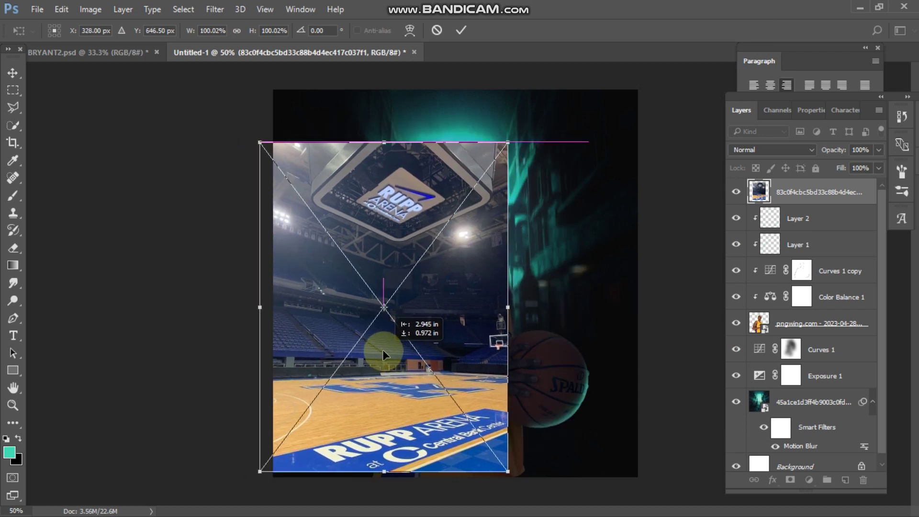
key("ctrl+minus")
left_click_drag(490, 190, 549, 115)
left_click(462, 30)
key("ctrl+t")
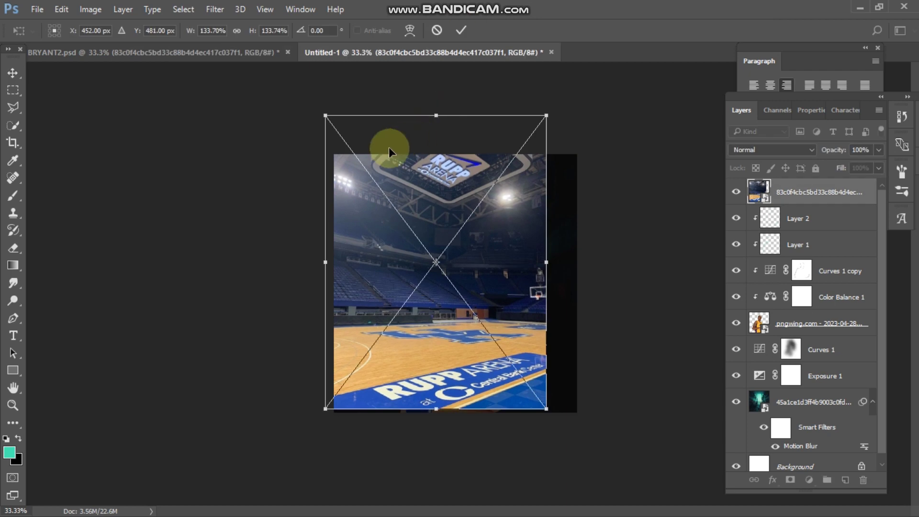
left_click_drag(326, 114, 318, 103)
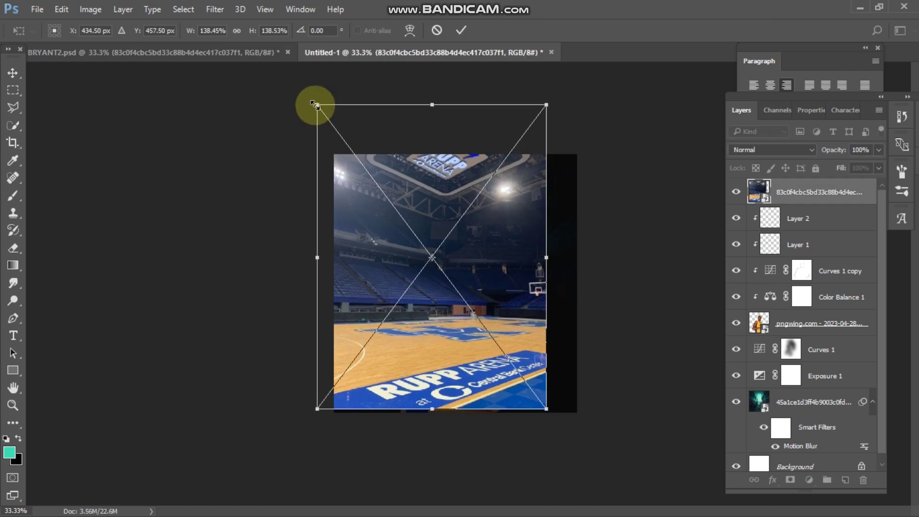
left_click_drag(539, 102, 553, 97)
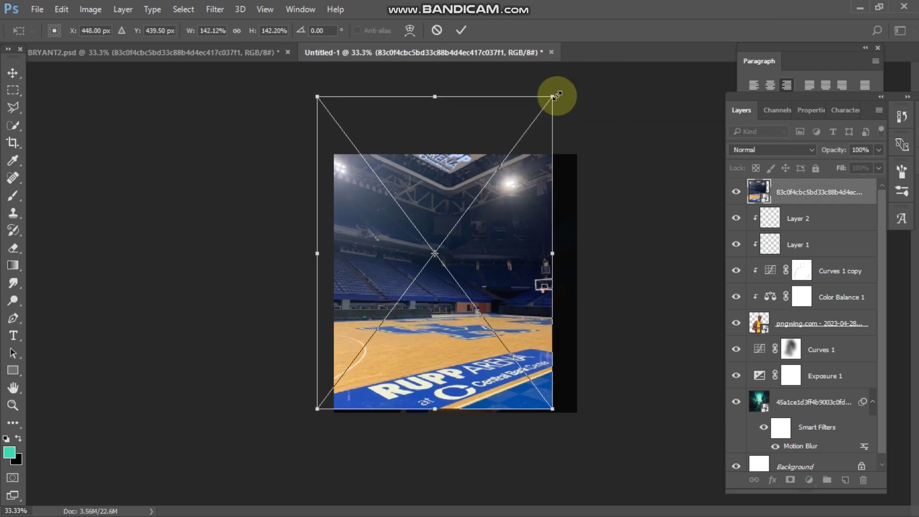
left_click(461, 30)
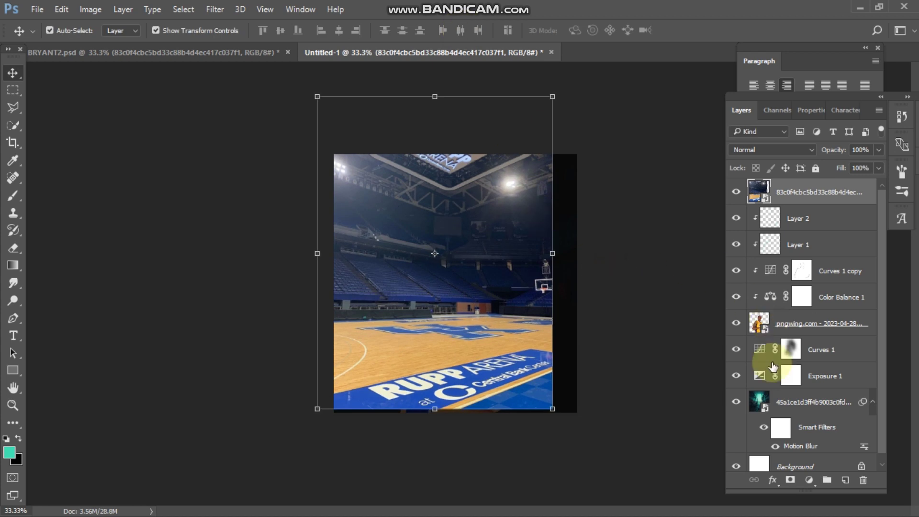
- Add a layer mask to the arena image and ready the Brush tool with black (000000) as the foreground colour
left_click(789, 483)
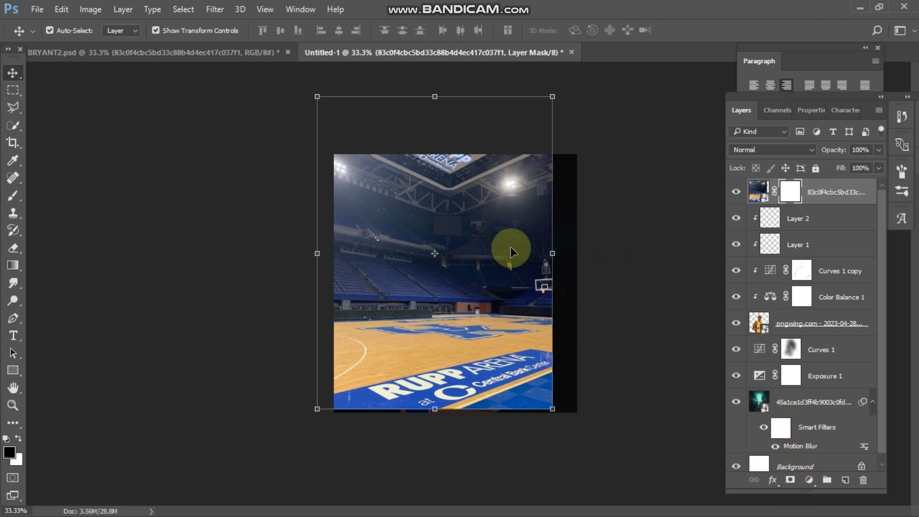
left_click(12, 193)
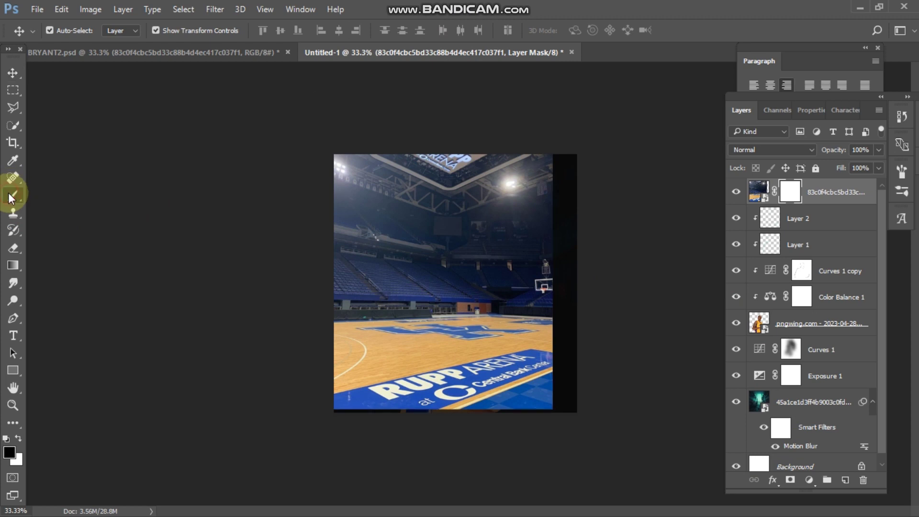
left_click(10, 453)
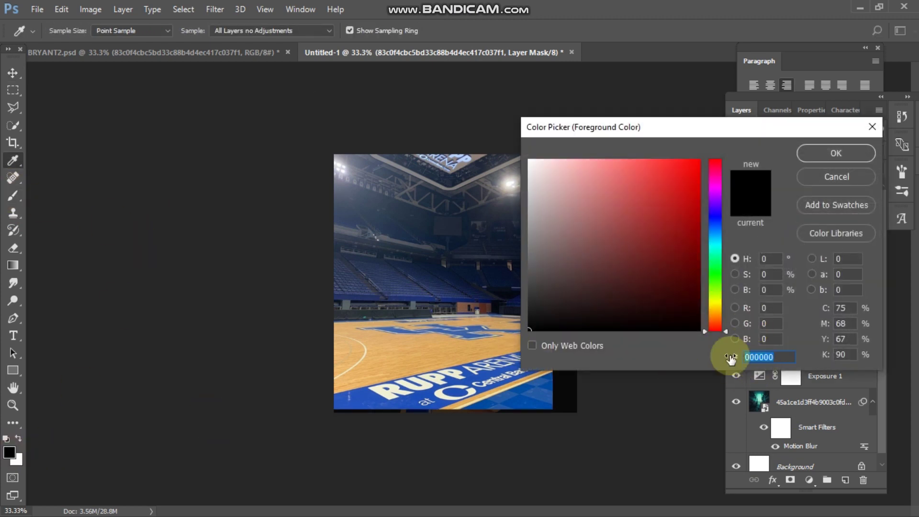
left_click(822, 160)
key("b")
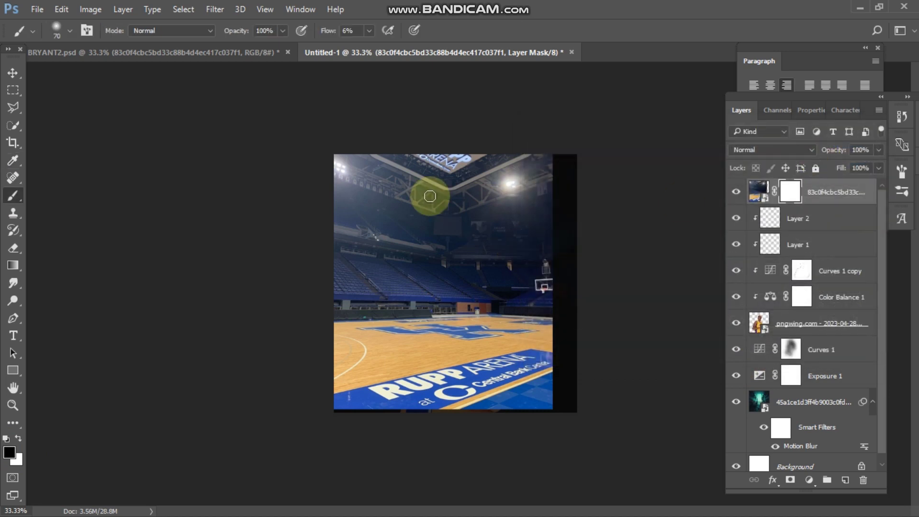
- Paint black on the arena mask with a 300 px brush at 25% flow, hiding the arena around the player's head and the poster's right side
key("bracketright")
key("bracketright")
key("bracketleft")
key("bracketleft")
key("bracketleft")
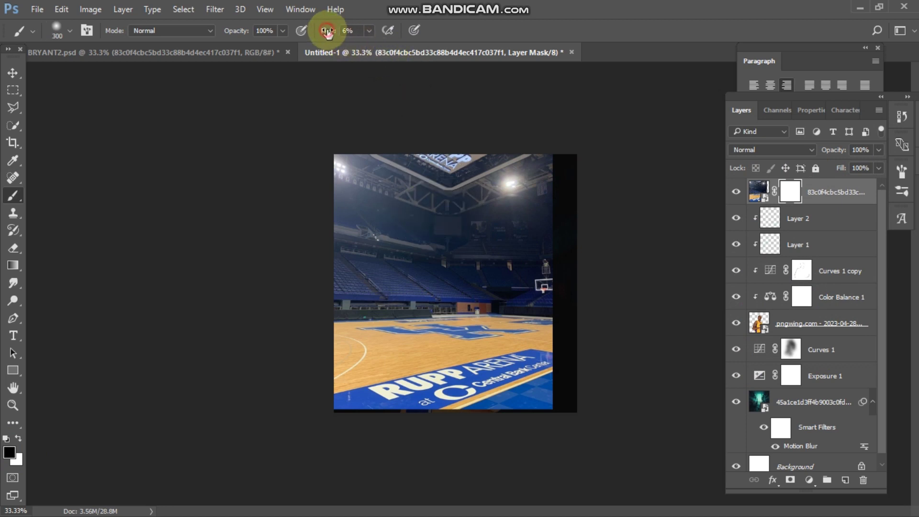
left_click_drag(328, 31, 350, 38)
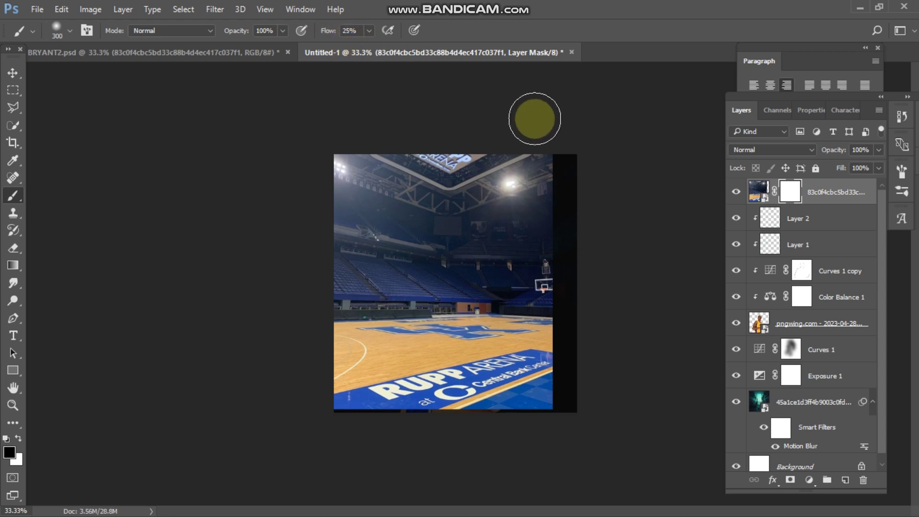
mouse_move(563, 135)
left_mouse_down()
mouse_move(521, 158)
mouse_move(551, 150)
mouse_move(564, 167)
mouse_move(547, 214)
mouse_move(489, 196)
mouse_move(538, 185)
mouse_move(547, 169)
mouse_move(474, 181)
mouse_move(504, 153)
mouse_move(484, 131)
mouse_move(318, 172)
mouse_move(495, 153)
mouse_move(570, 178)
mouse_move(370, 190)
mouse_move(378, 179)
mouse_move(540, 198)
mouse_move(427, 239)
mouse_move(457, 209)
mouse_move(571, 243)
mouse_move(507, 288)
mouse_move(564, 236)
mouse_move(516, 251)
mouse_move(465, 227)
mouse_move(519, 245)
left_mouse_up()
mouse_move(597, 376)
left_mouse_down()
mouse_move(480, 421)
mouse_move(545, 424)
left_mouse_up()
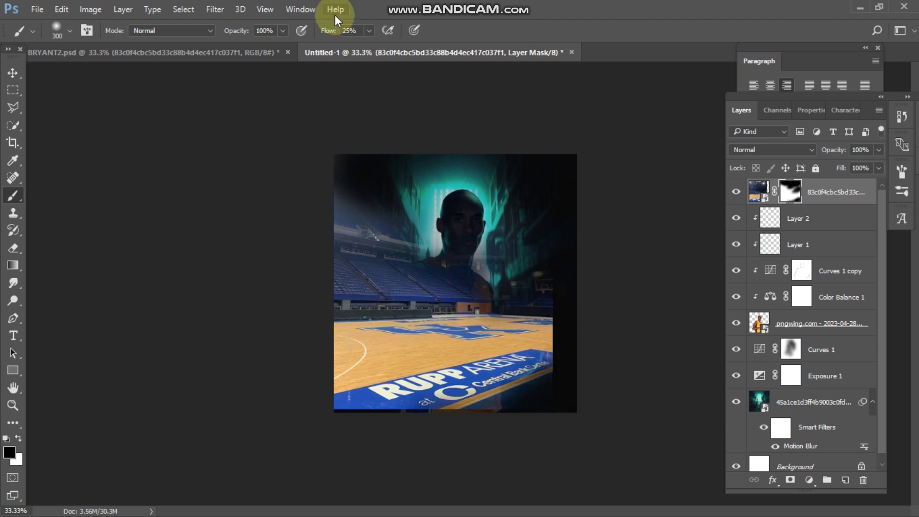
- Raise the brush flow to 75% and mask away the arena along the poster's bottom edge, reducing the brush to 175 px
left_click(350, 31)
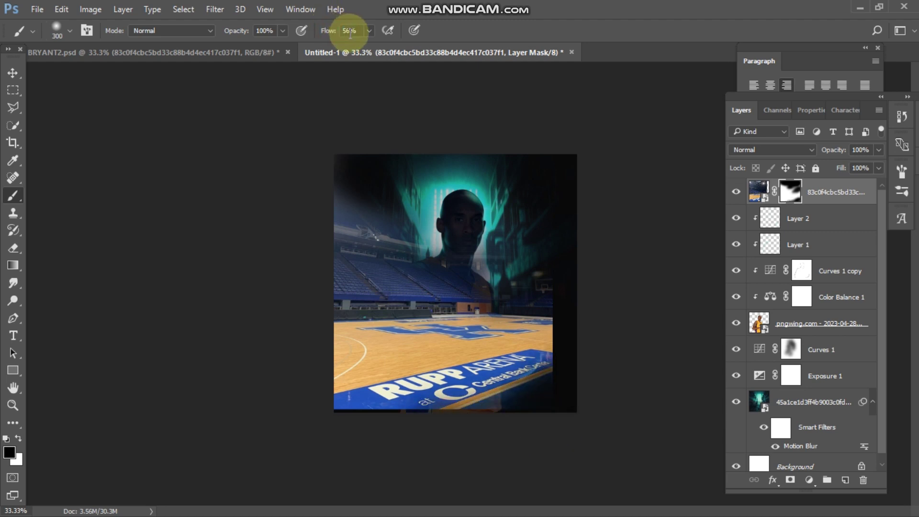
left_click_drag(337, 31, 346, 38)
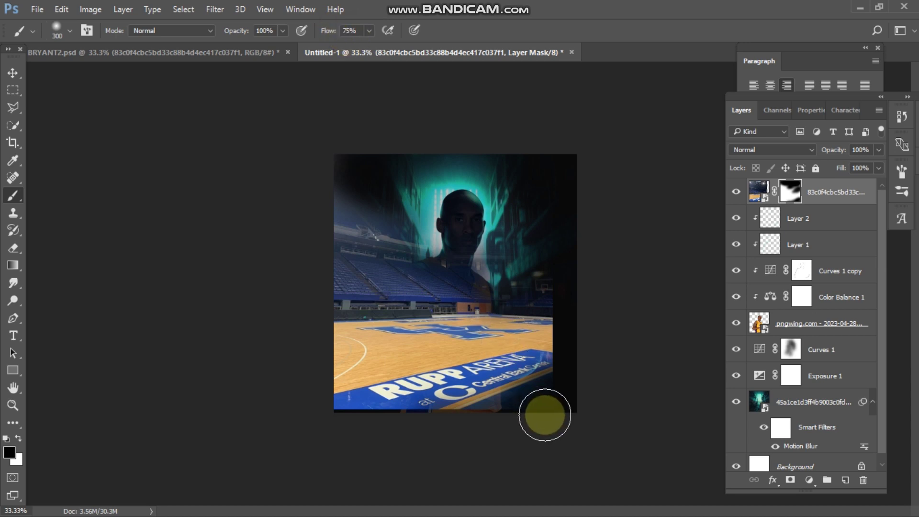
mouse_move(483, 420)
left_mouse_down()
mouse_move(443, 426)
mouse_move(426, 436)
left_mouse_up()
key("bracketleft")
key("bracketleft")
key("bracketleft")
key("ctrl+plus")
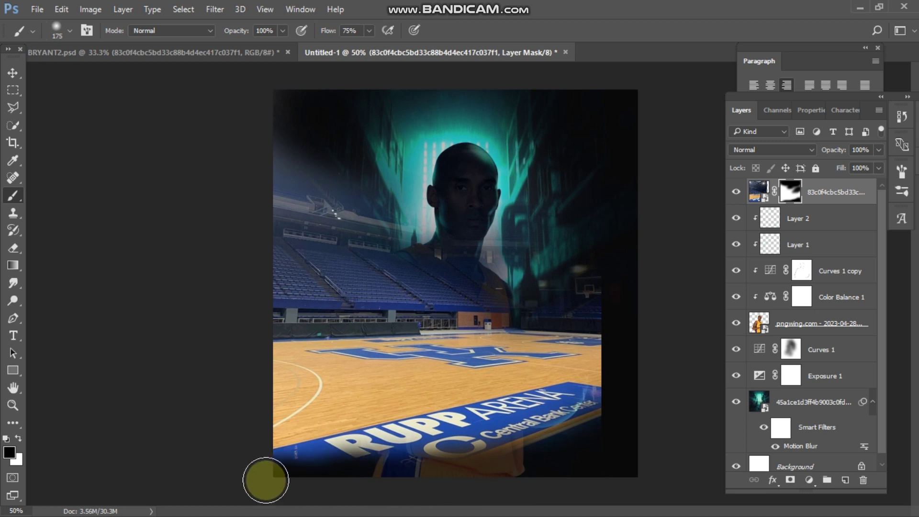
- Enlarge the brush and mask the arena off the basketball and the player's jersey at 75% flow
mouse_move(617, 426)
left_mouse_down()
mouse_move(560, 426)
mouse_move(609, 380)
mouse_move(571, 304)
mouse_move(609, 321)
mouse_move(604, 334)
mouse_move(515, 361)
mouse_move(520, 340)
left_mouse_up()
key("bracketright")
key("bracketright")
key("bracketright")
key("bracketright")
mouse_move(559, 286)
left_mouse_down()
mouse_move(462, 293)
mouse_move(489, 270)
mouse_move(378, 283)
left_mouse_up()
key("bracketleft")
key("bracketleft")
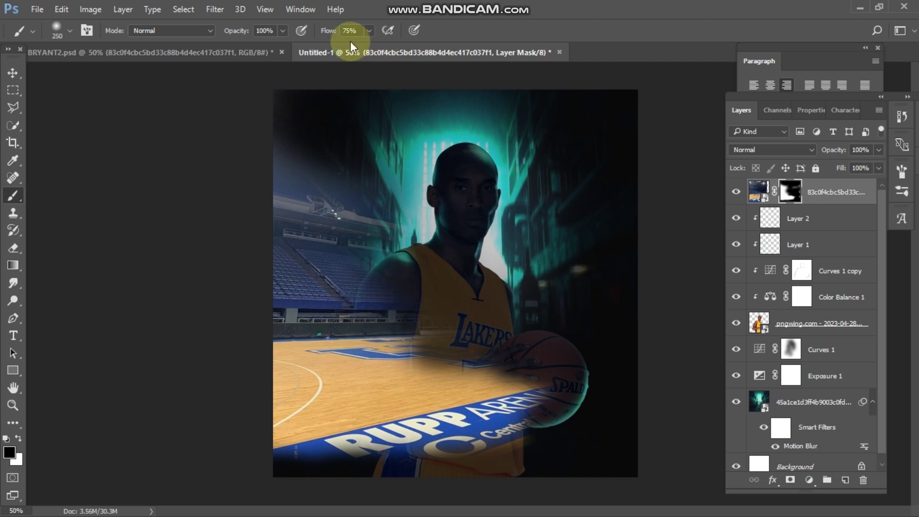
- Lower the brush flow to 42% and soften the arena mask over the player's arm, shoulder, hands and torso
left_click_drag(331, 34, 308, 30)
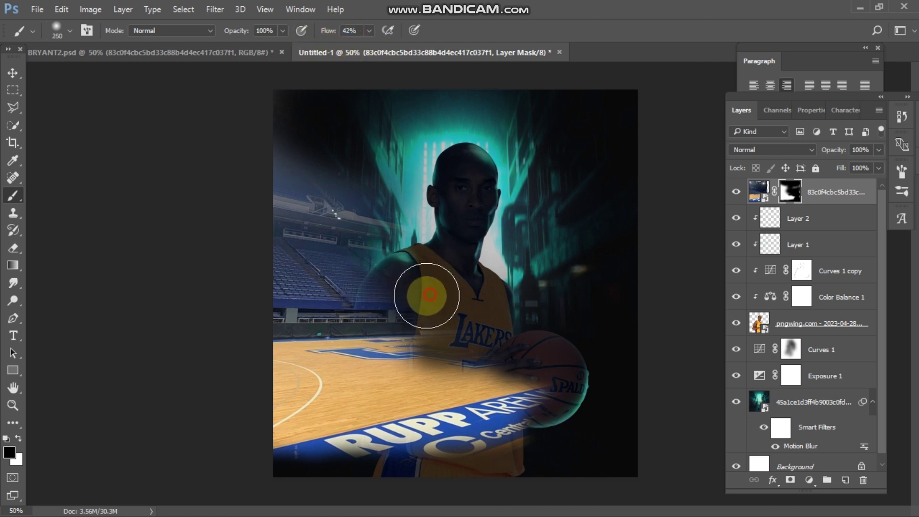
key("bracketright")
left_click_drag(429, 345, 365, 344)
left_click_drag(369, 285, 368, 247)
mouse_move(515, 374)
left_mouse_down()
mouse_move(433, 366)
mouse_move(570, 349)
mouse_move(487, 489)
mouse_move(559, 312)
mouse_move(389, 287)
mouse_move(472, 247)
left_mouse_up()
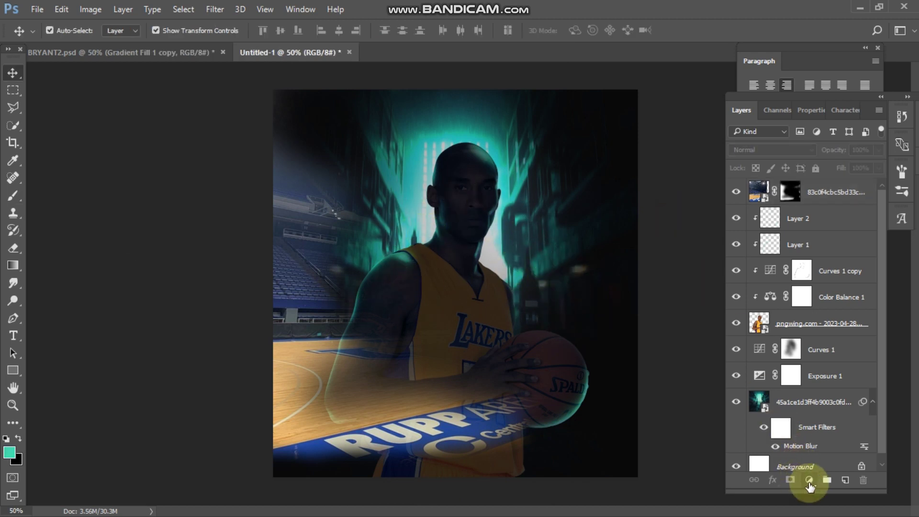
- Add a linear Gradient fill layer above the arena image and set its angle to 180°
left_click(809, 480)
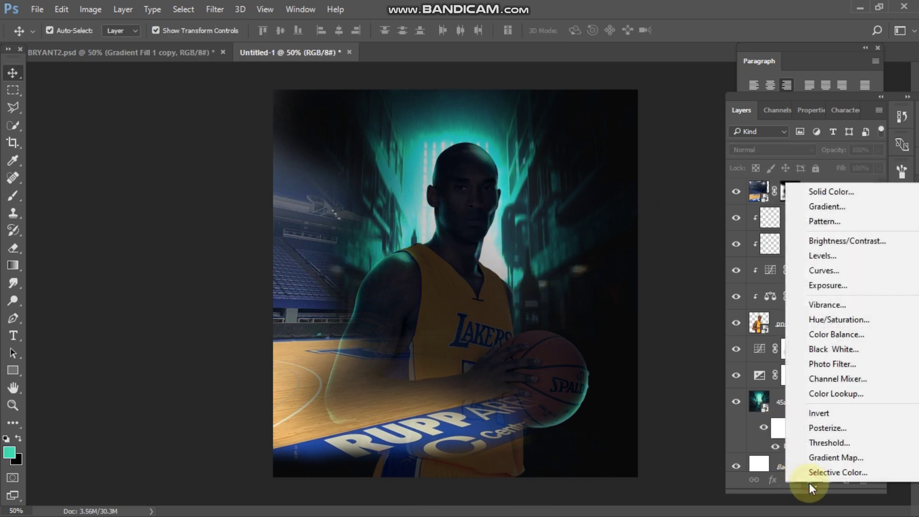
left_click(844, 206)
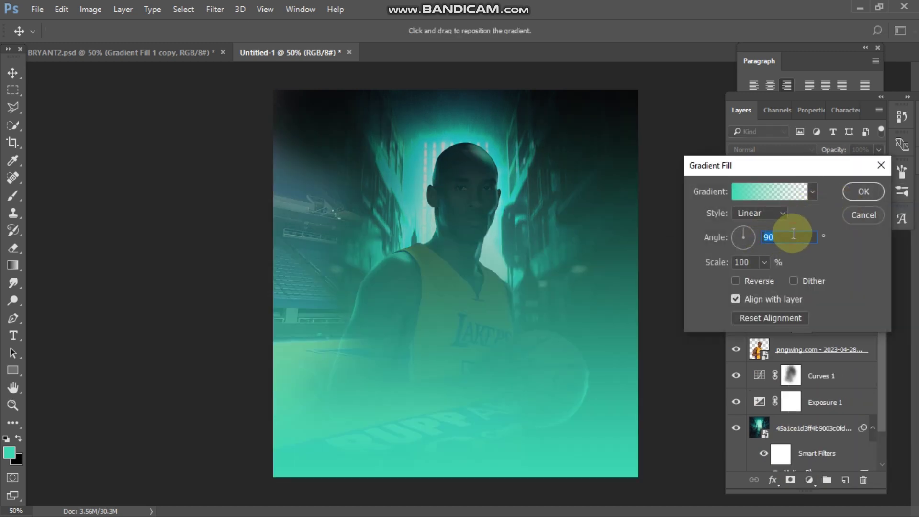
type("180")
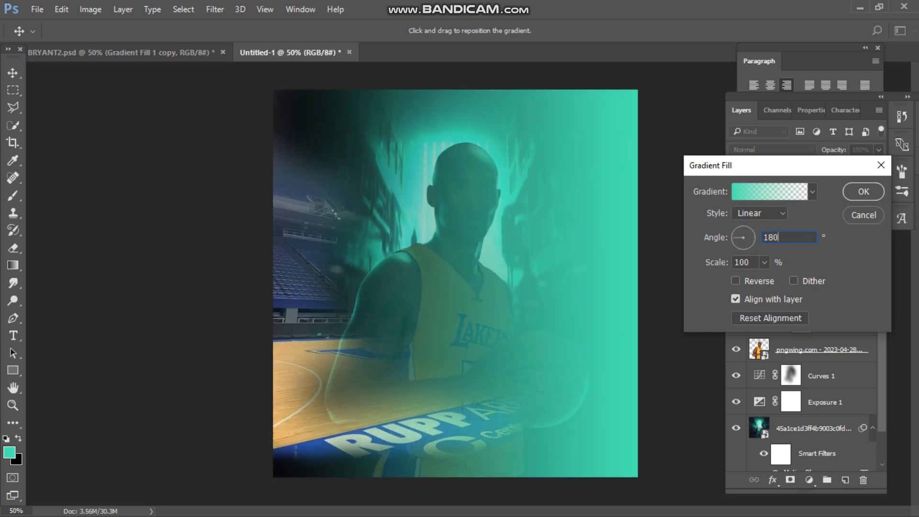
- Set the gradient's starting colour stop to purple 6000e4
left_click(783, 192)
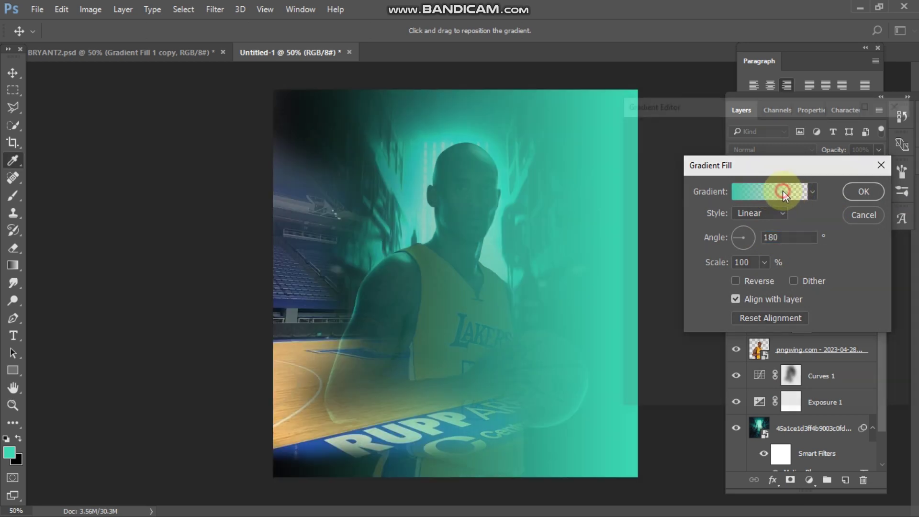
left_click(637, 324)
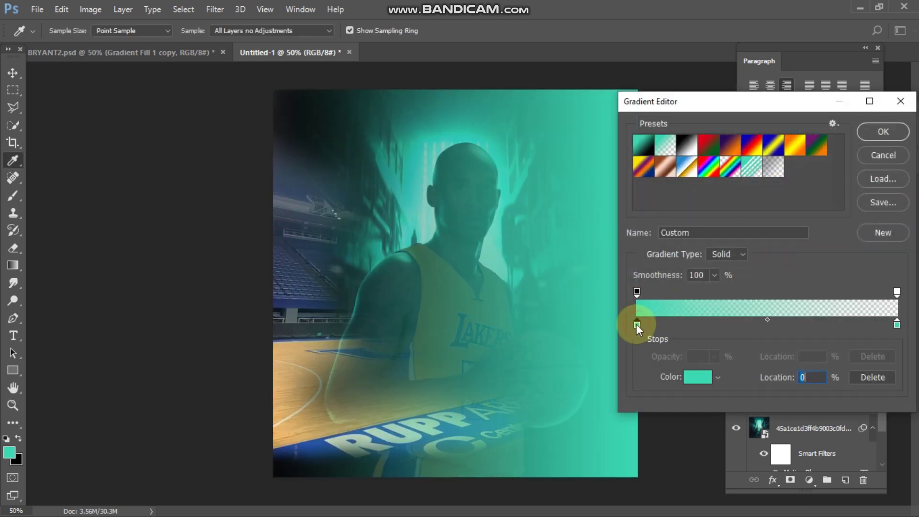
left_click(698, 377)
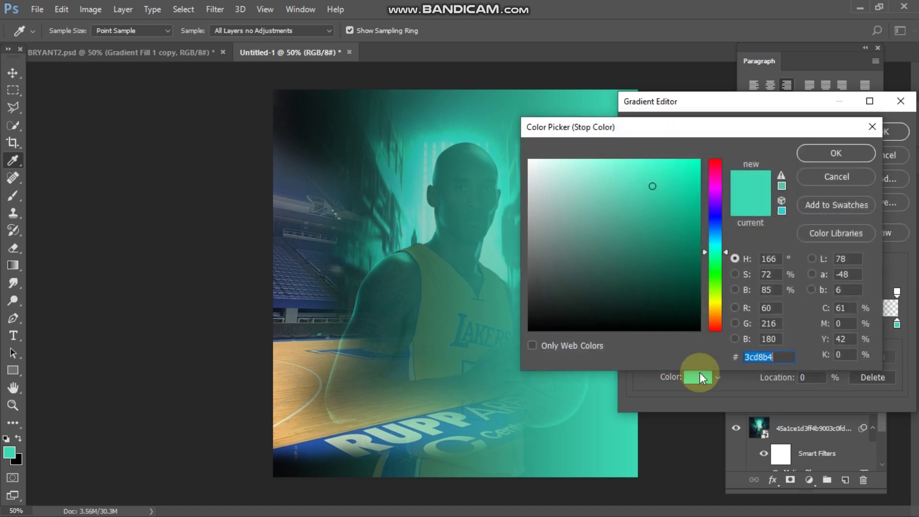
double_click(761, 358)
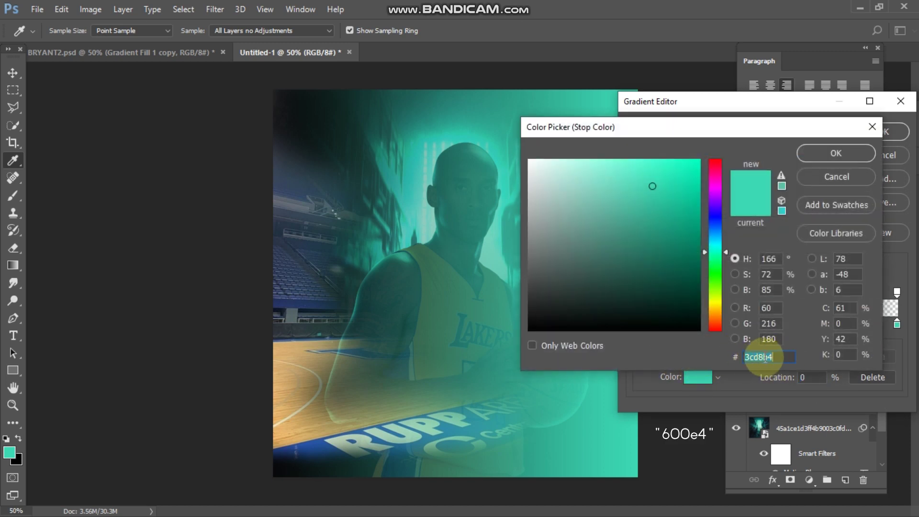
type("6000")
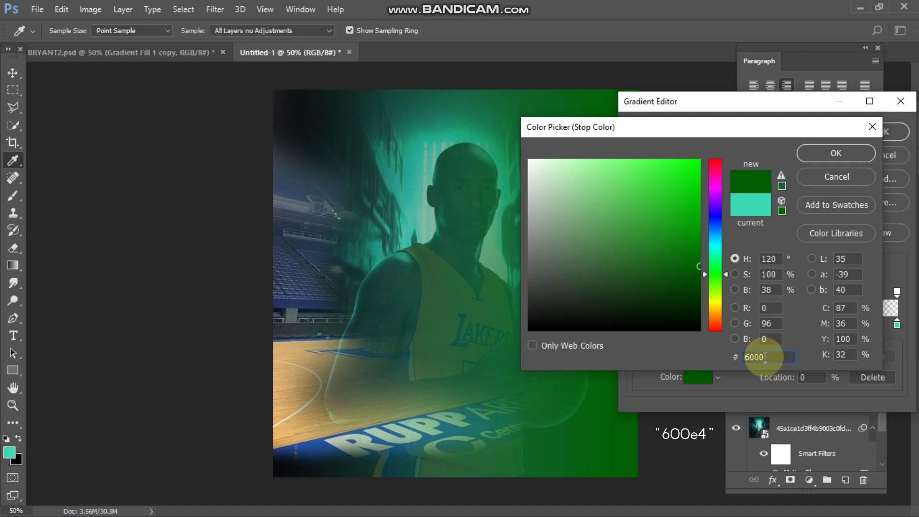
type("e4")
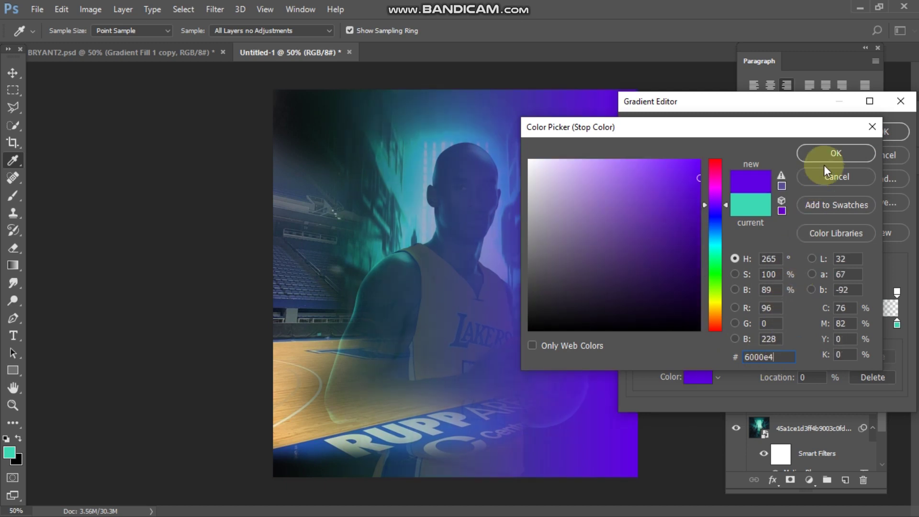
left_click(829, 151)
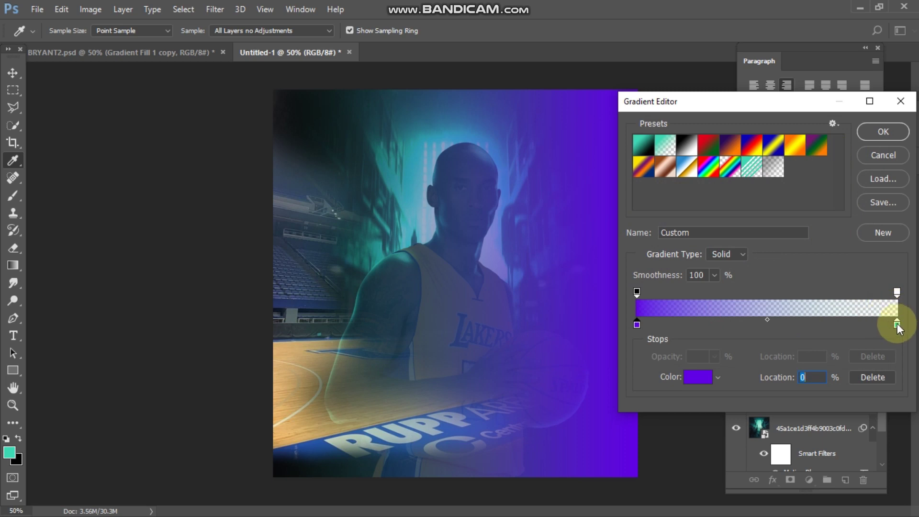
- Set the gradient's end colour stop at 100% to white ffffff
left_click(897, 326)
left_click(813, 372)
left_click(702, 379)
left_click_drag(647, 261, 511, 157)
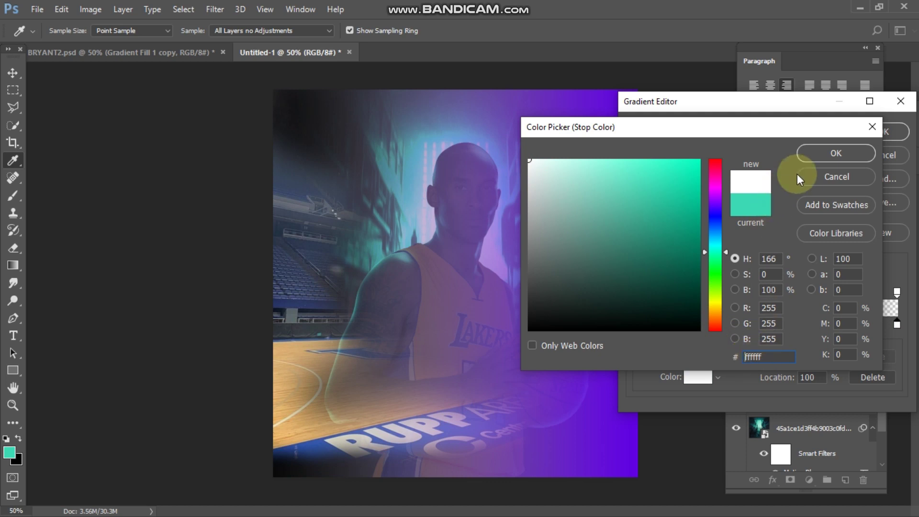
left_click(825, 150)
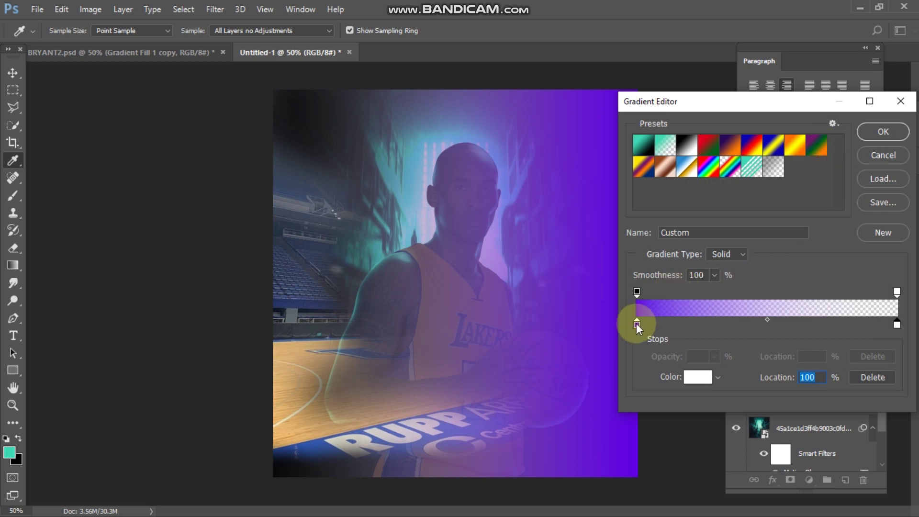
- Shift the purple colour stop to location 11% and apply the gradient fill
left_click_drag(636, 324, 664, 322)
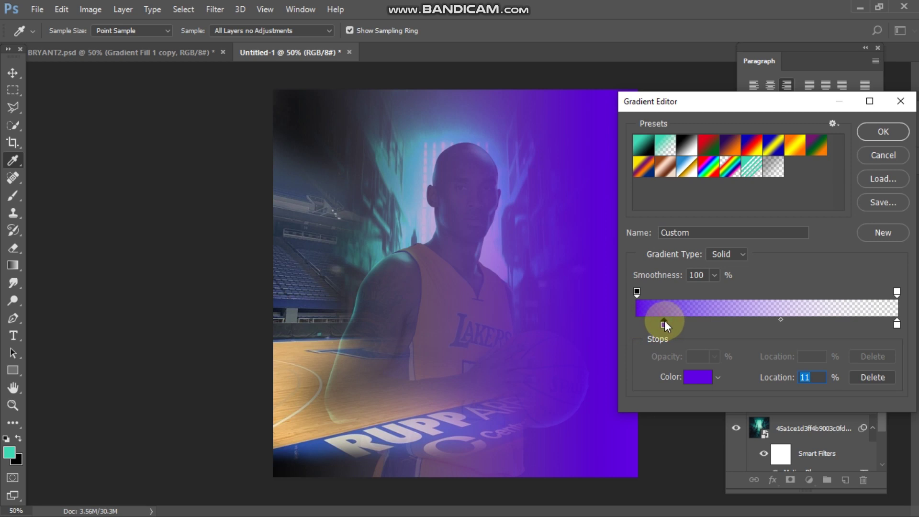
left_click(872, 130)
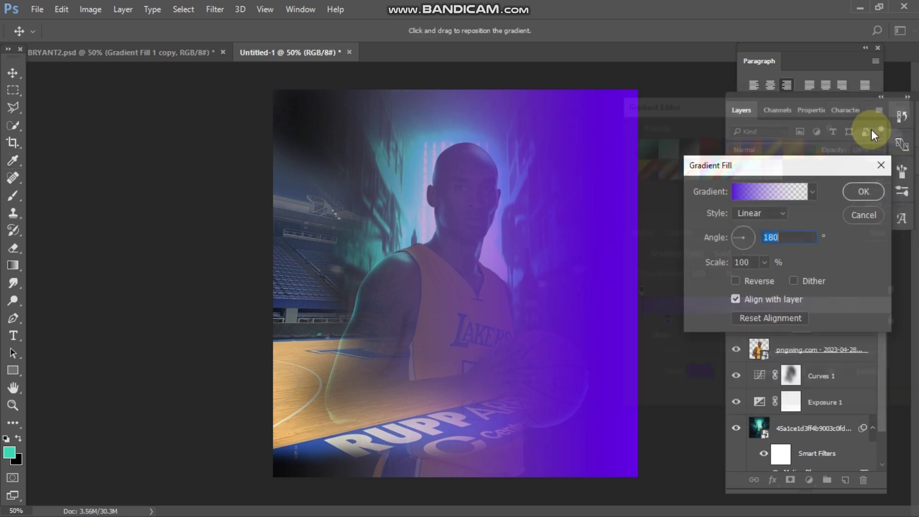
left_click(856, 191)
- Set the purple gradient fill layer's blend mode to Color and deselect the layer
left_click(811, 146)
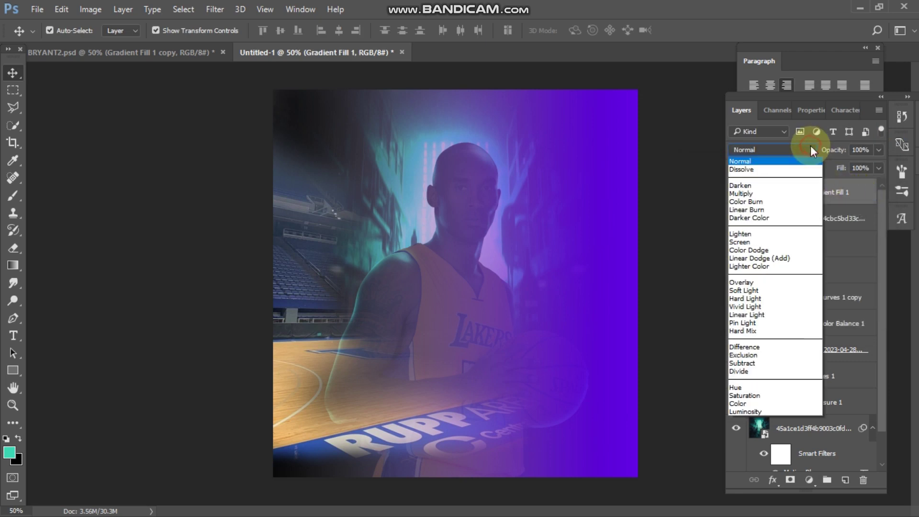
left_click(777, 406)
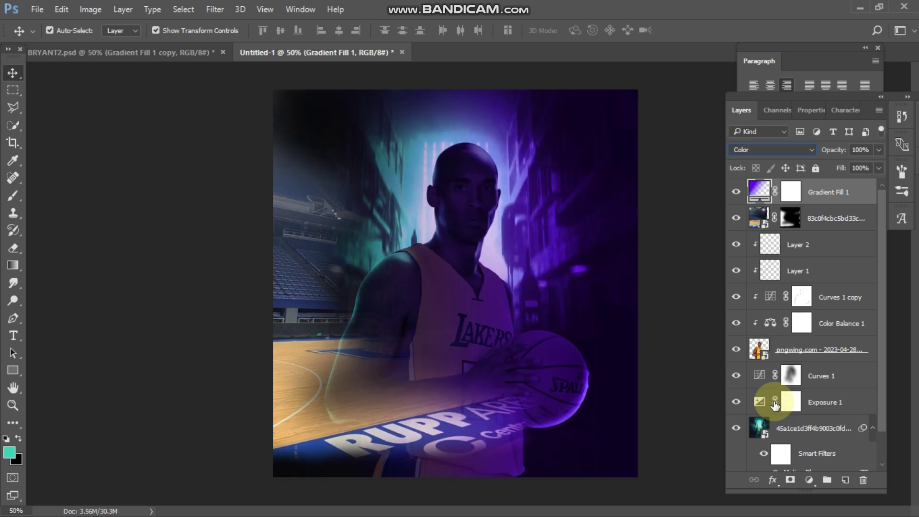
left_click(660, 219)
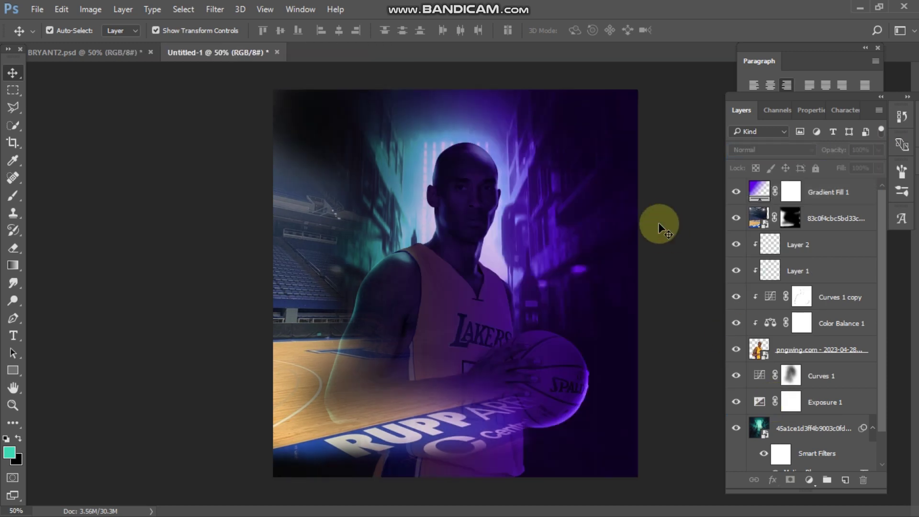
- Add a second linear Gradient fill layer on top and set its angle to 0°
left_click(812, 479)
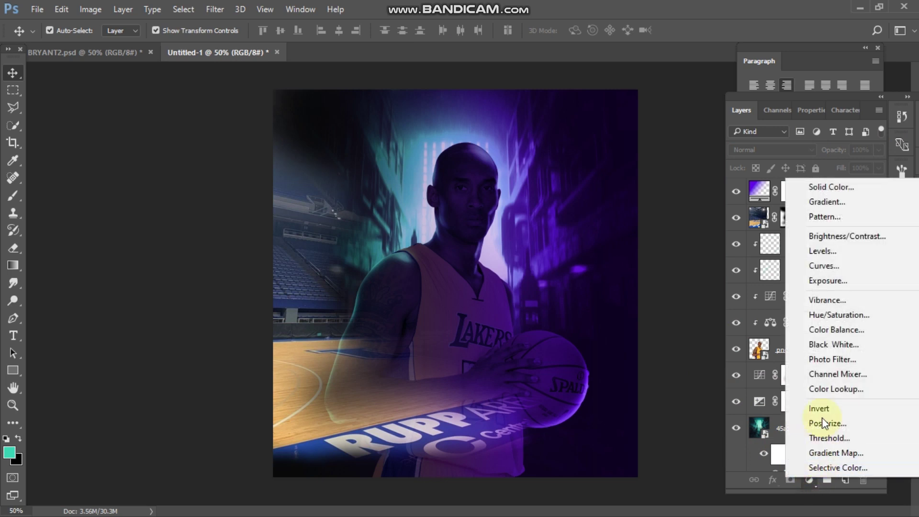
left_click(837, 201)
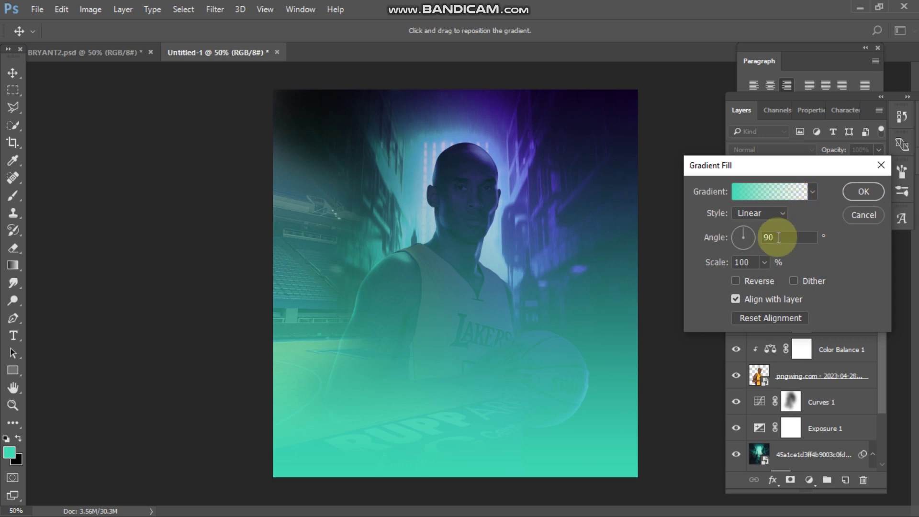
left_click(784, 238)
type("0")
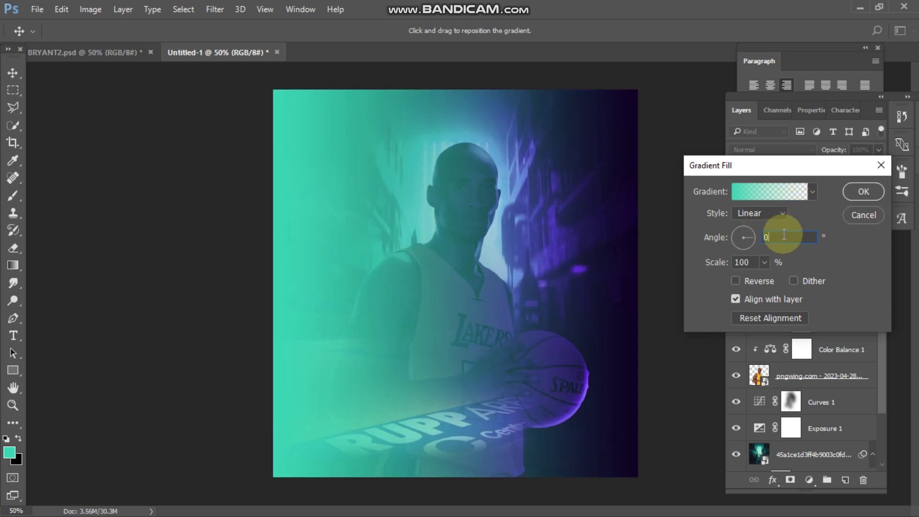
- Set the second gradient's starting colour stop to teal 3cd8b4
left_click(761, 188)
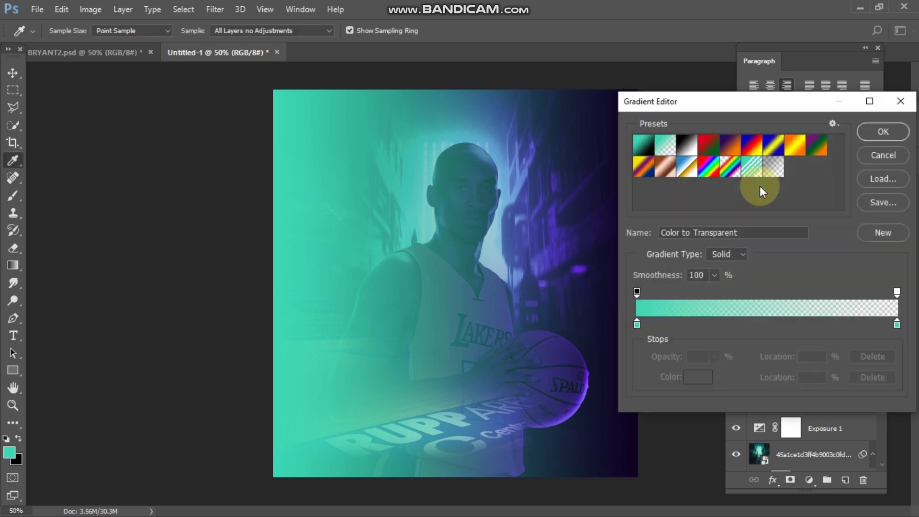
left_click(636, 324)
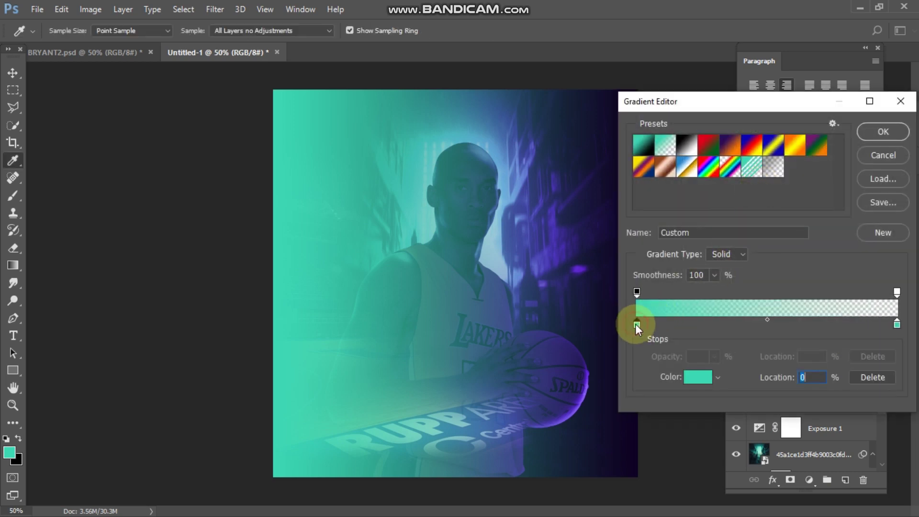
left_click(691, 381)
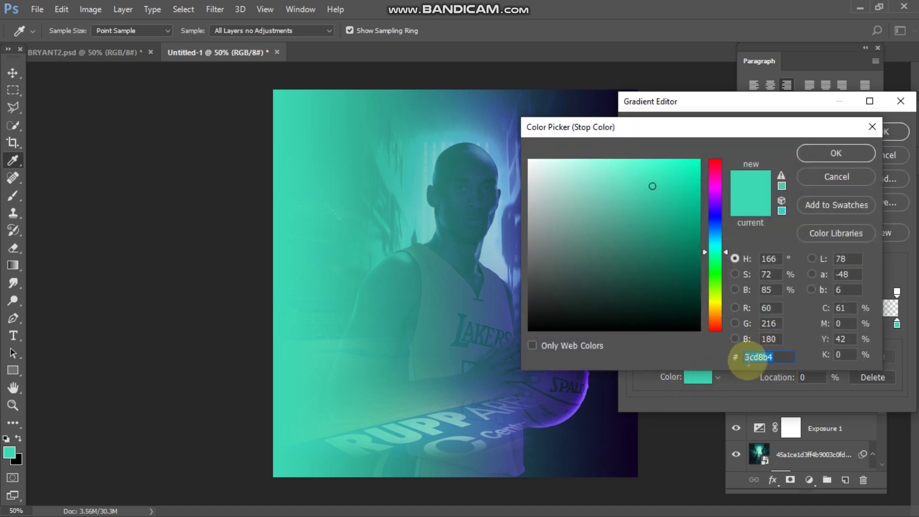
type("3")
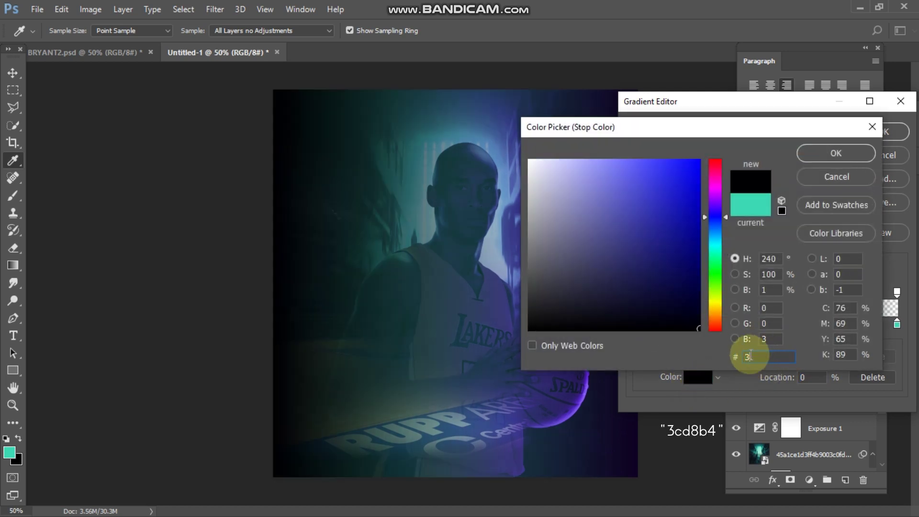
type("cd8b4")
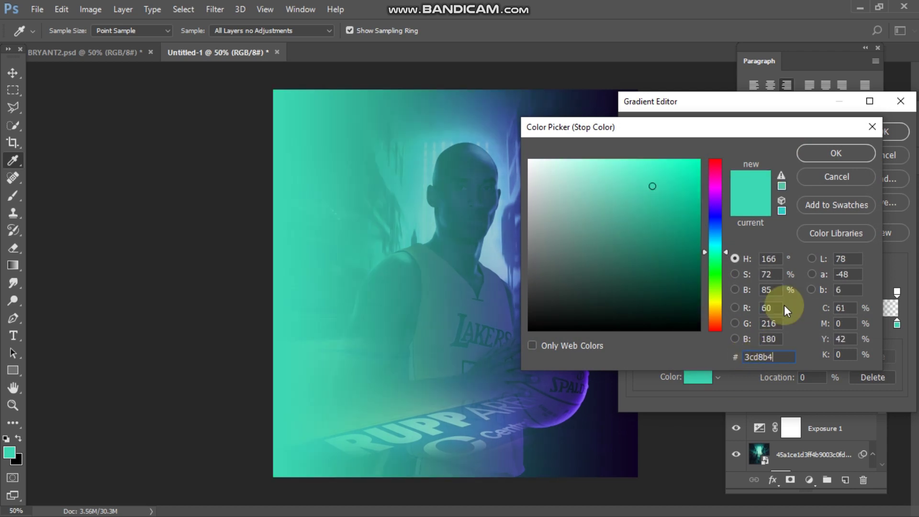
left_click(819, 155)
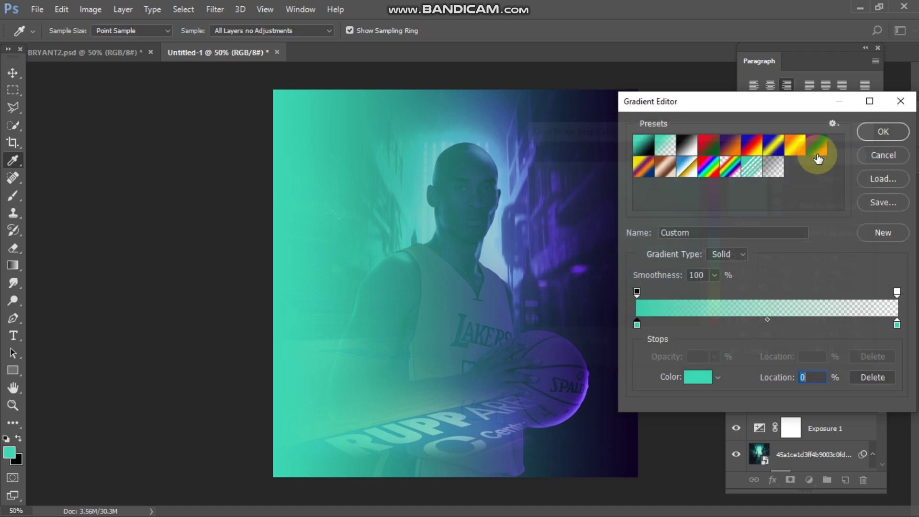
- Move the gradient's teal starting stop inward and set the ending stop's colour to white ffffff
left_click(646, 331)
left_click_drag(637, 324, 689, 321)
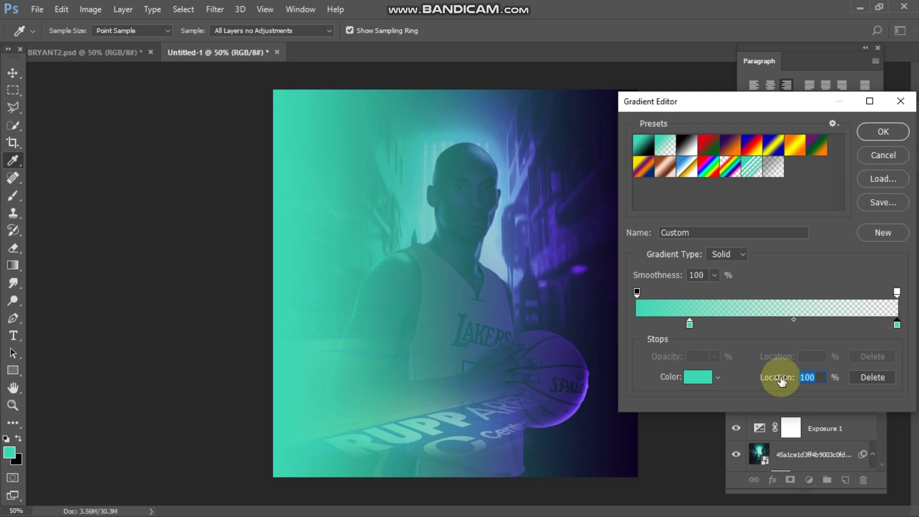
left_click(702, 376)
type("ffffff")
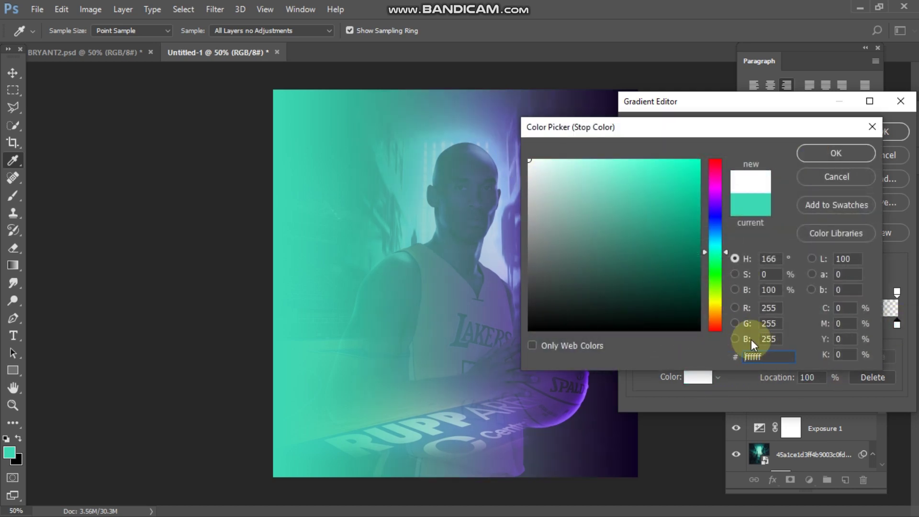
left_click(827, 153)
- Shift the teal colour stop to location 23% and apply the gradient fill
left_click(698, 323)
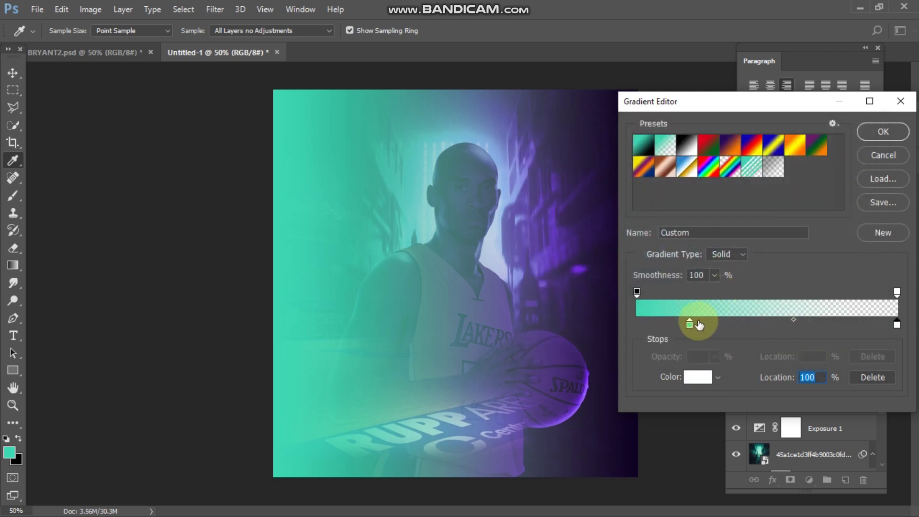
left_click_drag(692, 326, 697, 324)
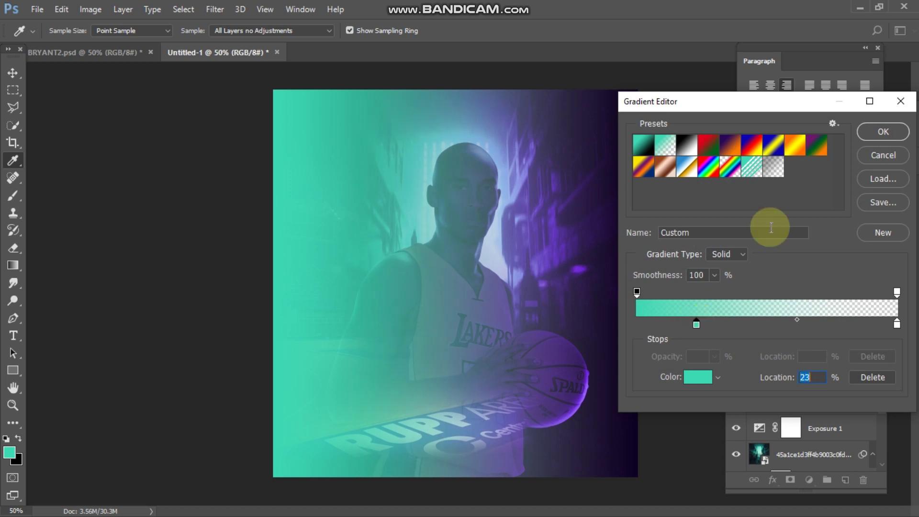
left_click(884, 133)
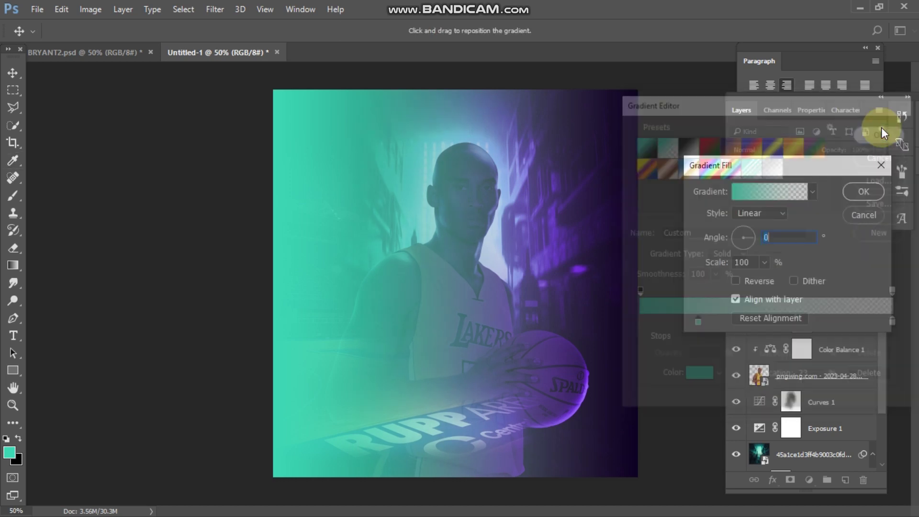
left_click(864, 191)
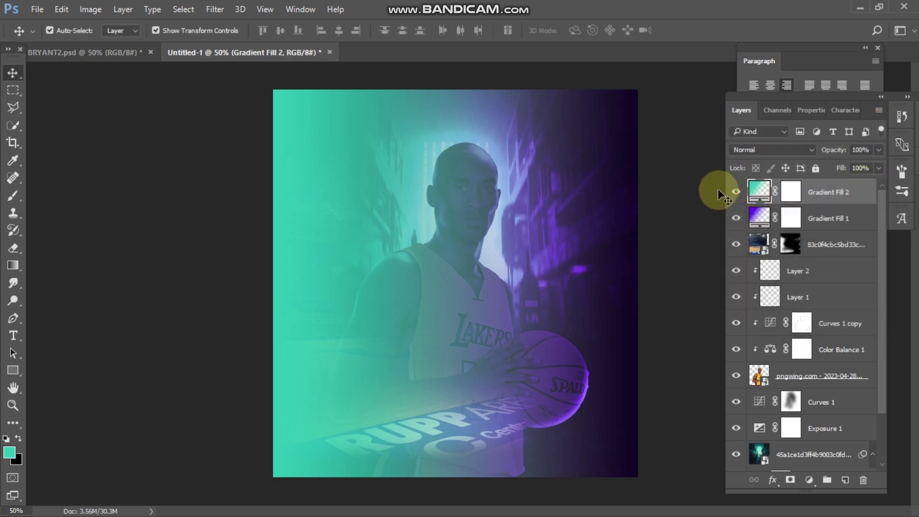
- Set the teal gradient fill layer's blend mode to Color and deselect the layer
left_click(775, 148)
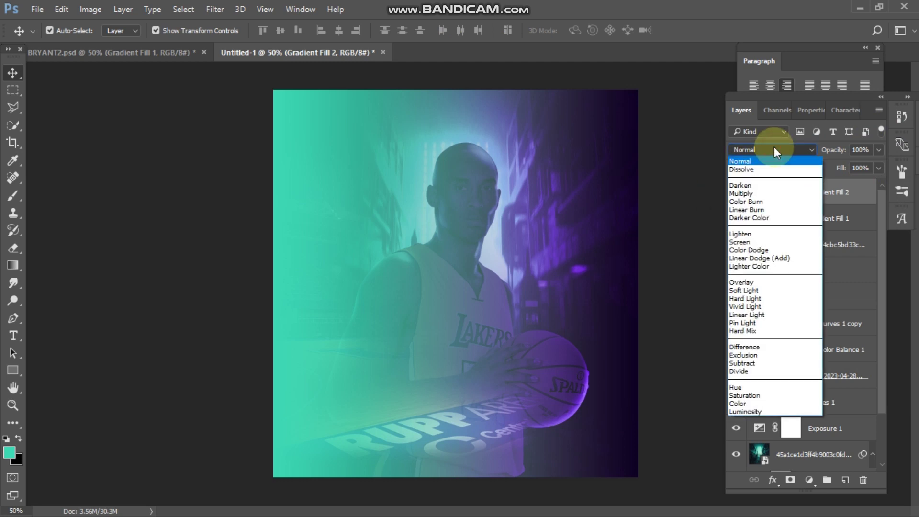
left_click(748, 404)
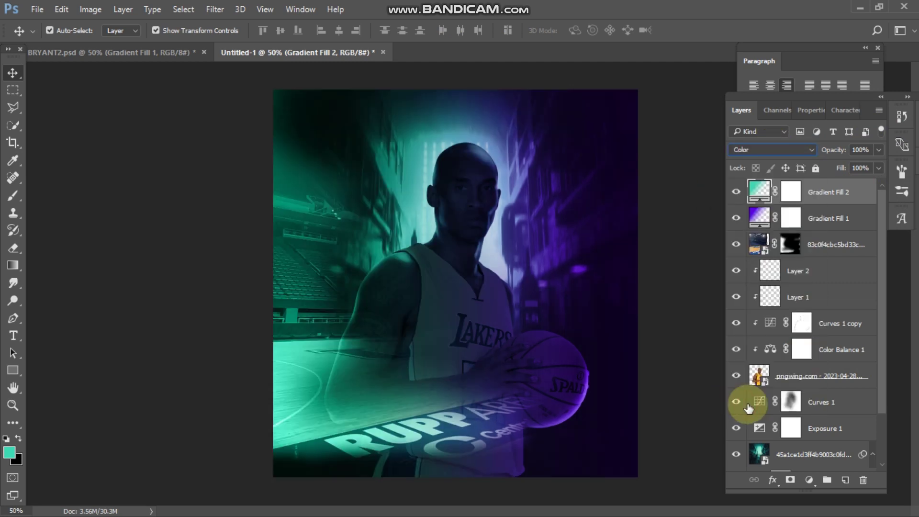
left_click(667, 279)
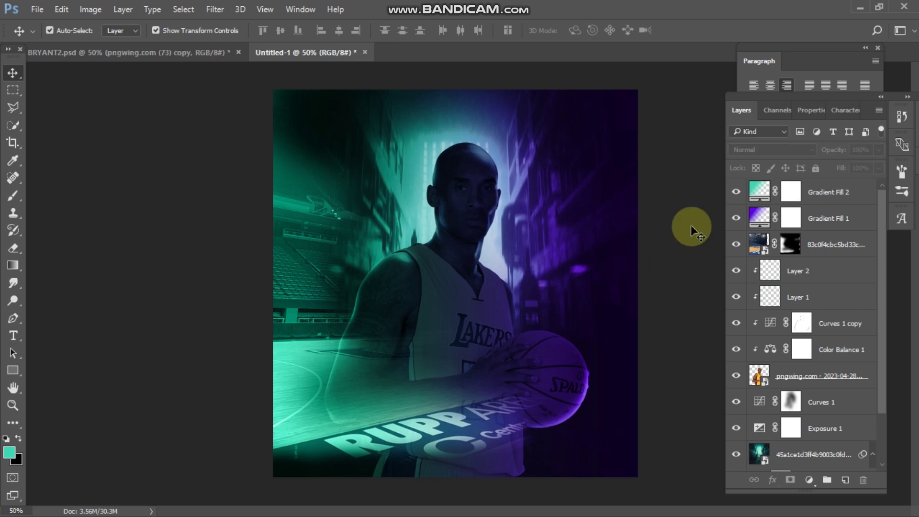
- Place the basketball hoop image pngwing.com (73) as an embedded layer directly above the Gradient Fill 1 layer
left_click(816, 219)
left_click(42, 13)
left_click(71, 259)
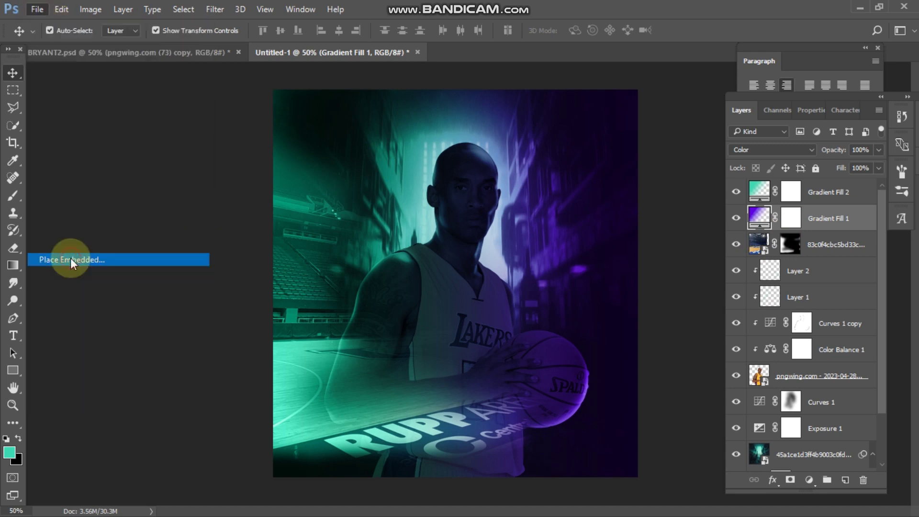
left_click(477, 199)
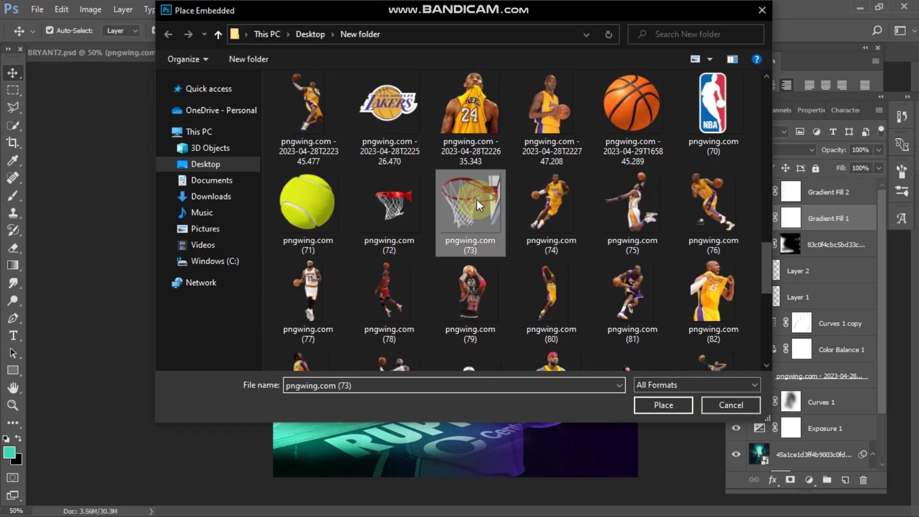
left_click(668, 408)
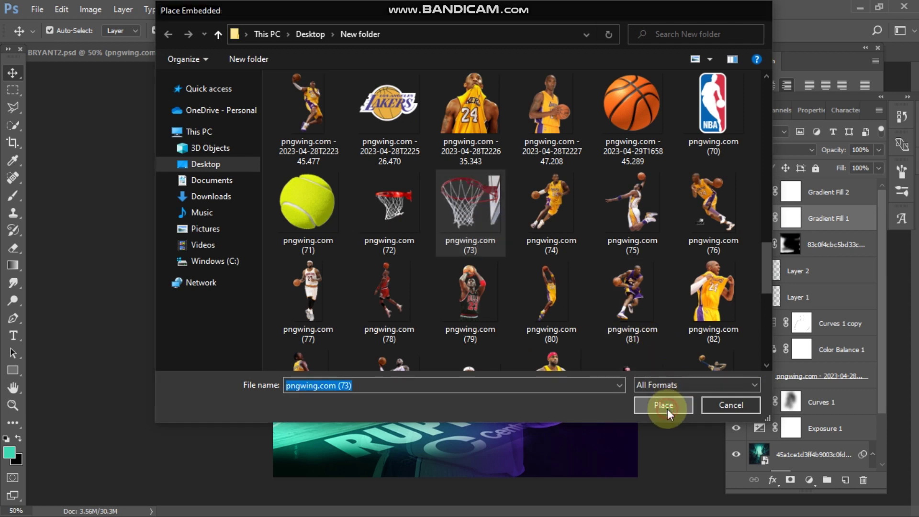
- Flip the hoop horizontally and move it to the poster's left edge
left_click_drag(494, 257, 441, 231)
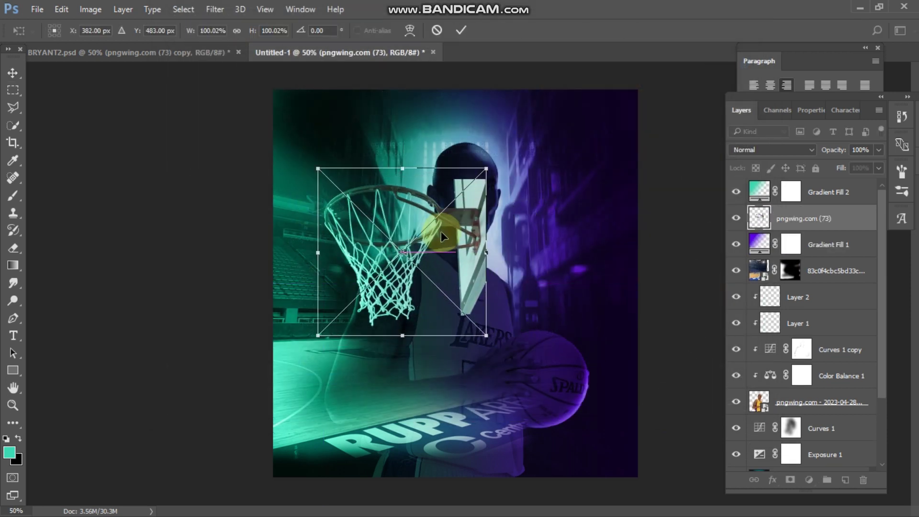
right_click(389, 221)
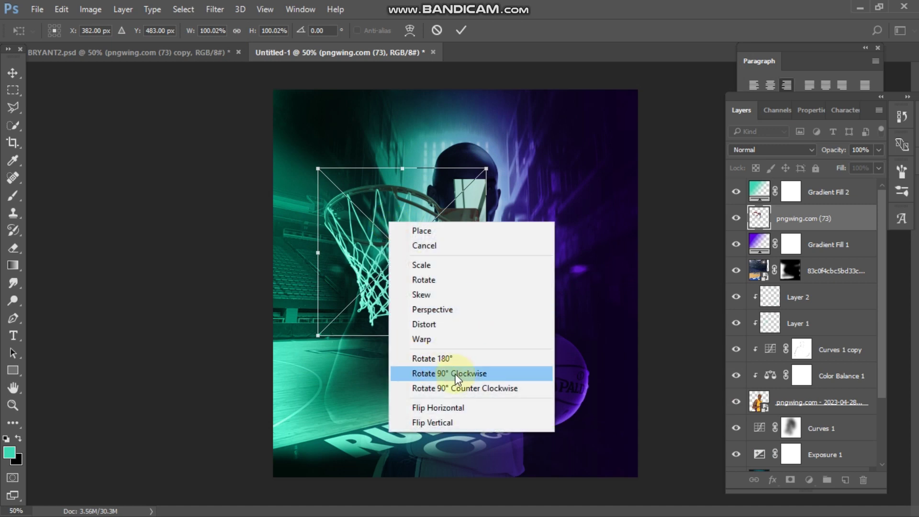
left_click(437, 408)
left_click_drag(432, 241, 341, 245)
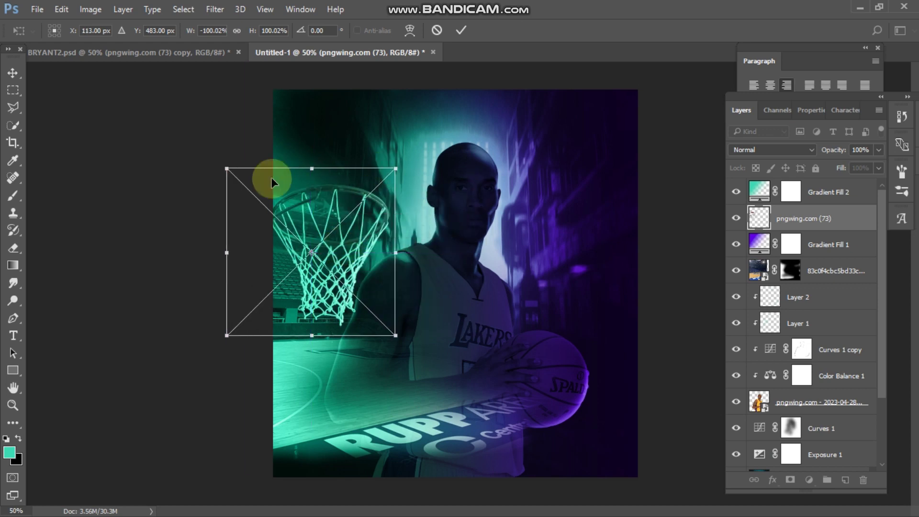
- Scale the hoop to about 68%, position it over the arena stands beside the player's shoulder and commit the placement
left_click_drag(228, 169, 276, 217)
left_click_drag(357, 259, 333, 252)
mouse_move(372, 210)
left_mouse_down()
mouse_move(354, 216)
mouse_move(366, 215)
left_mouse_up()
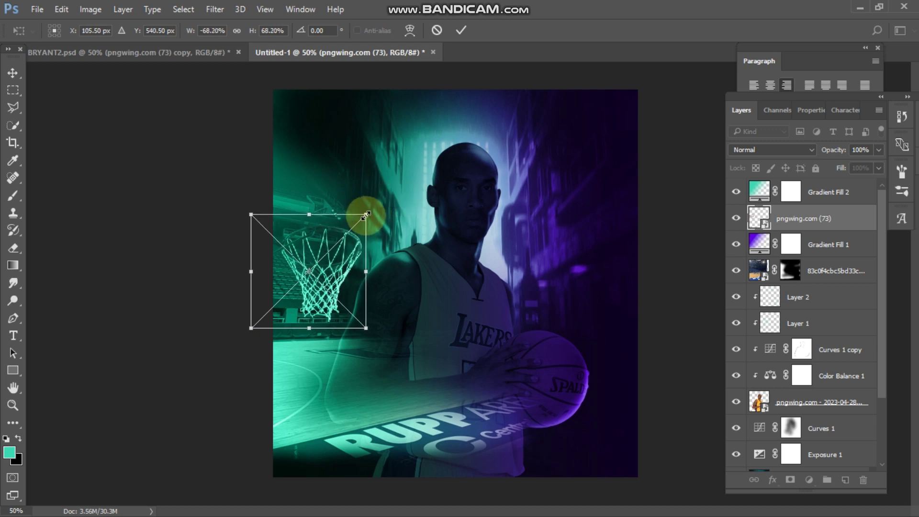
left_click_drag(332, 254, 331, 261)
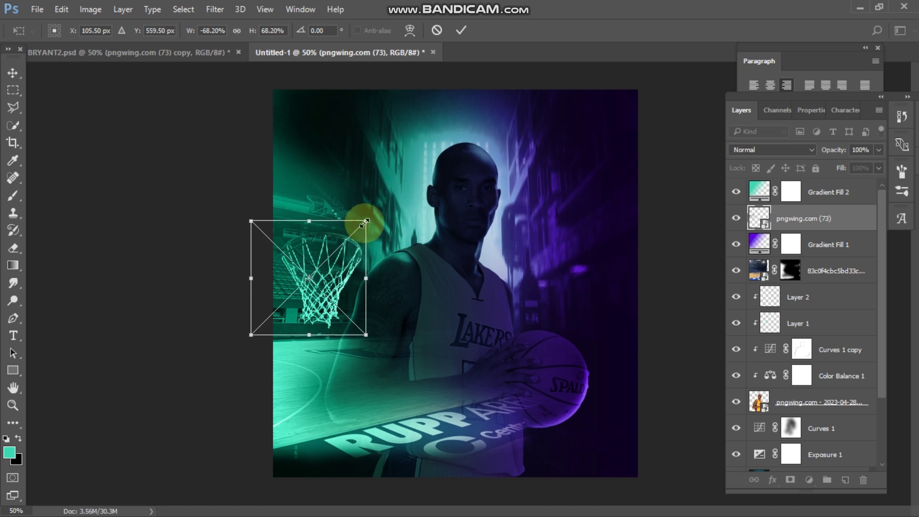
left_click(461, 30)
left_click(655, 157)
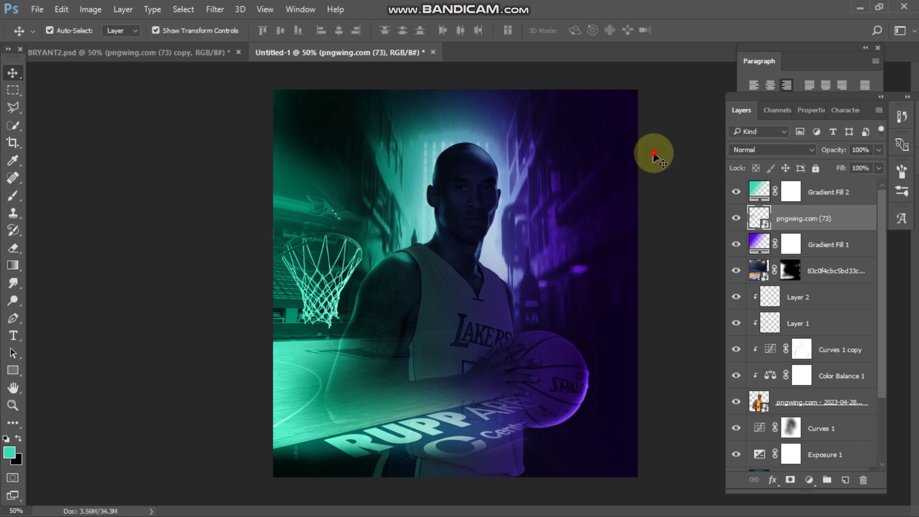
- Place the dunking player image pngwing.com (75) as an embedded layer on top of the layer stack
left_click(37, 10)
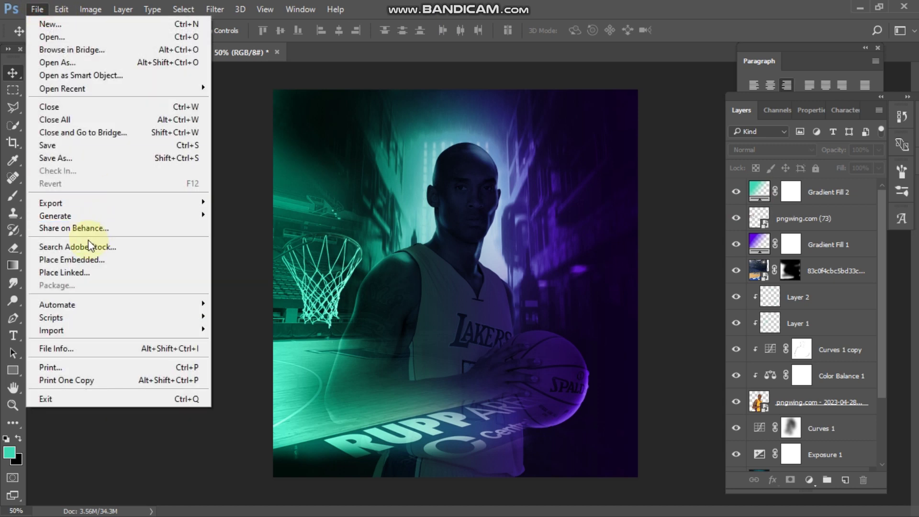
left_click(65, 259)
left_click(654, 145)
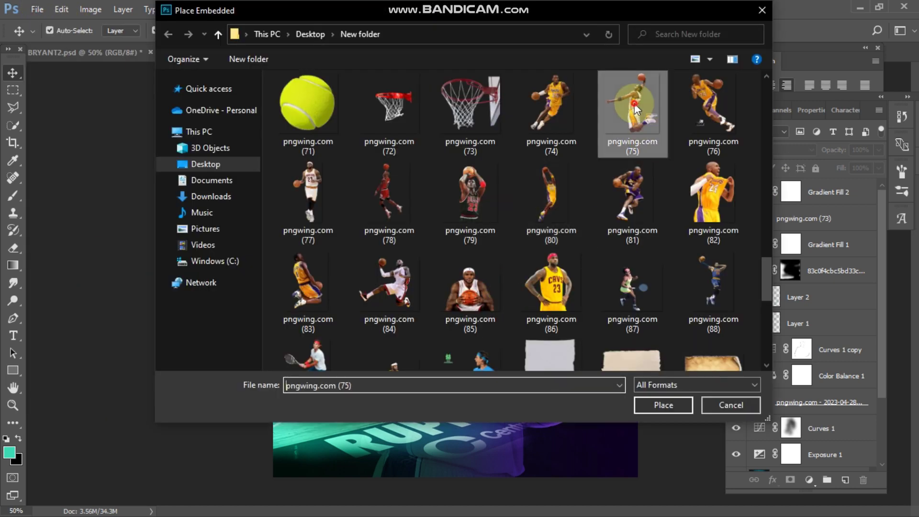
left_click(665, 402)
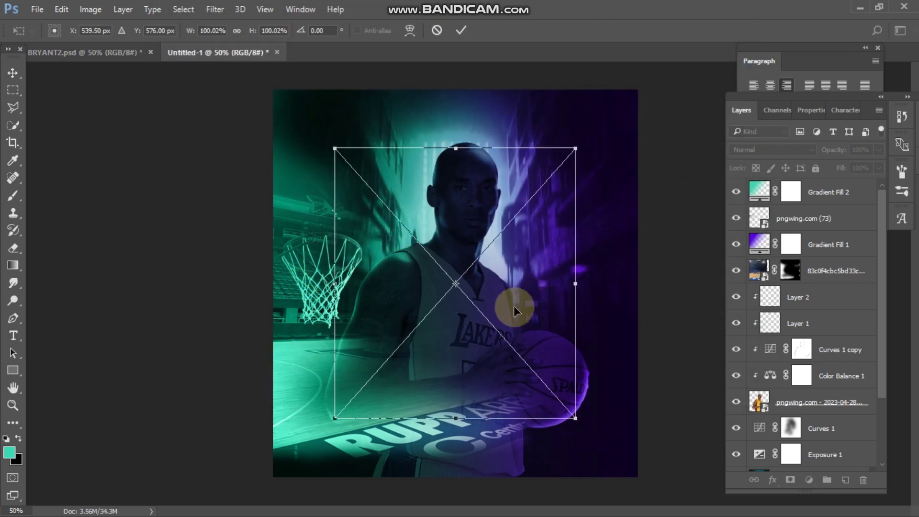
- Scale the dunking player to about 73%, position him in front of the large player's torso facing the hoop, and commit
left_click_drag(479, 239, 387, 333)
key("ctrl+minus")
left_click_drag(347, 428, 387, 383)
key("ctrl+plus")
key("ctrl+plus")
left_click_drag(459, 346, 437, 346)
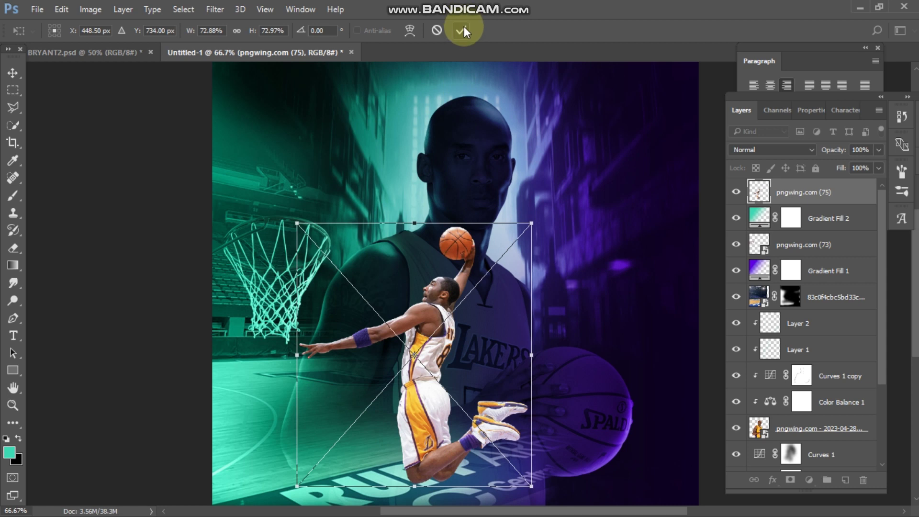
left_click(461, 30)
left_click(190, 144)
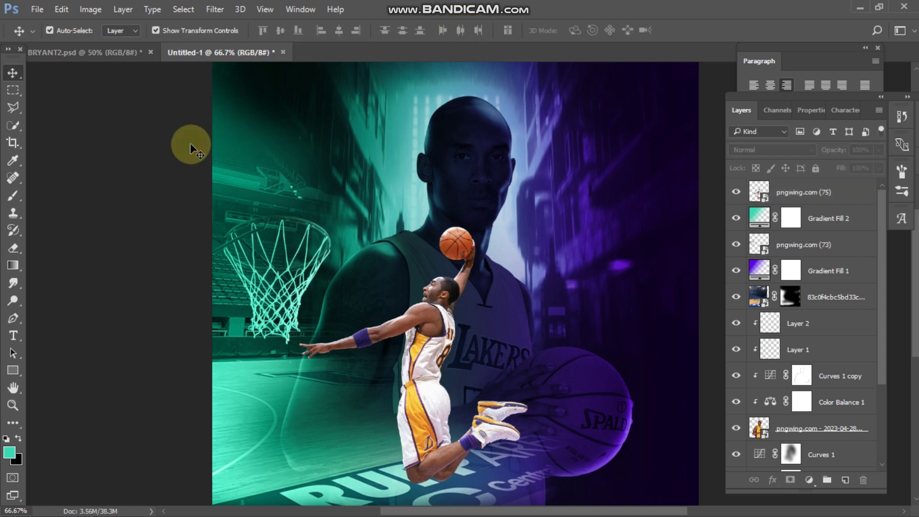
- Scale the hoop layer down to about 62.8% and commit the transform
left_click(788, 245)
key("ctrl+t")
left_click_drag(331, 344, 322, 337)
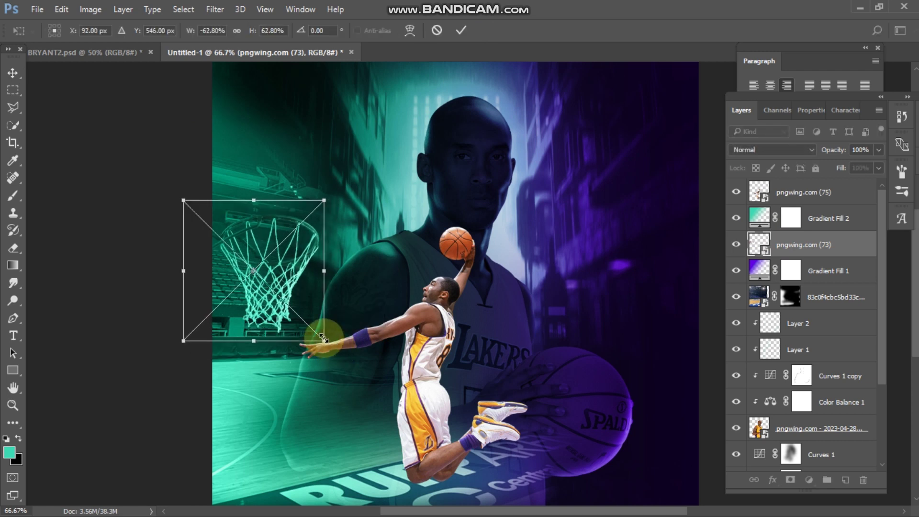
left_click(462, 30)
left_click(163, 154)
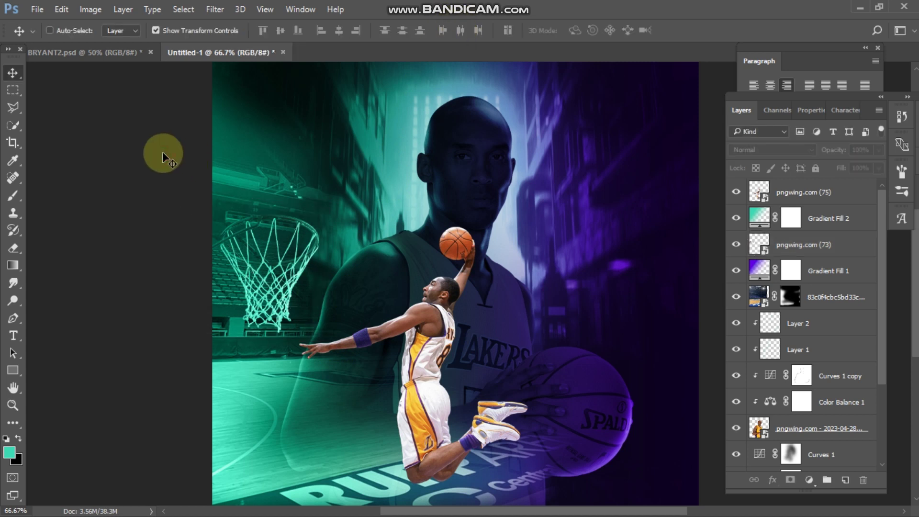
- Duplicate the Gradient Fill 1 layer and move the copy above the dunking player at the top of the layer stack
key("ctrl+minus")
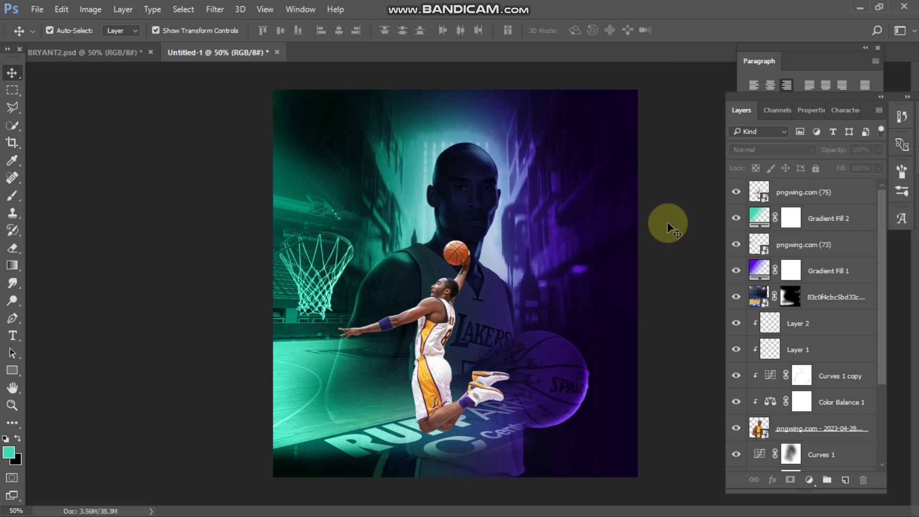
left_click(820, 276)
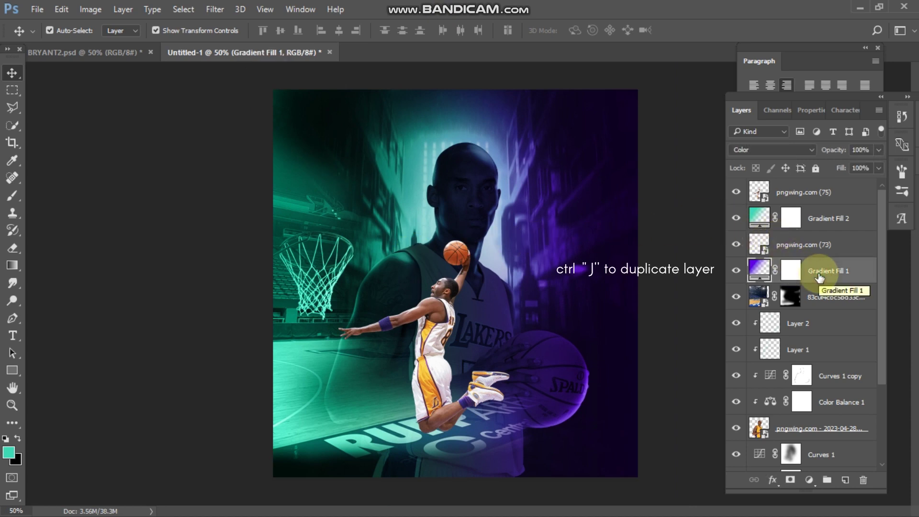
key("ctrl+j")
left_click_drag(811, 274, 811, 191)
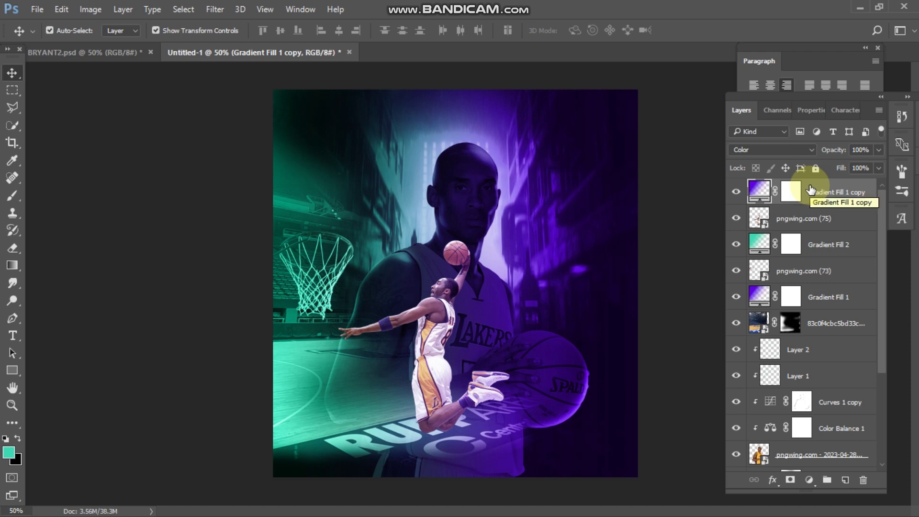
left_click(677, 217)
- Place the NBA logo image pngwing.com (70) and scale it down to a small badge near the poster's upper-left corner
left_click(37, 9)
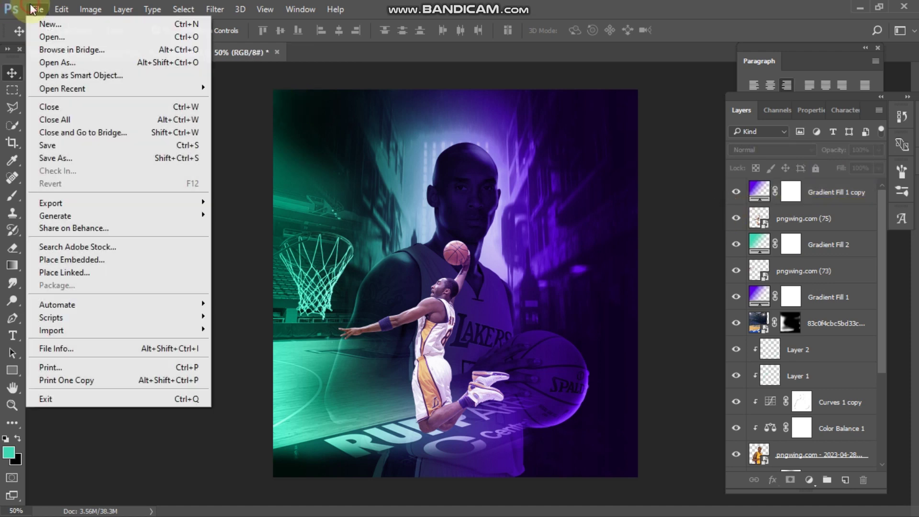
left_click(50, 259)
double_click(711, 97)
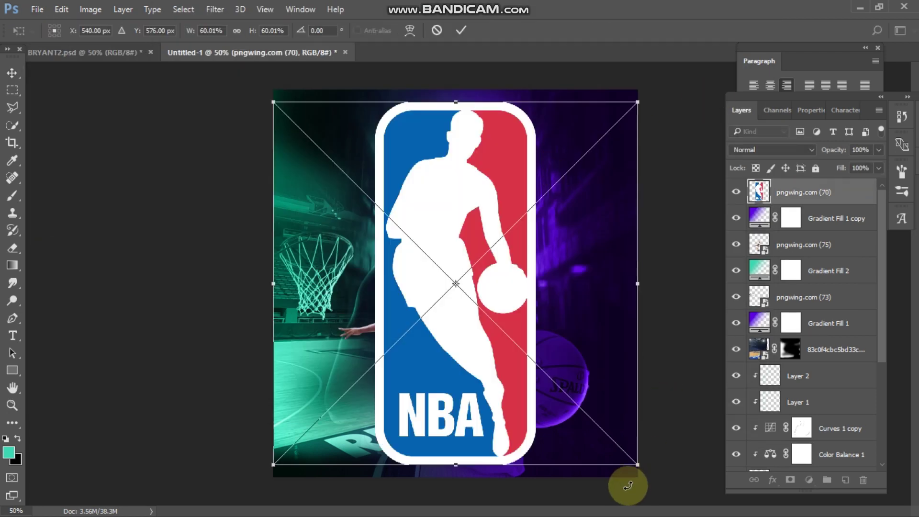
left_click_drag(635, 462, 350, 174)
left_click(466, 32)
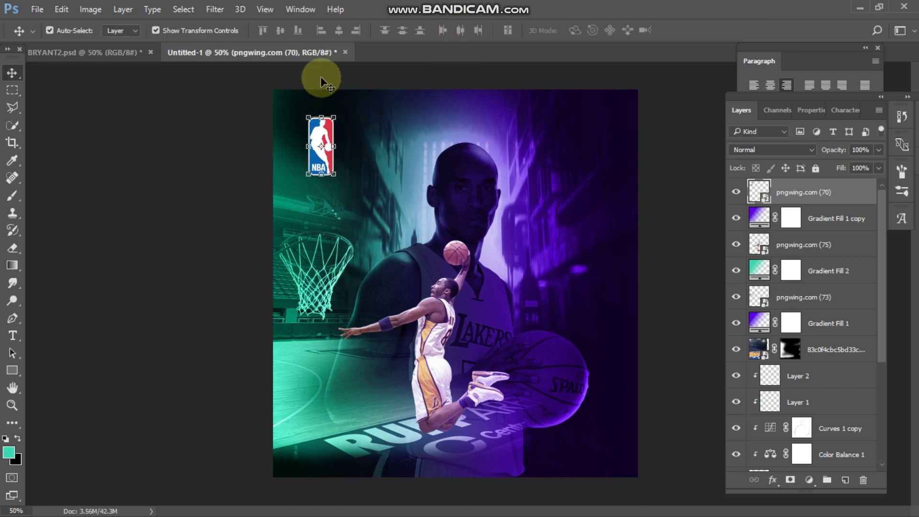
- Apply a Path Blur to the NBA logo with 185% speed and 100% taper
left_click(218, 10)
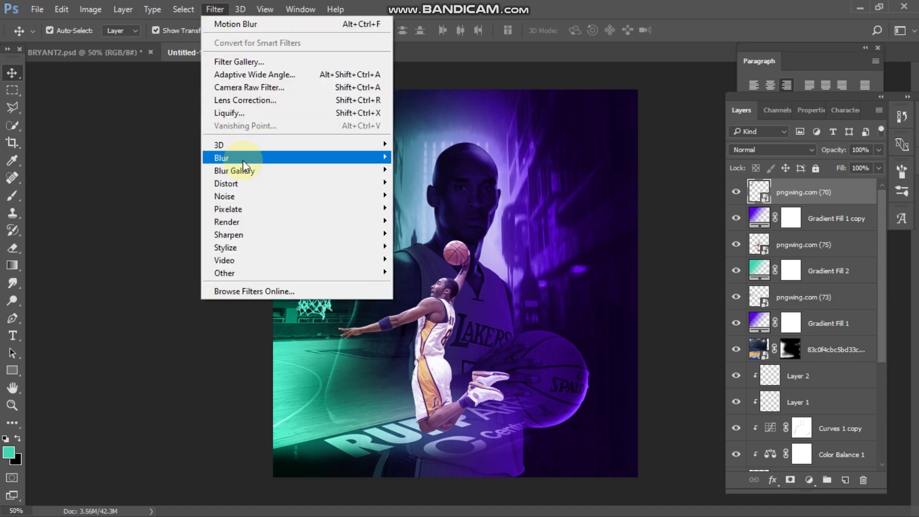
mouse_move(262, 174)
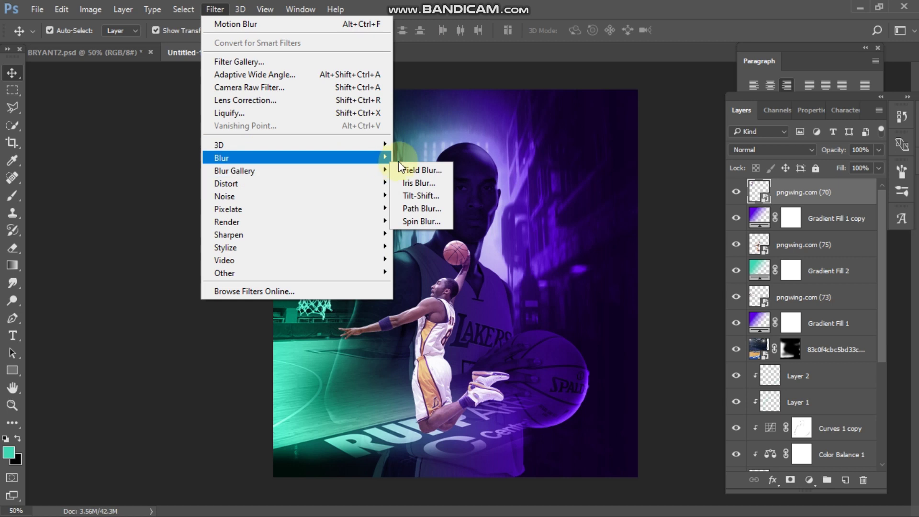
mouse_move(335, 171)
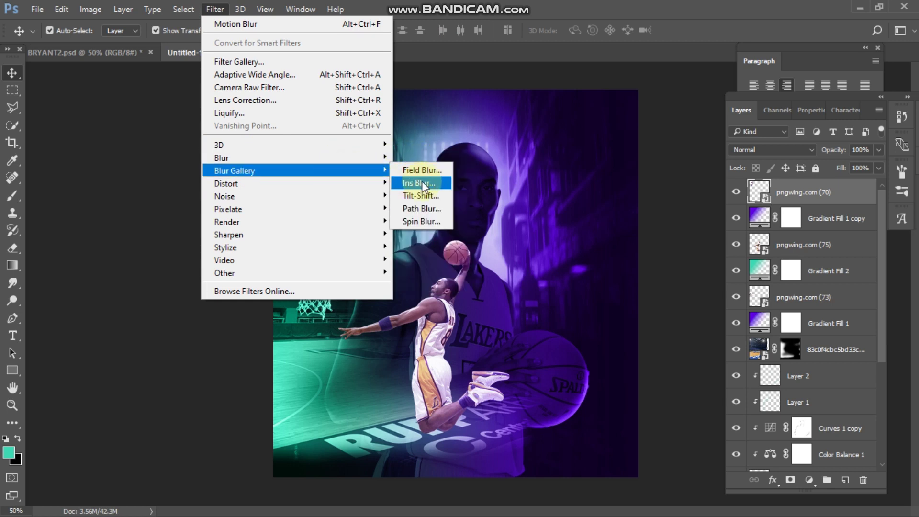
left_click(424, 208)
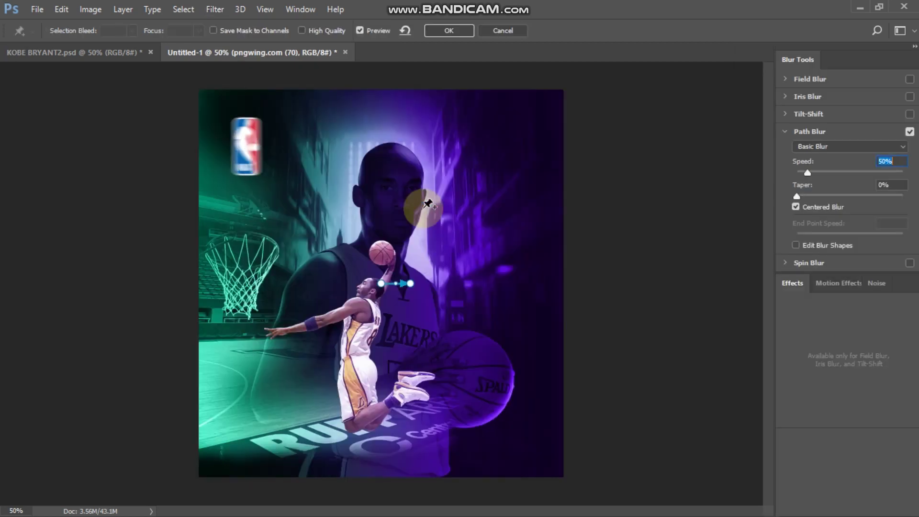
left_click_drag(807, 173, 903, 196)
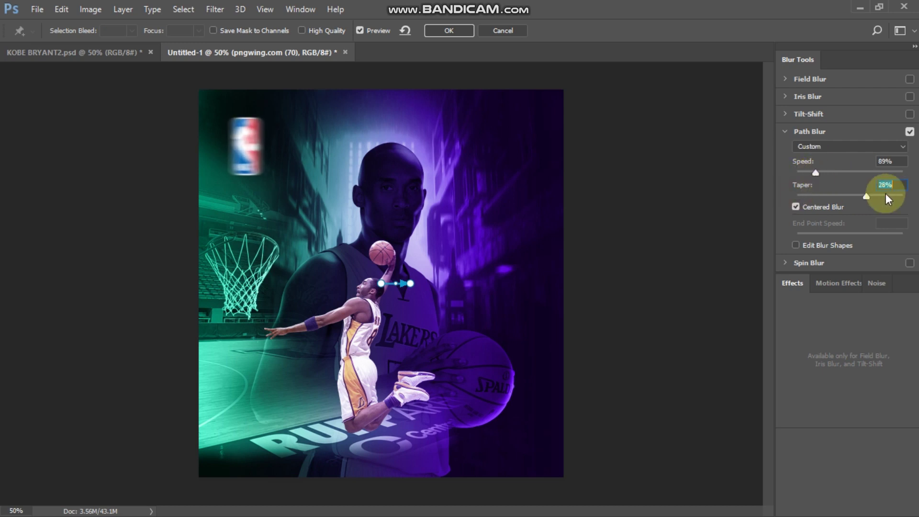
left_click_drag(816, 173, 837, 172)
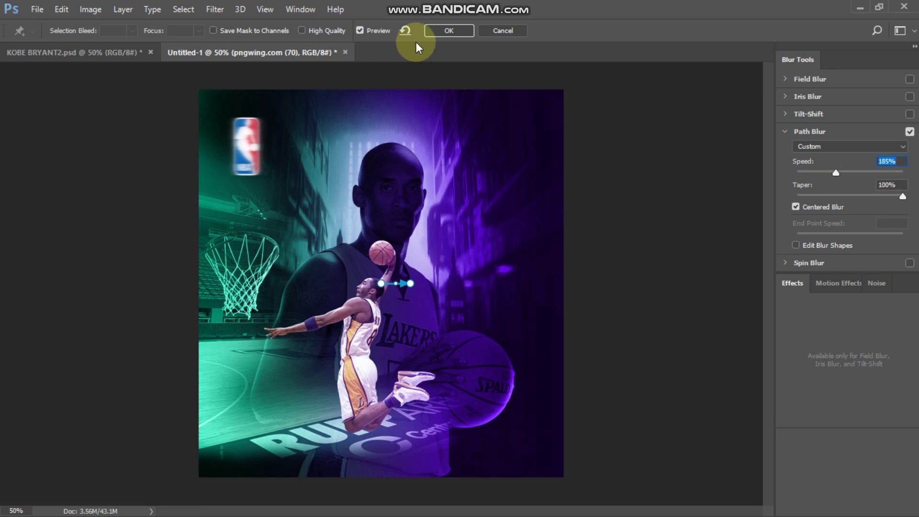
left_click(445, 30)
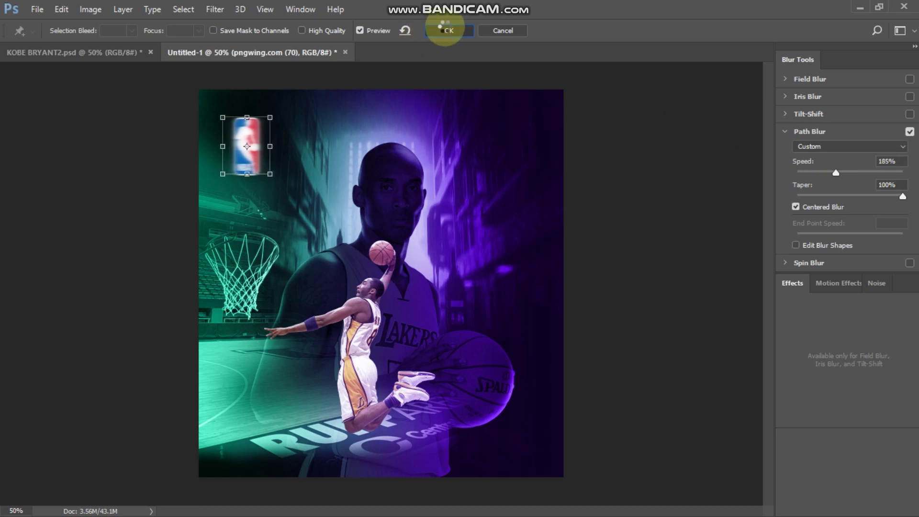
left_click(662, 175)
- Duplicate the Gradient Fill 2 layer, move the copy above the NBA logo at the top of the stack, and compare its effect
left_click(829, 311)
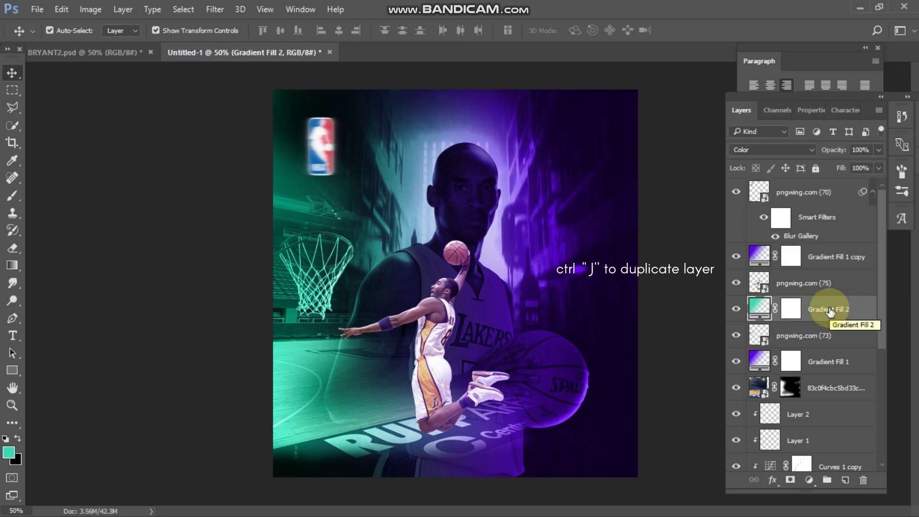
key("ctrl+j")
left_click_drag(821, 313, 816, 189)
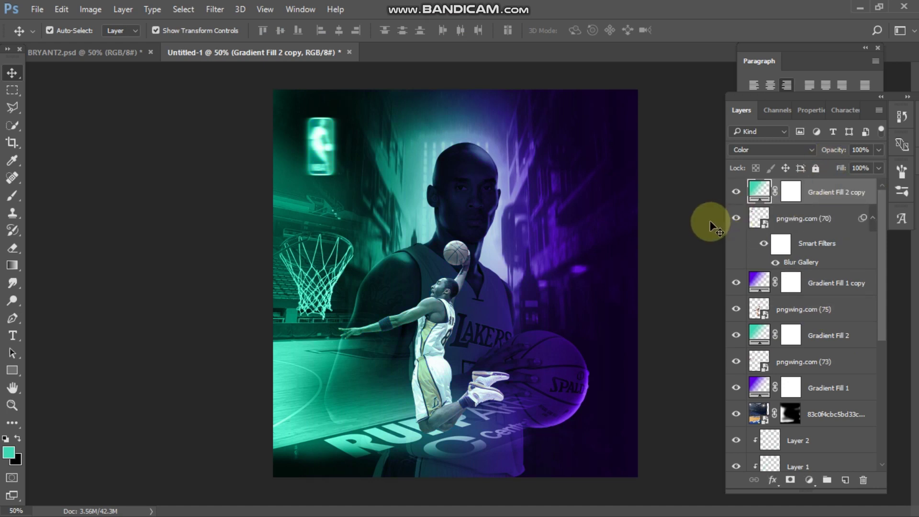
left_click(737, 192)
left_click(738, 192)
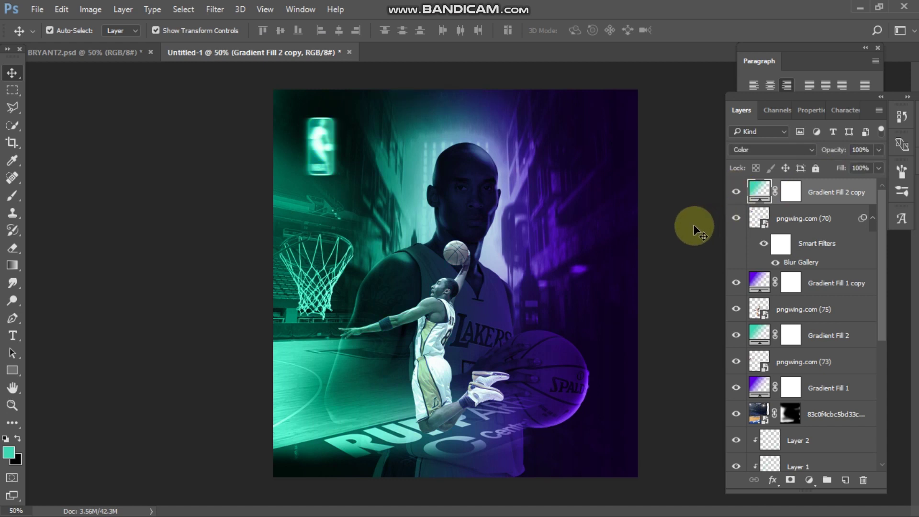
left_click(178, 280)
- Add the text KOBE in teal Dreamwalker at 72 pt and place it beside the large player's chin
left_click(12, 336)
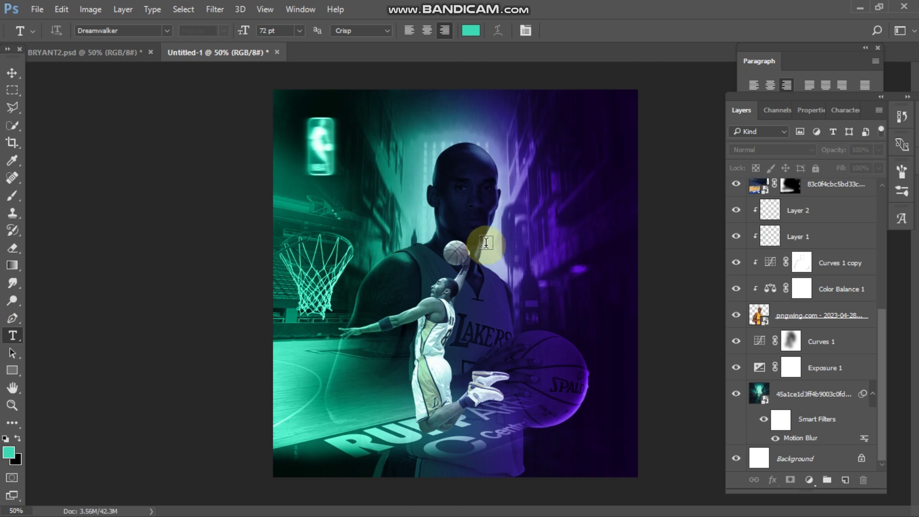
left_click(510, 246)
type("KOBE")
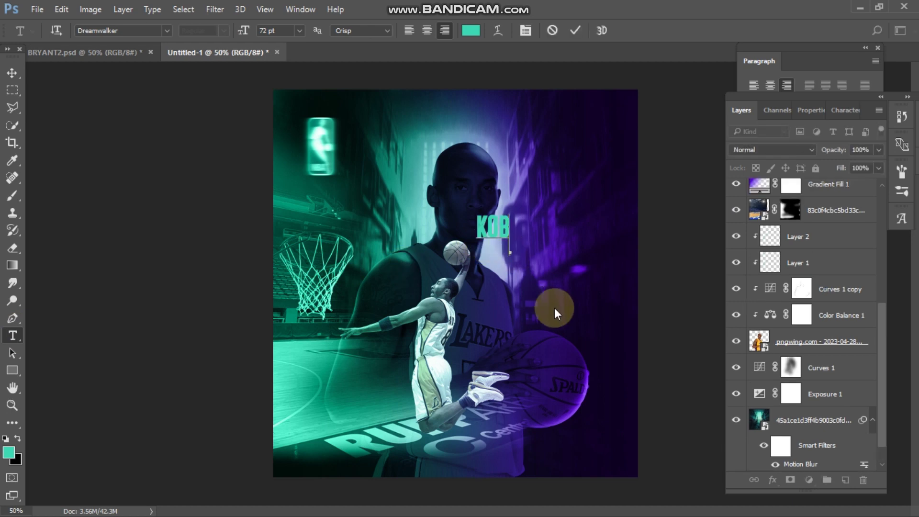
left_click(12, 73)
left_click_drag(501, 228, 543, 220)
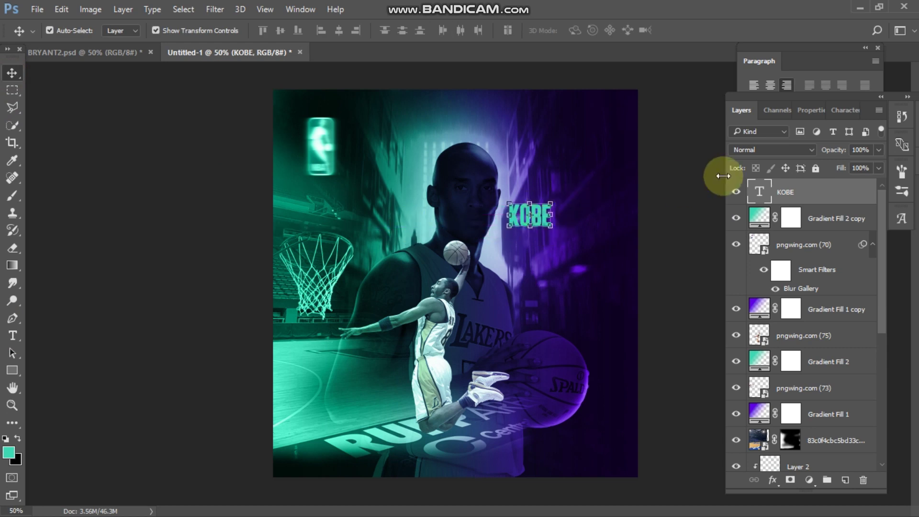
- Keep the KOBE text's teal colour and set its font size to 198 pt
left_click(809, 110)
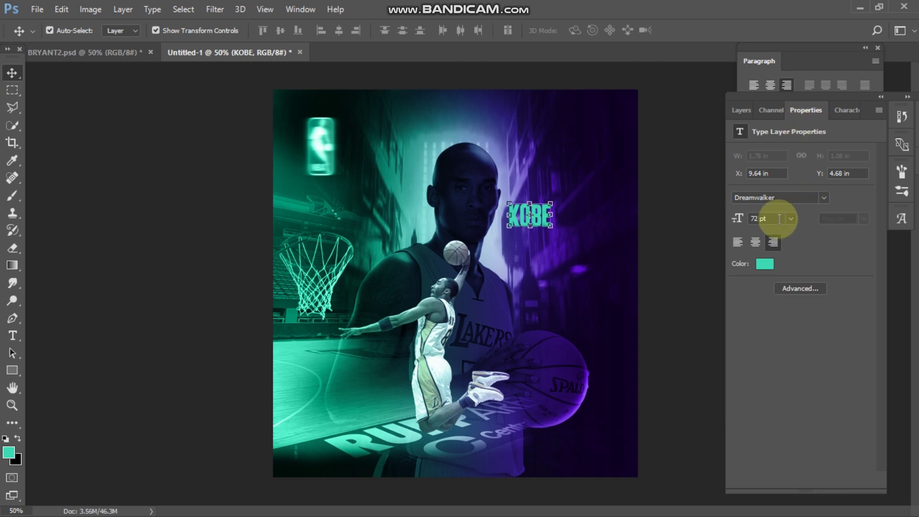
left_click(765, 264)
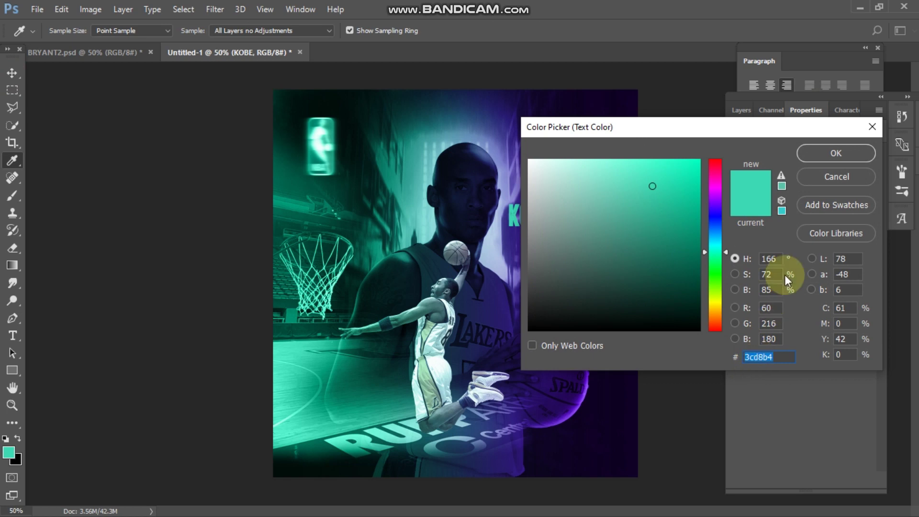
left_click(832, 152)
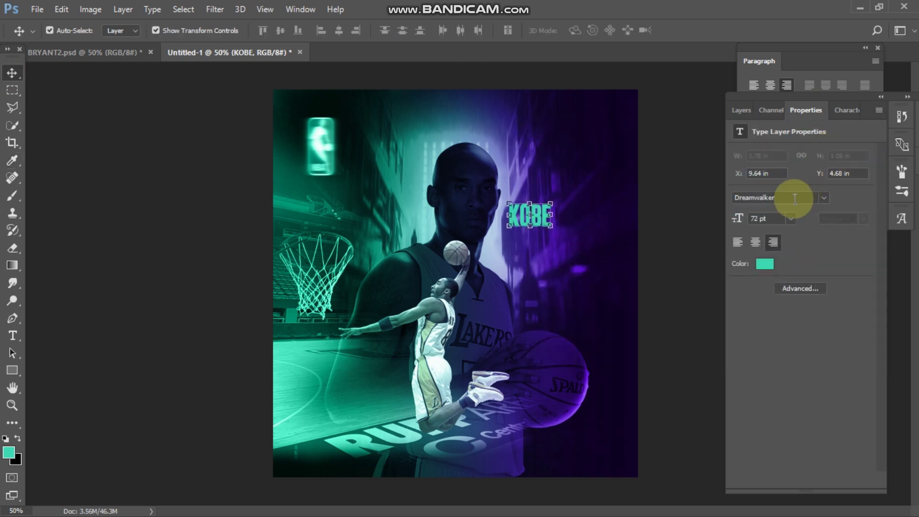
left_click(791, 219)
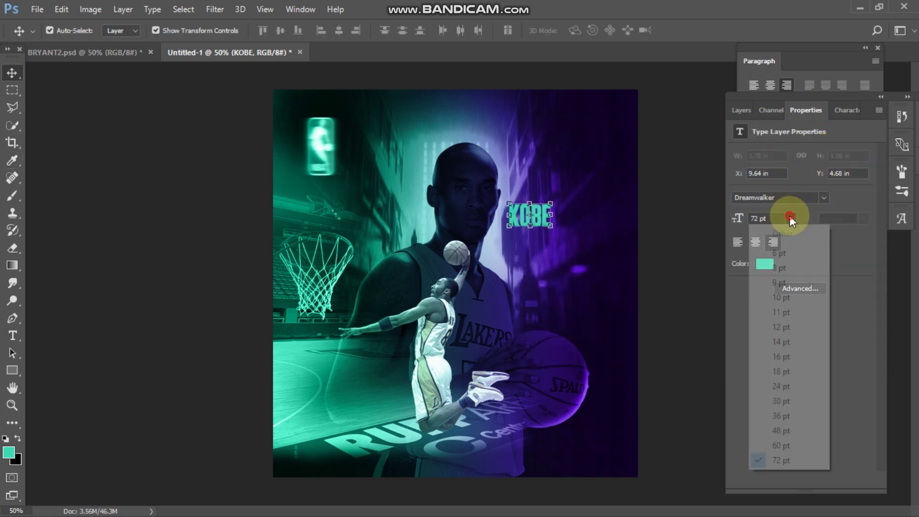
left_click(789, 215)
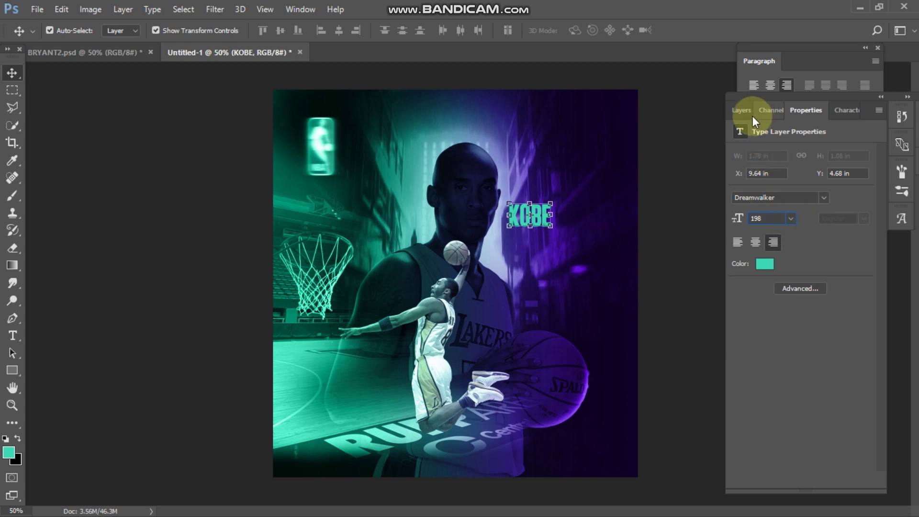
key("Return")
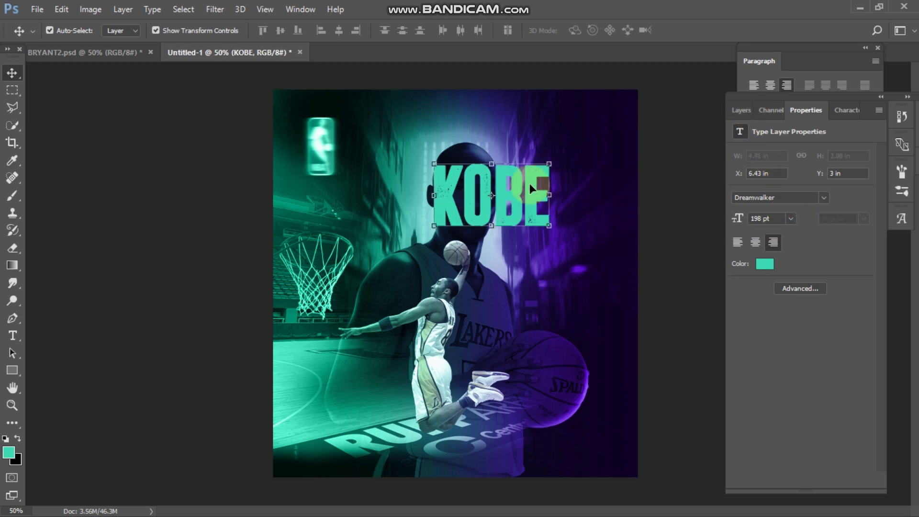
- Position the KOBE text beside the large player's face near the poster's right edge, at about X 9.46 in, Y 4.37 in
left_click_drag(509, 190, 578, 224)
key("Right")
key("Right")
key("Right")
key("Right")
key("Right")
key("Right")
key("Down")
key("Down")
key("ctrl+plus")
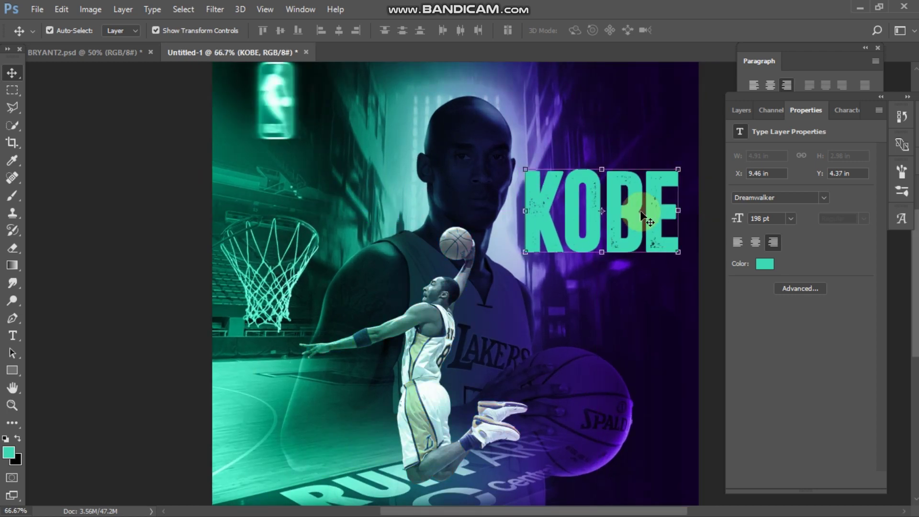
left_click(705, 232)
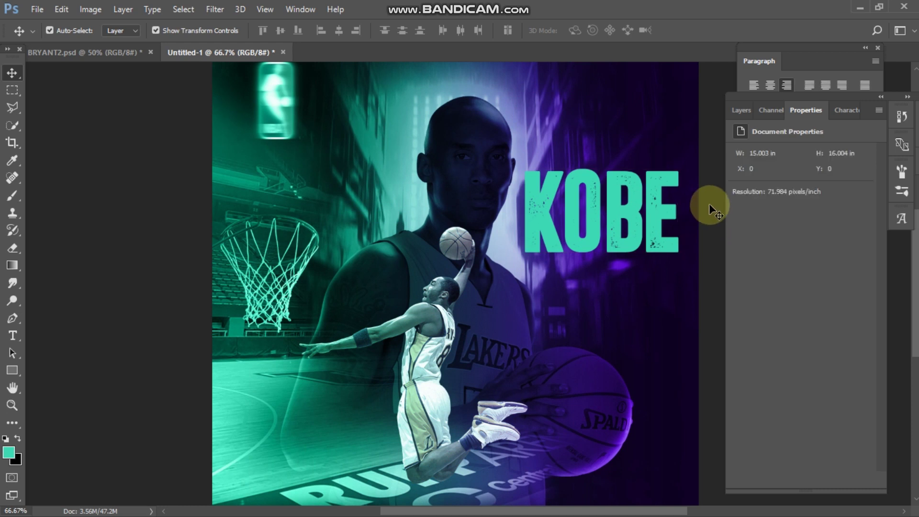
- Move the KOBE layer beneath the large player's layer, just above Curves 1, and lower its opacity to 69%
left_click(738, 110)
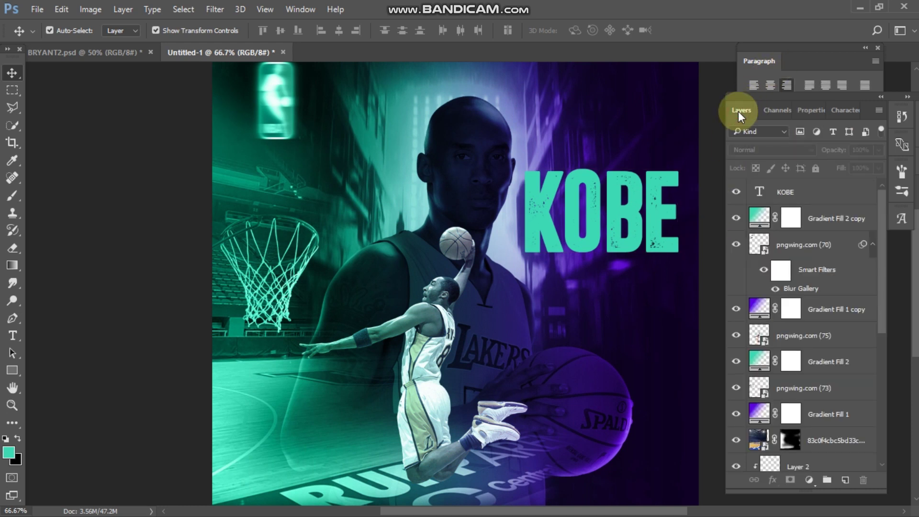
left_click(804, 198)
left_click_drag(803, 191, 814, 359)
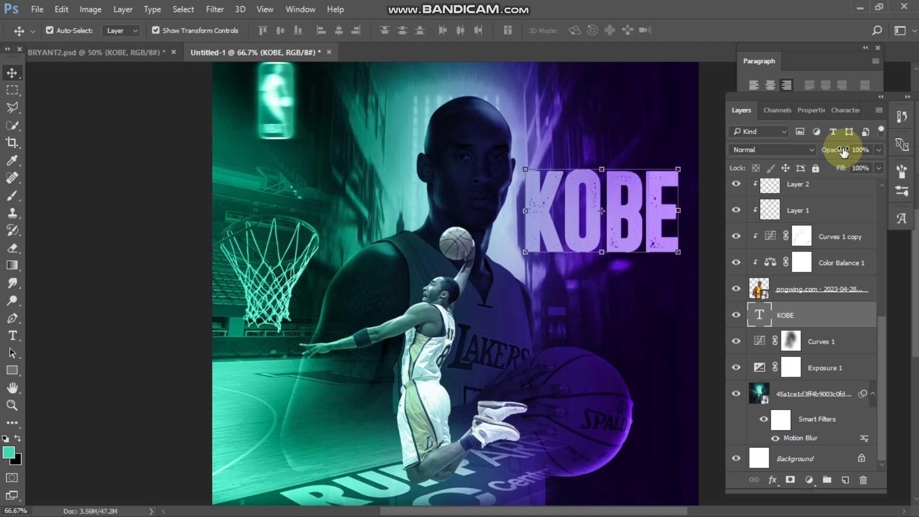
left_click_drag(833, 150, 814, 155)
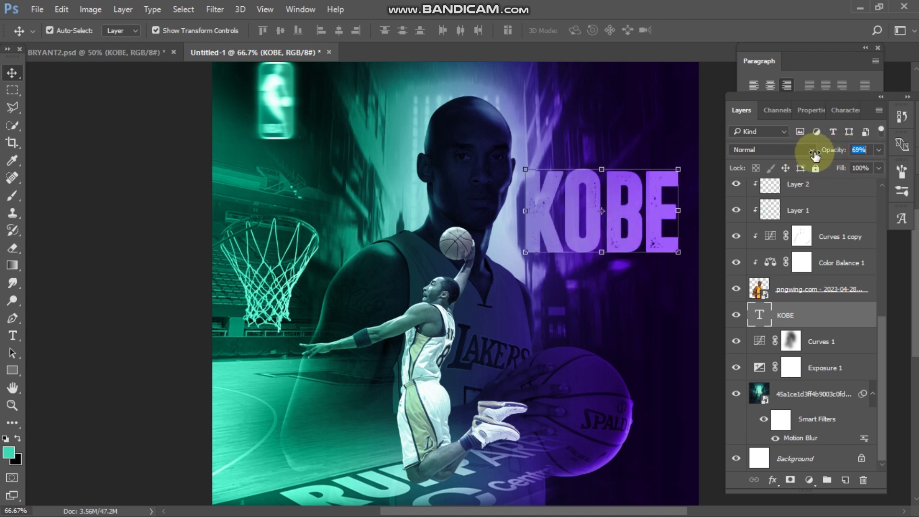
left_click(713, 183)
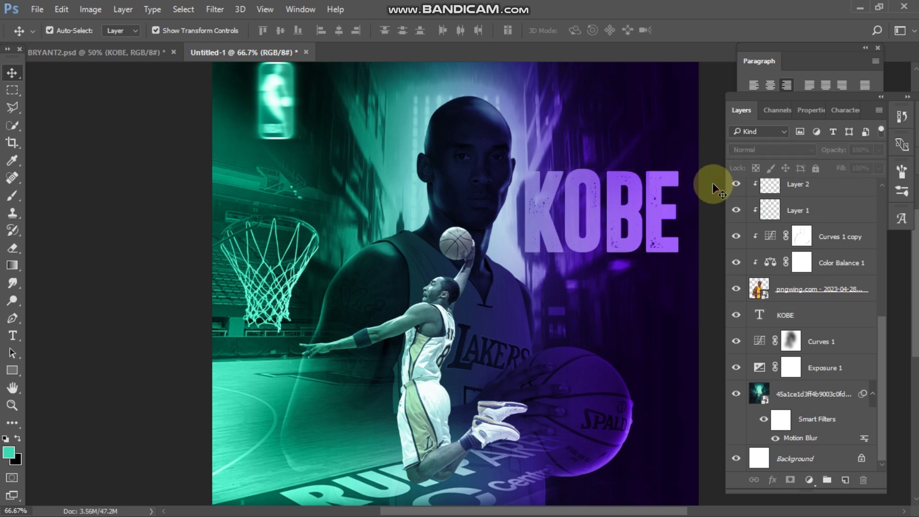
key("ctrl+minus")
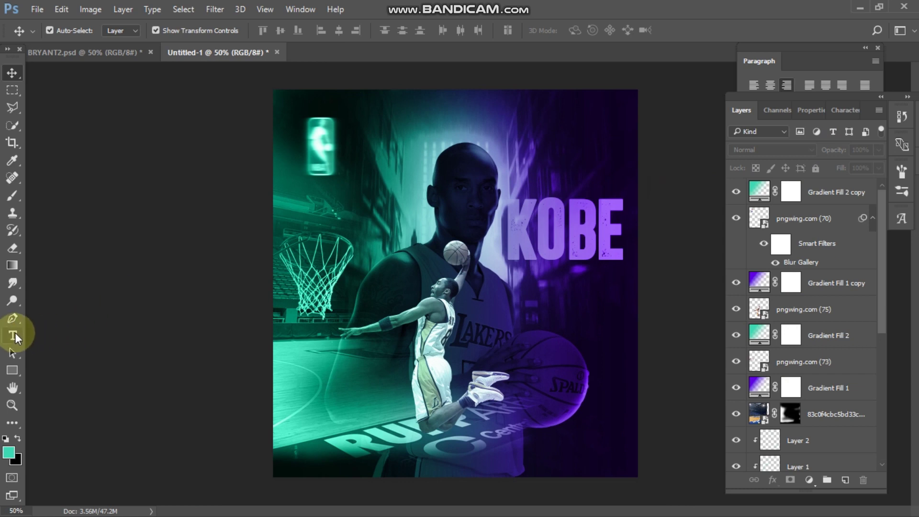
- Add the text BRYANT in teal Boldstrom at 72 pt and place it under KOBE, aligned with its right edge
left_click(12, 337)
left_click(515, 276)
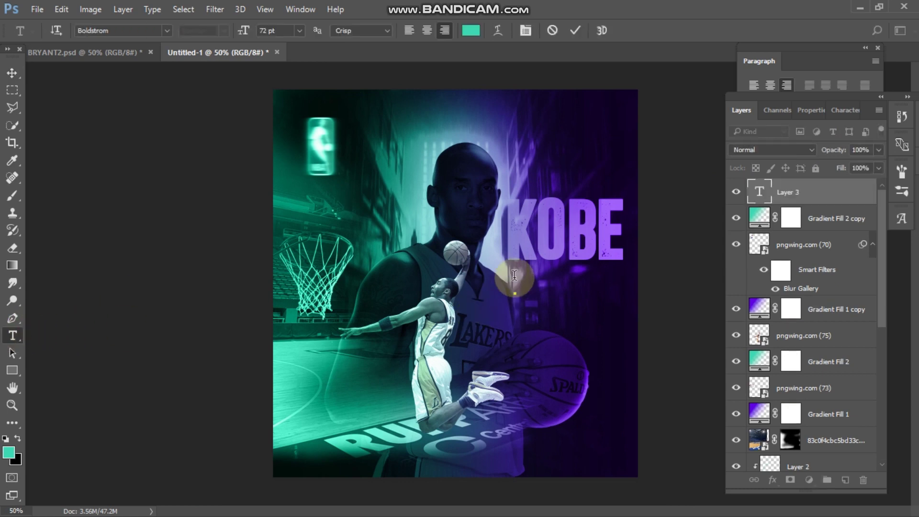
type("BRY")
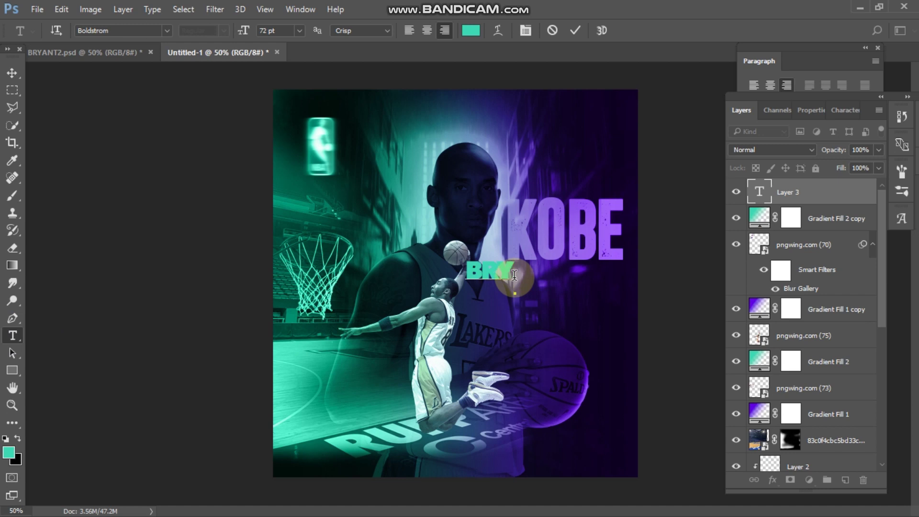
type("ANT")
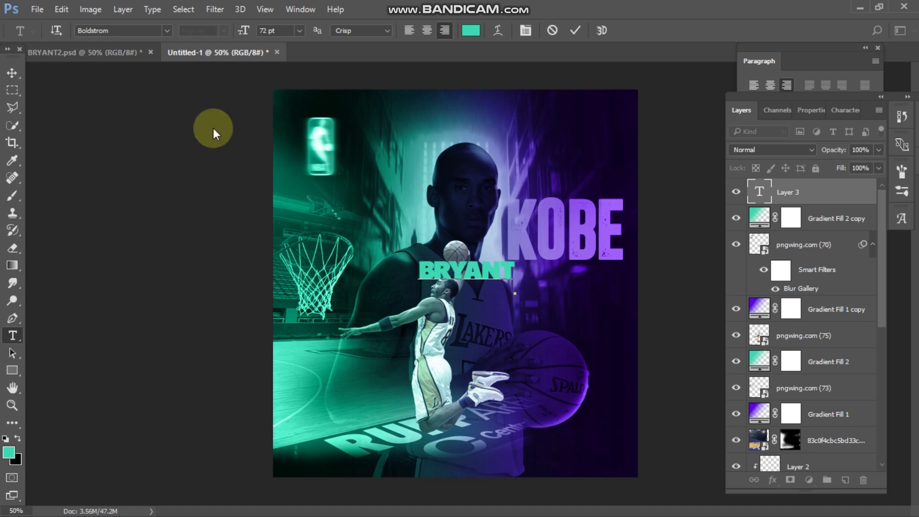
left_click(12, 73)
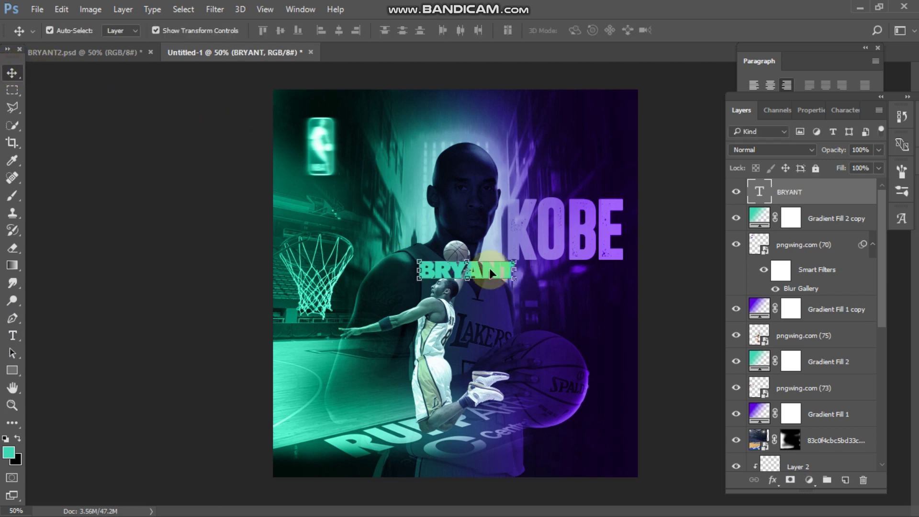
left_click_drag(492, 268, 601, 276)
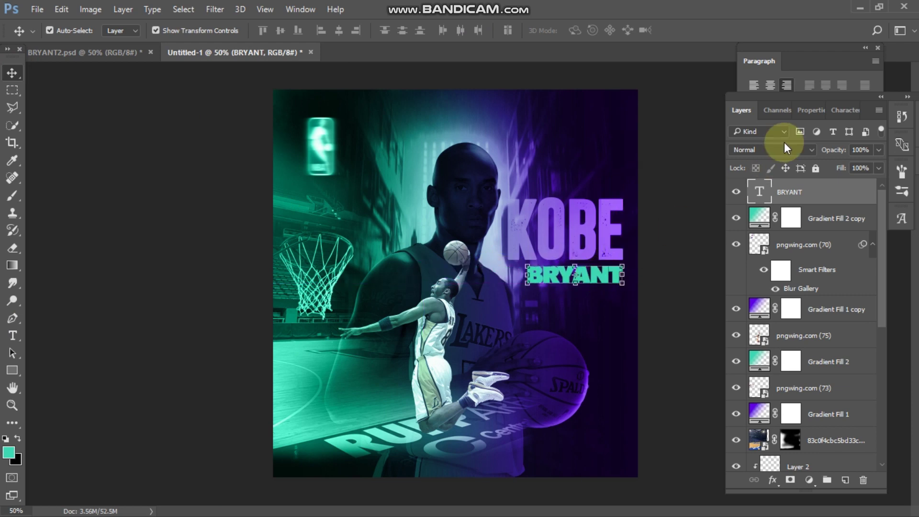
- Enlarge the BRYANT text to about 172% (about 123.8 pt) and place it directly under KOBE at X 7.54 in, Y 7 in
left_click(810, 106)
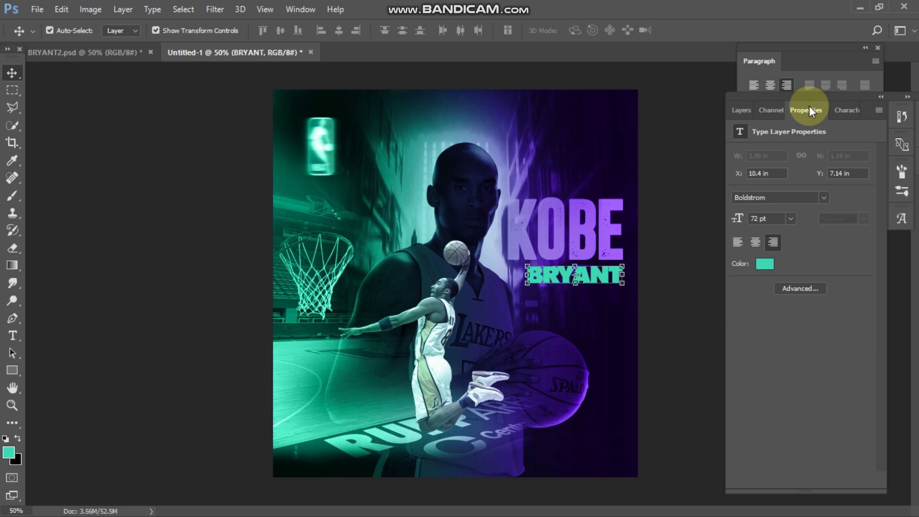
key("ctrl+t")
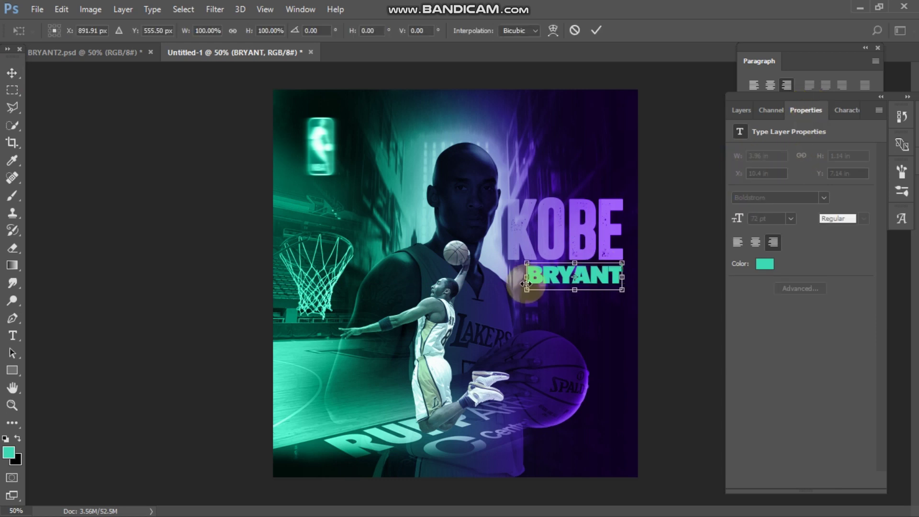
key("ctrl+plus")
key("ctrl+plus")
left_click_drag(467, 292, 337, 365)
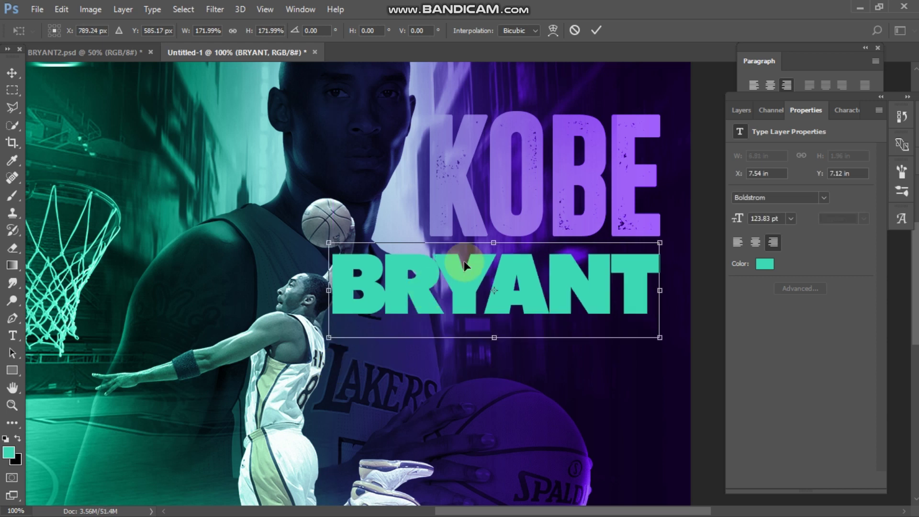
left_click_drag(458, 265, 458, 257)
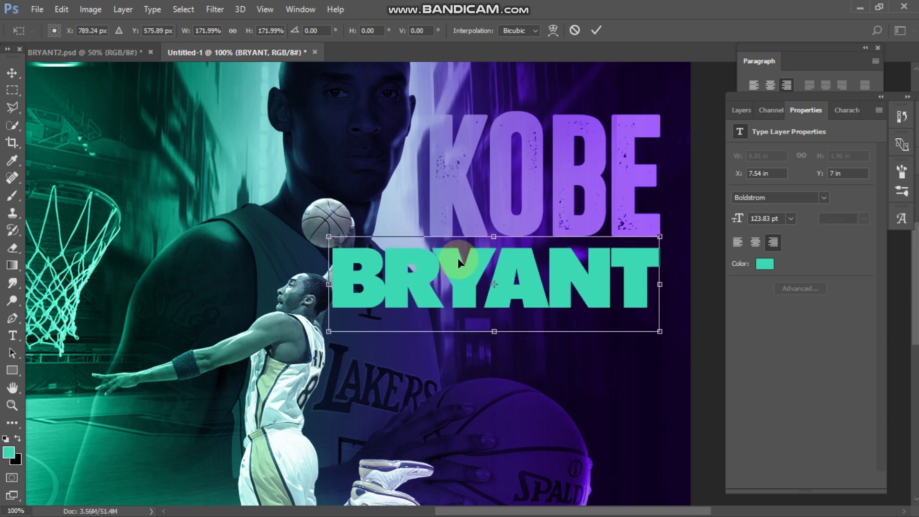
left_click(596, 30)
- Set the fill opacity of the BRYANT text layer to 0% in its blending options
left_click(740, 111)
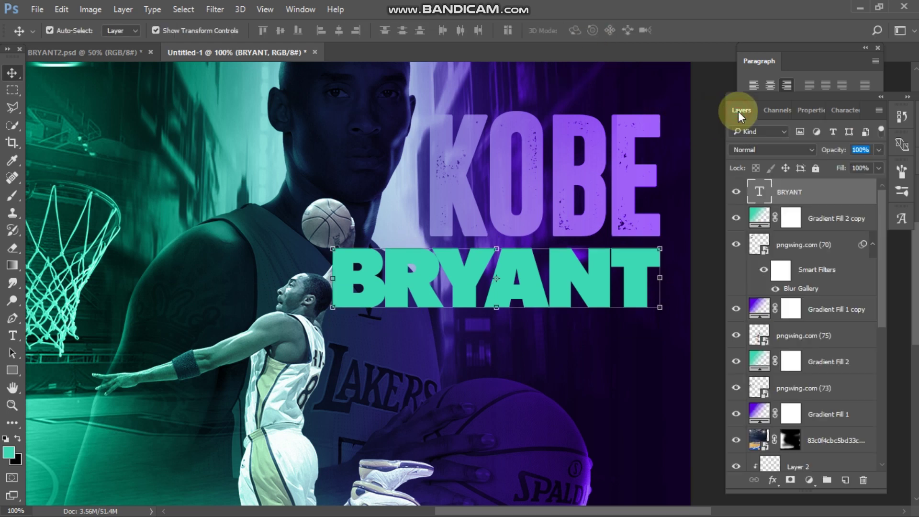
right_click(839, 190)
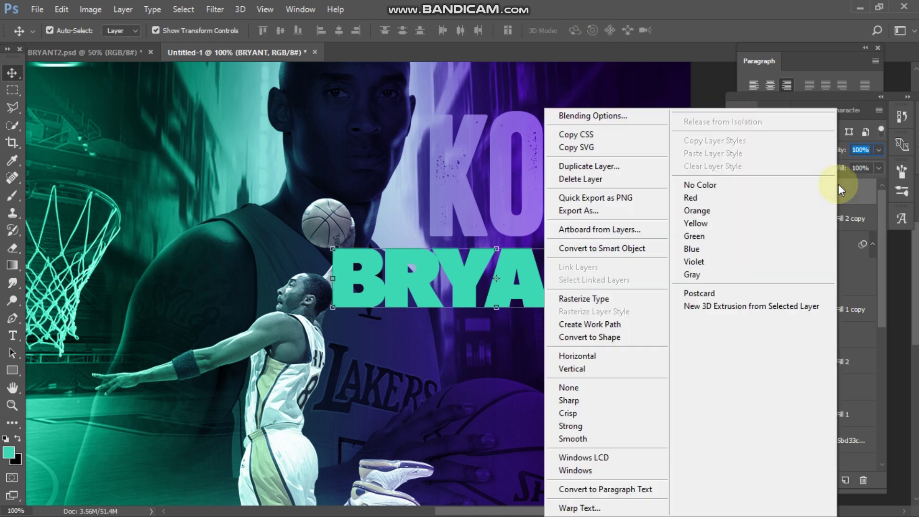
left_click(623, 114)
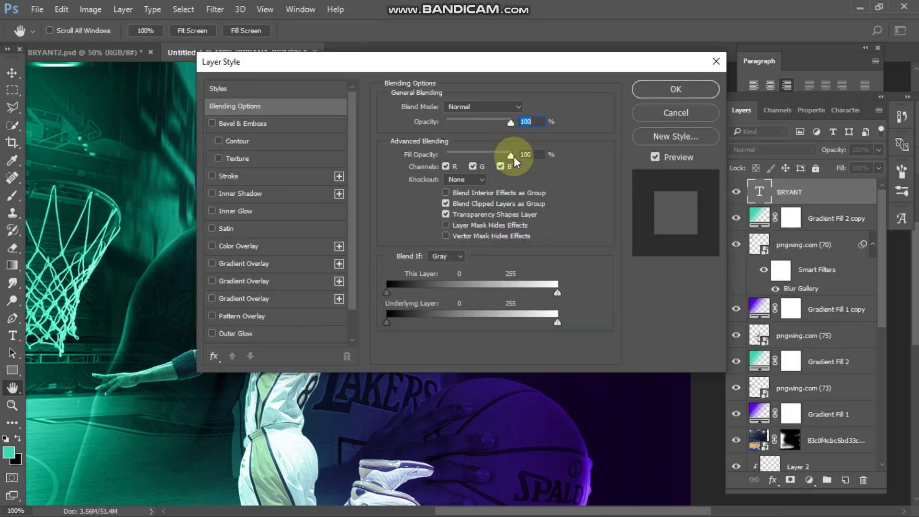
left_click_drag(351, 61, 635, 51)
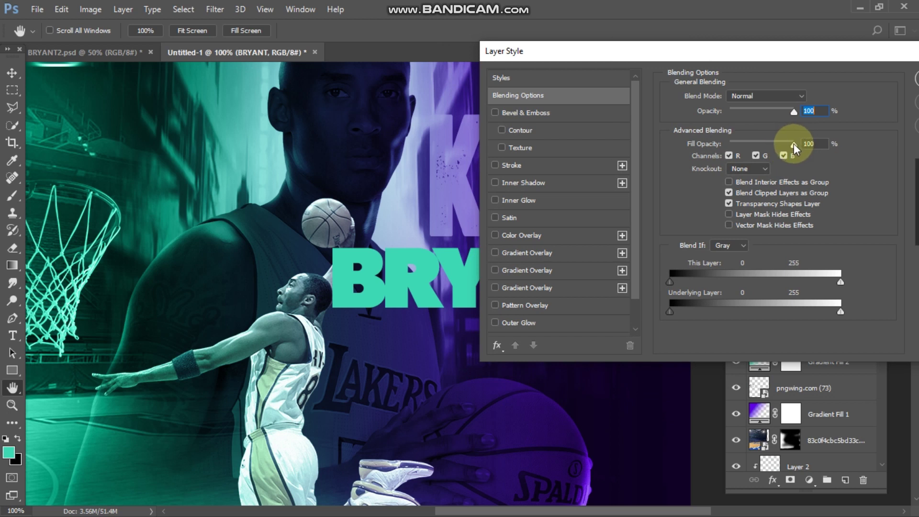
left_click_drag(794, 143, 720, 143)
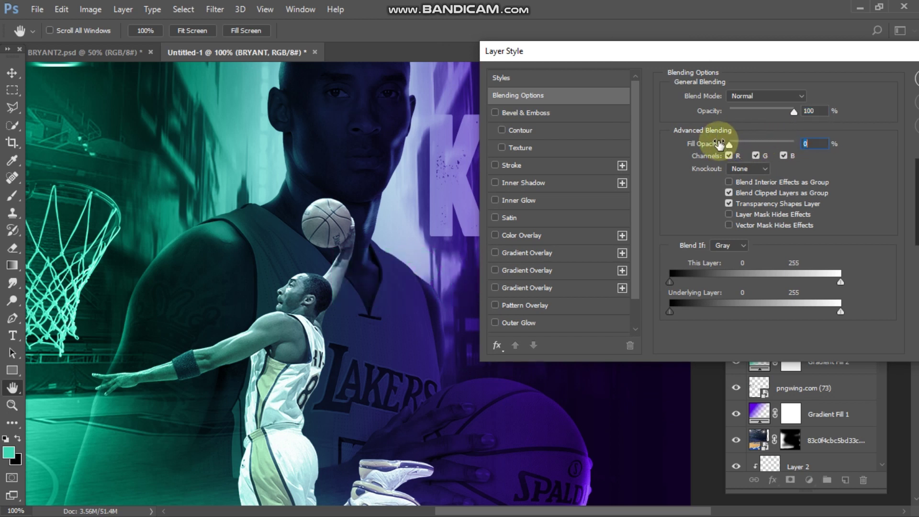
- Add a 3 px white (#ffffff) outside stroke to the BRYANT text layer
left_click(495, 165)
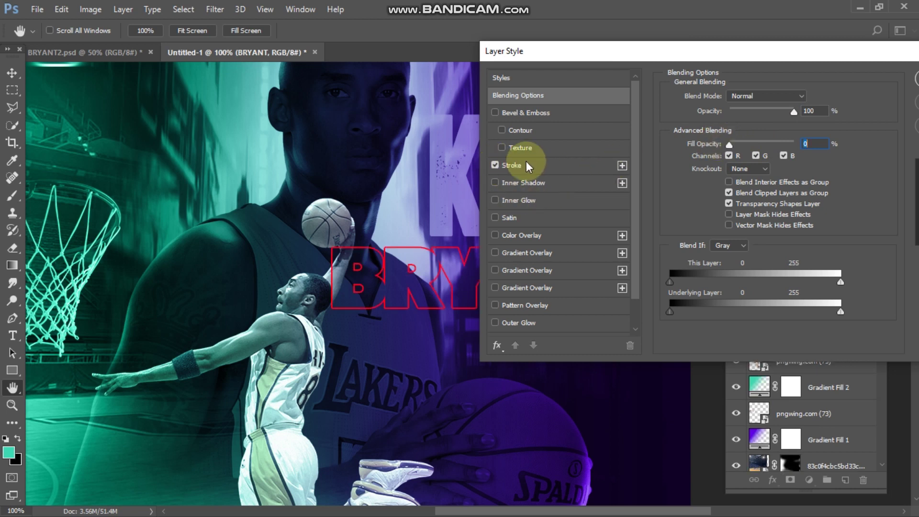
left_click(523, 163)
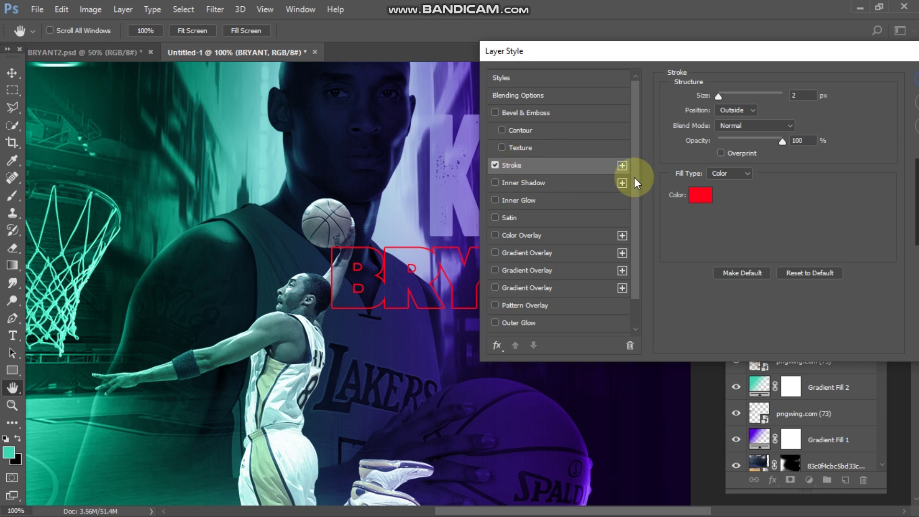
left_click(700, 195)
left_click_drag(601, 190, 518, 155)
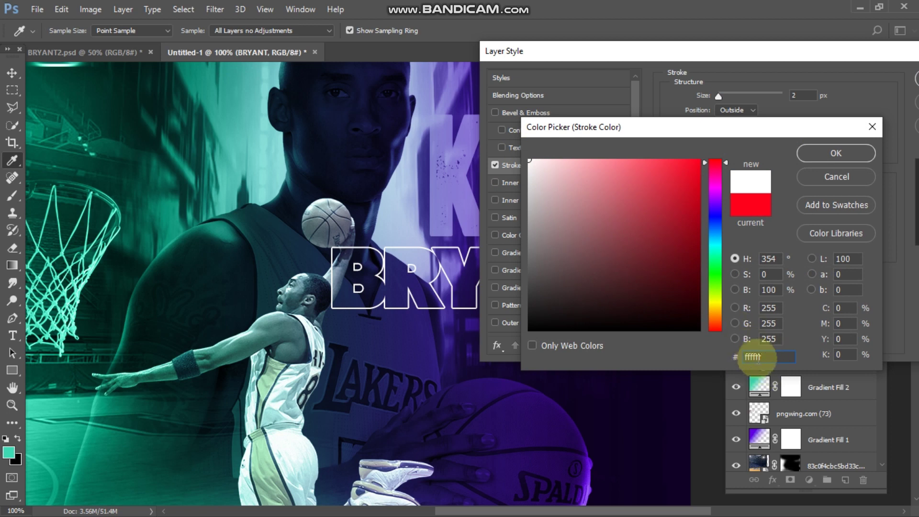
left_click(814, 158)
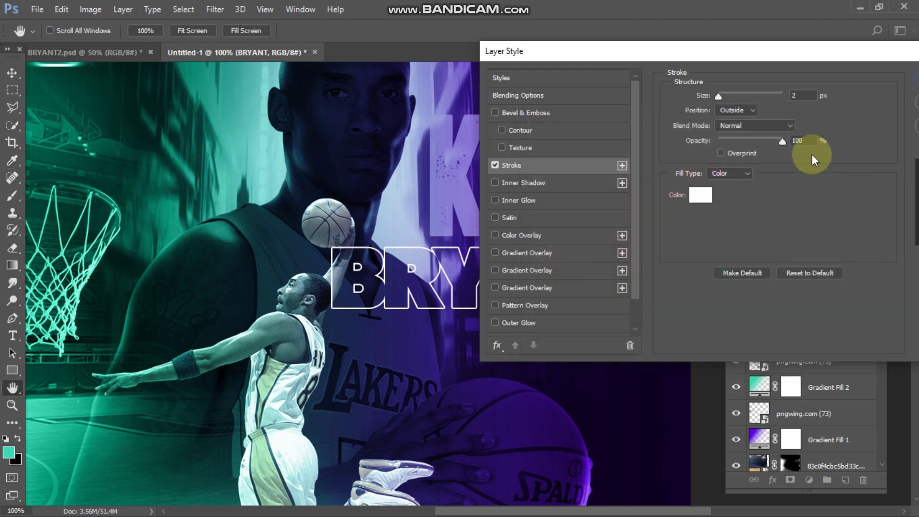
left_click(788, 94)
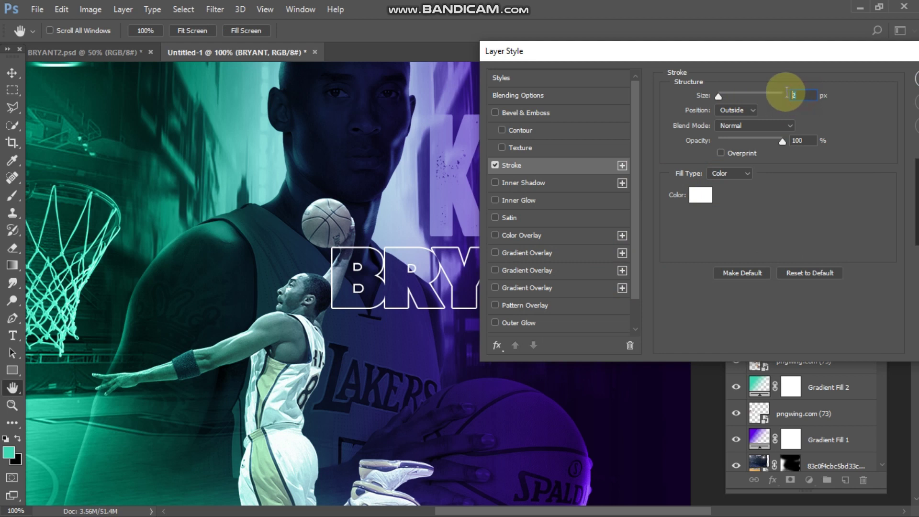
type("3")
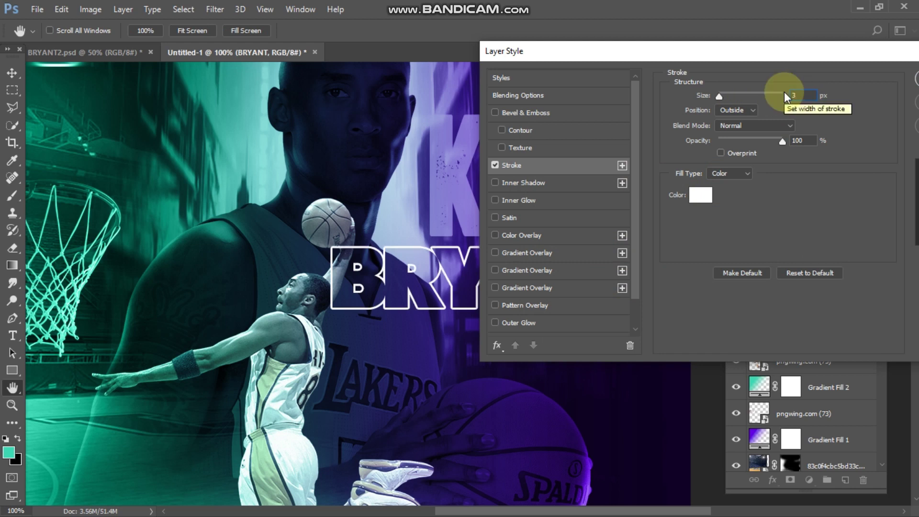
left_click_drag(871, 52, 820, 64)
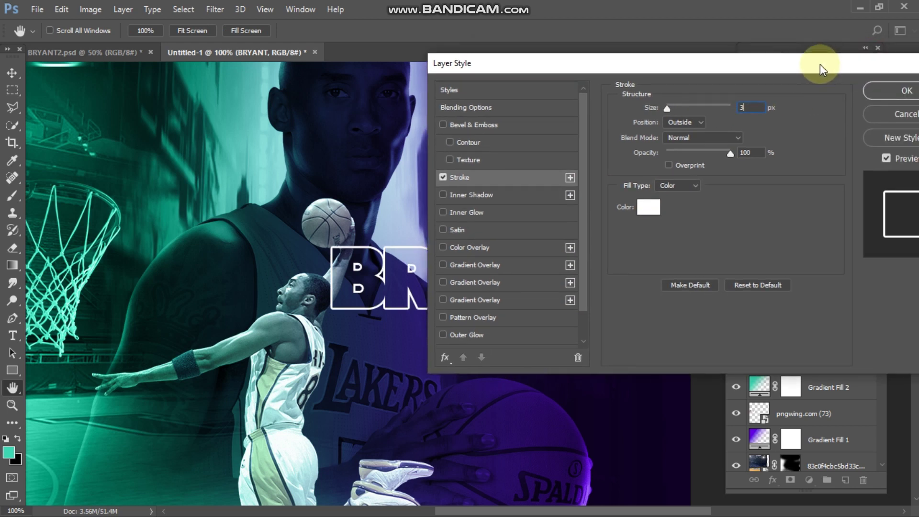
left_click(886, 91)
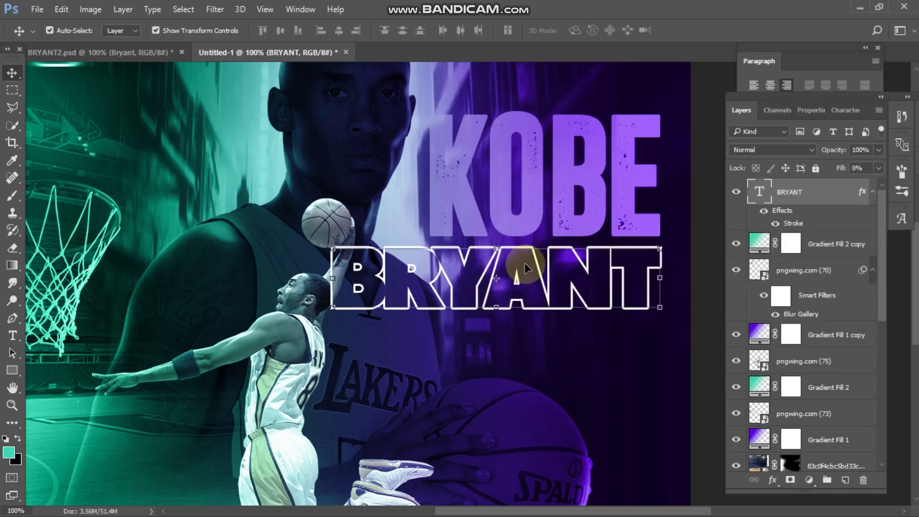
- Nudge the outlined BRYANT text slightly up towards KOBE, to Y 574.89 px
key("ctrl+t")
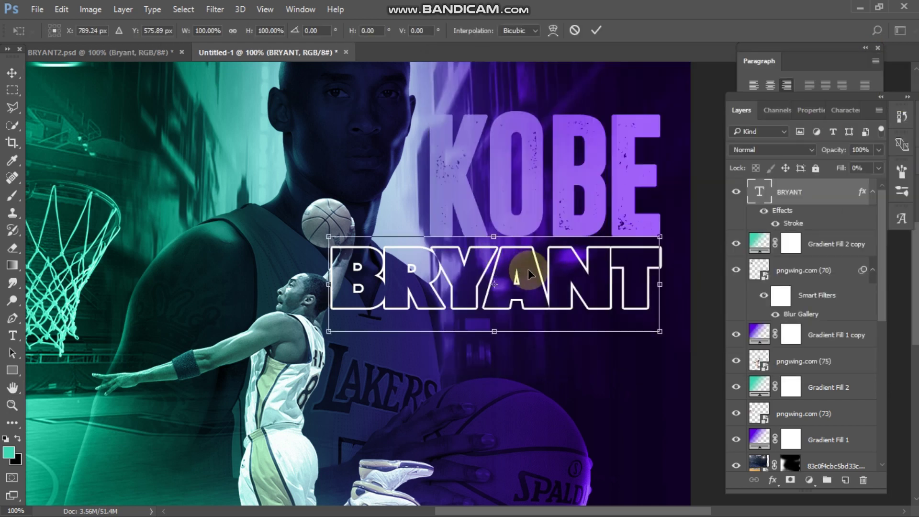
key("Up")
key("Up")
key("Up")
key("Up")
key("Up")
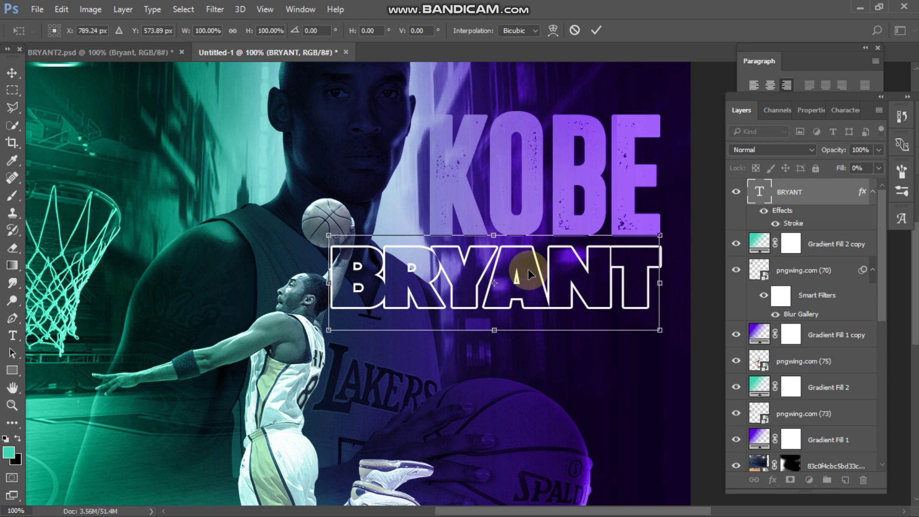
key("Down")
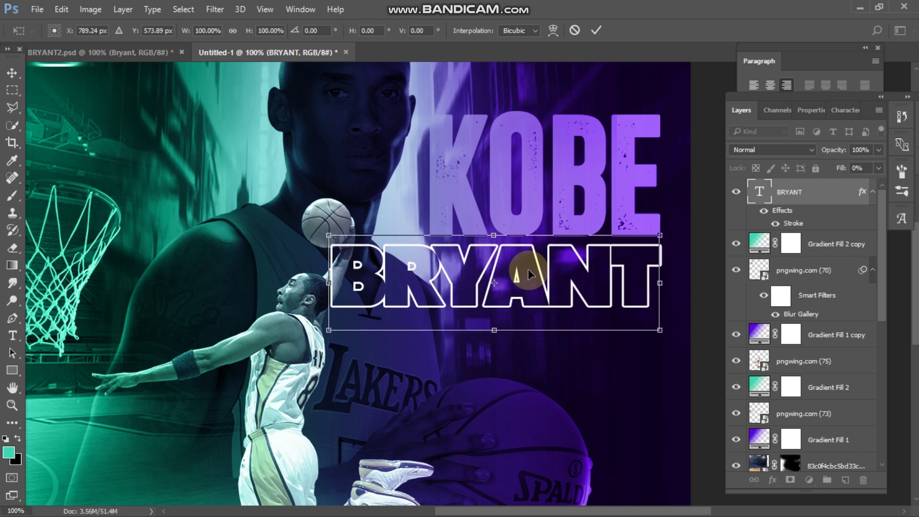
key("Down")
key("Down")
key("Down")
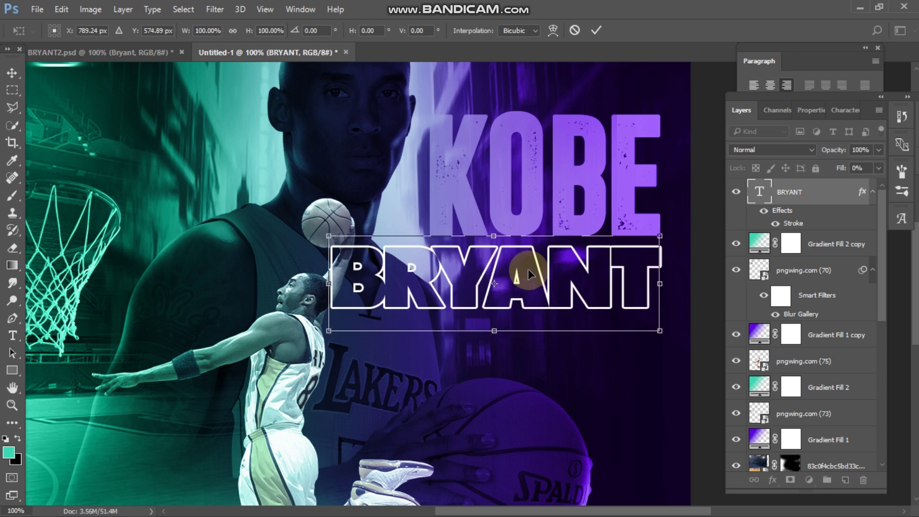
left_click(596, 29)
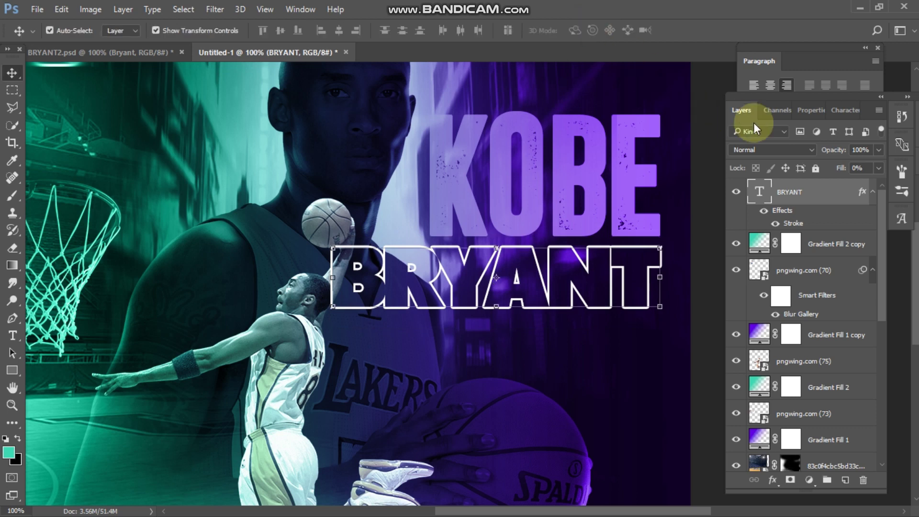
- Lower the BRYANT layer's opacity so its outline looks faint, and deselect the layer
left_click_drag(839, 152, 787, 158)
left_click(707, 223)
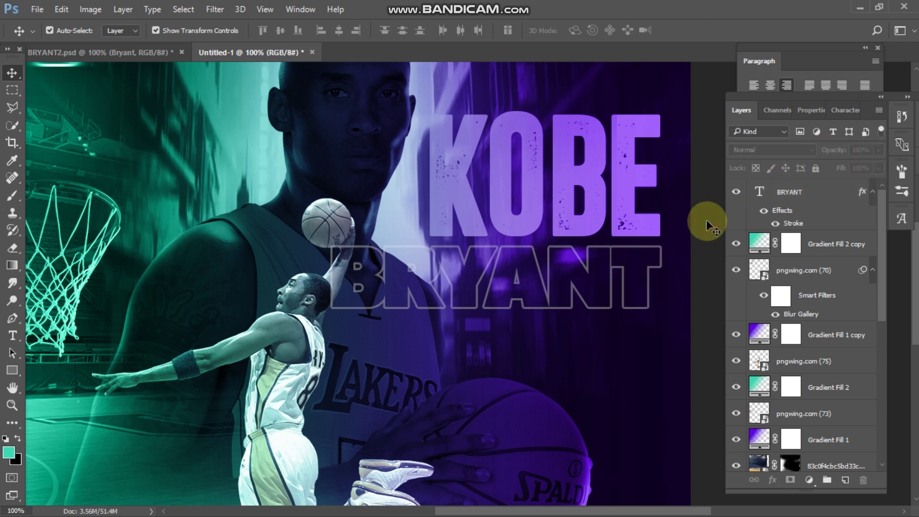
key("ctrl+minus")
key("ctrl+minus")
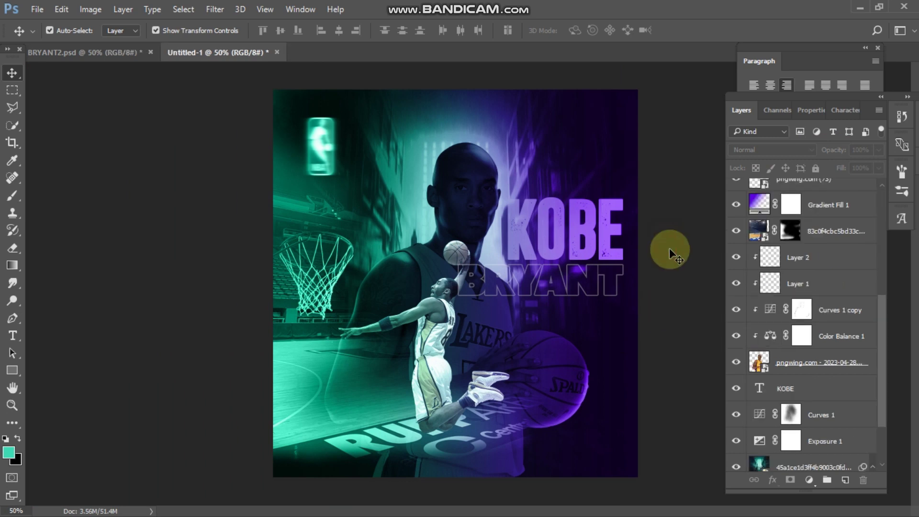
- Duplicate the KOBE text layer and place the copy below BRYANT near the poster's right edge, at about X 887 px, Y 734.5 px
left_click(788, 390)
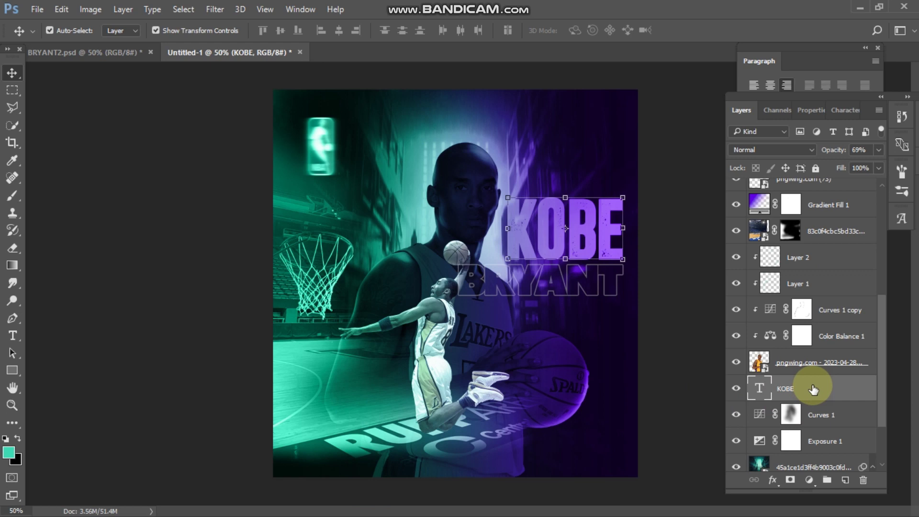
left_click_drag(813, 388, 846, 480)
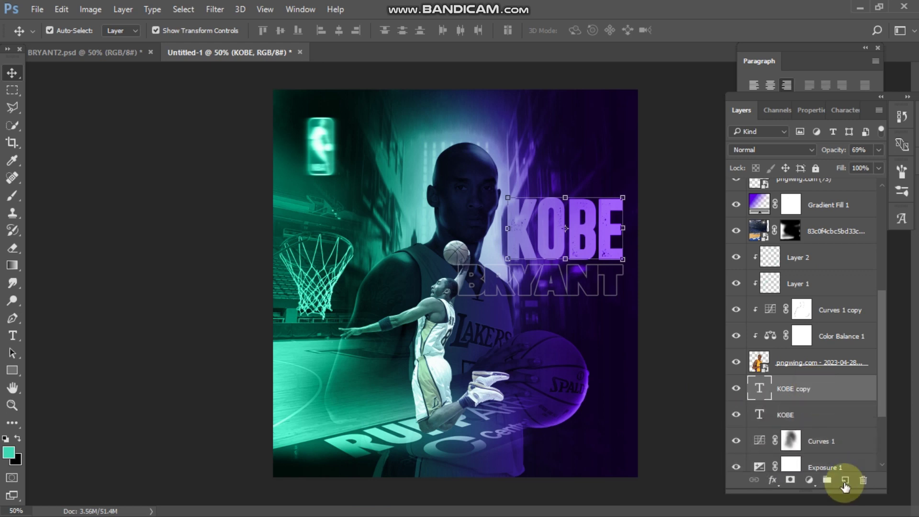
left_click(566, 198)
left_click_drag(581, 211, 588, 312)
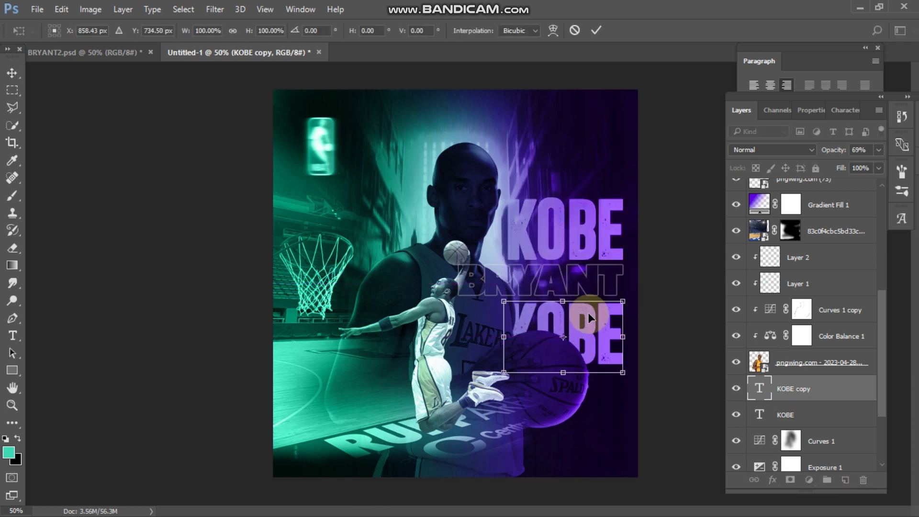
key("ctrl+plus")
key("ctrl+plus")
scroll(589, 309, "right", 3)
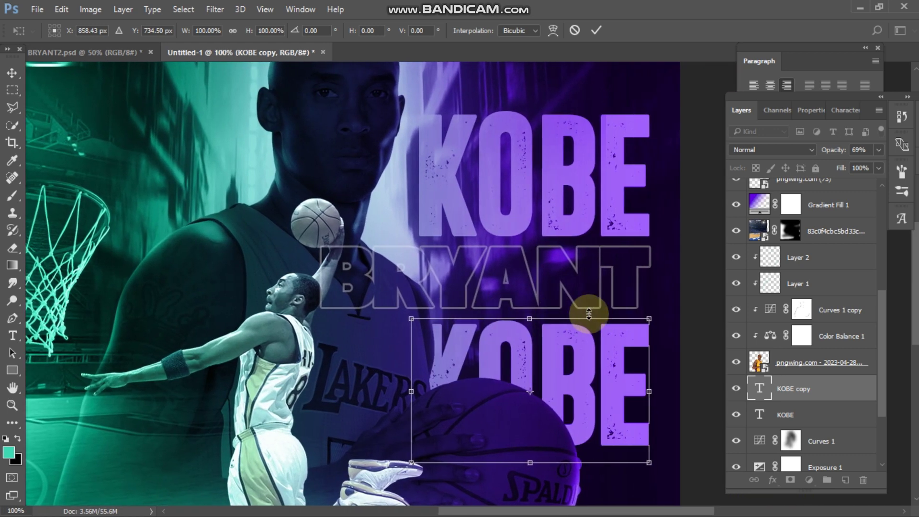
left_click_drag(574, 347, 593, 349)
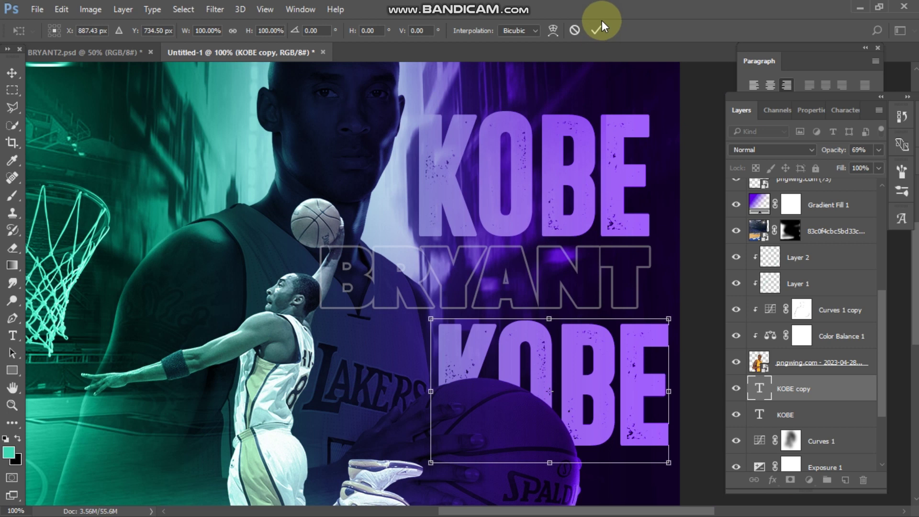
left_click(594, 30)
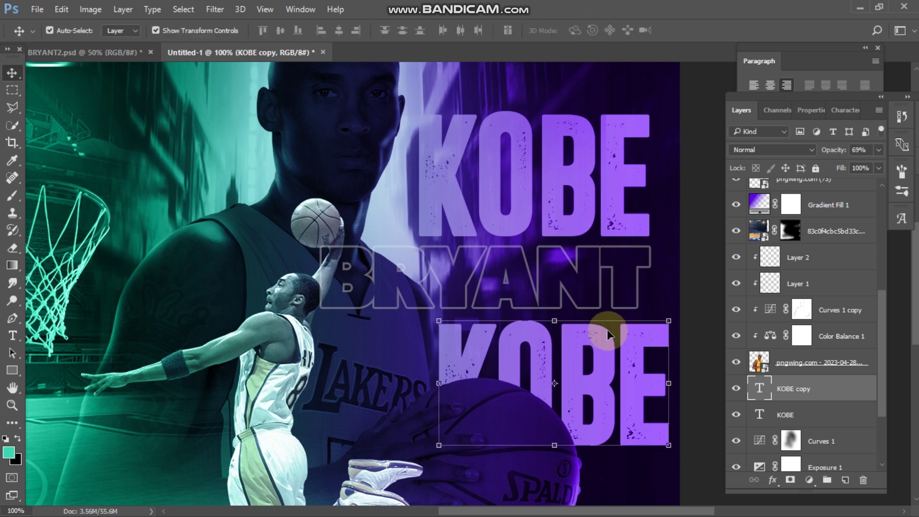
key("ctrl+t")
mouse_move(601, 341)
left_mouse_down()
mouse_move(602, 328)
mouse_move(600, 344)
left_mouse_up()
key("Return")
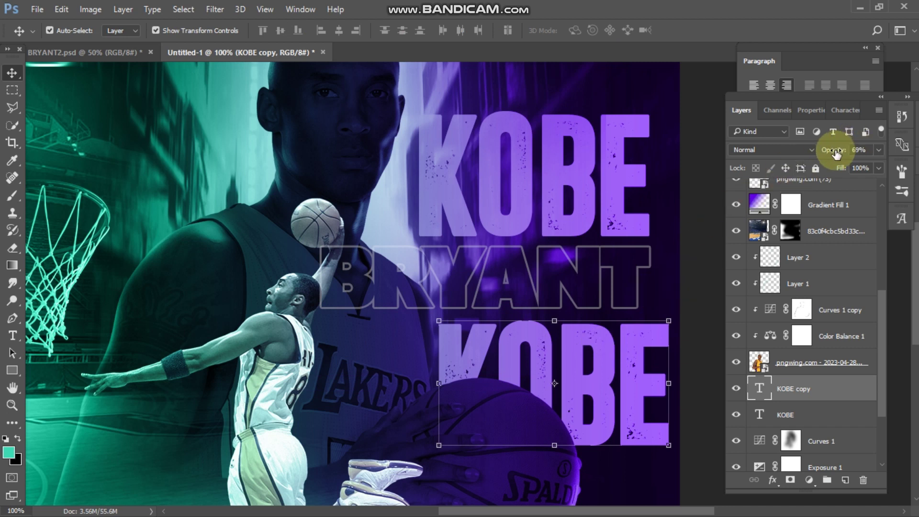
- Lower the opacity of the KOBE copy layer to 2% and deselect it
left_click_drag(835, 148, 782, 160)
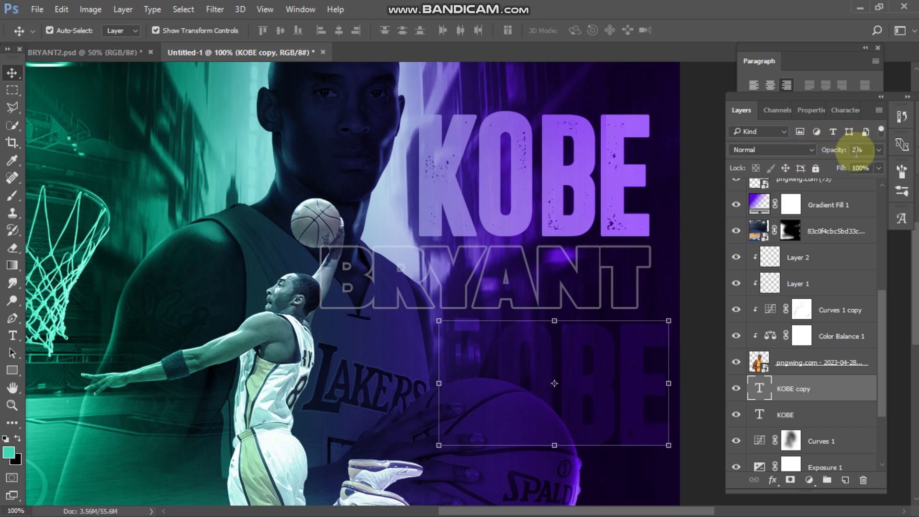
left_click(705, 238)
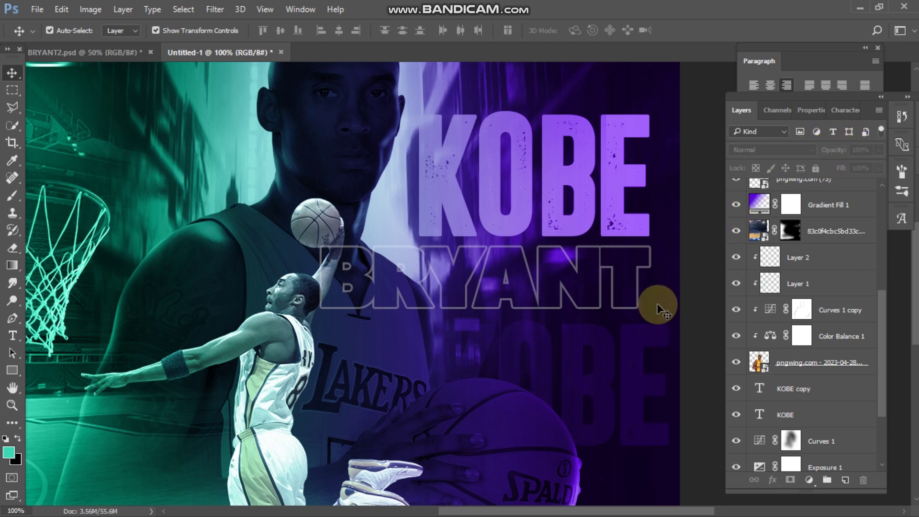
key("ctrl+minus")
key("ctrl+minus")
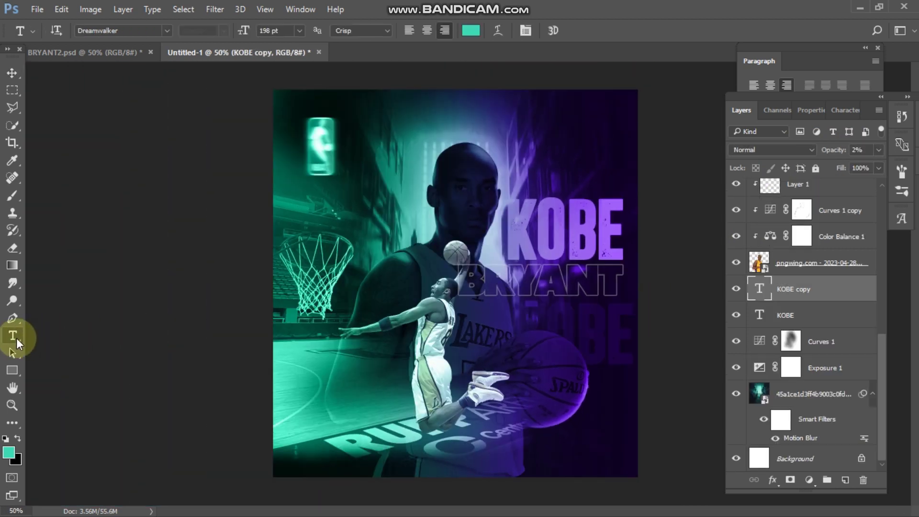
- Add the text 24 in Dreamwalker at 198 pt and place it near the poster's right edge, at about X 986 px, Y 914 px
left_click(575, 458)
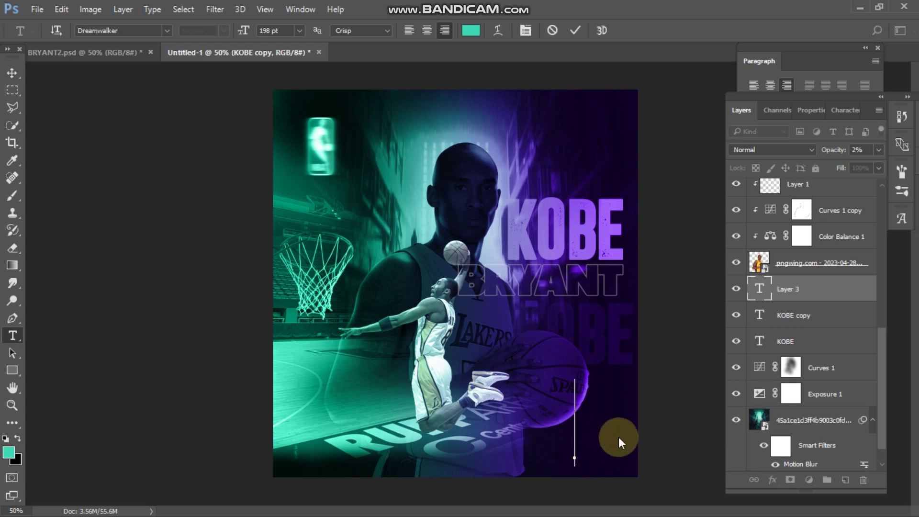
type("24")
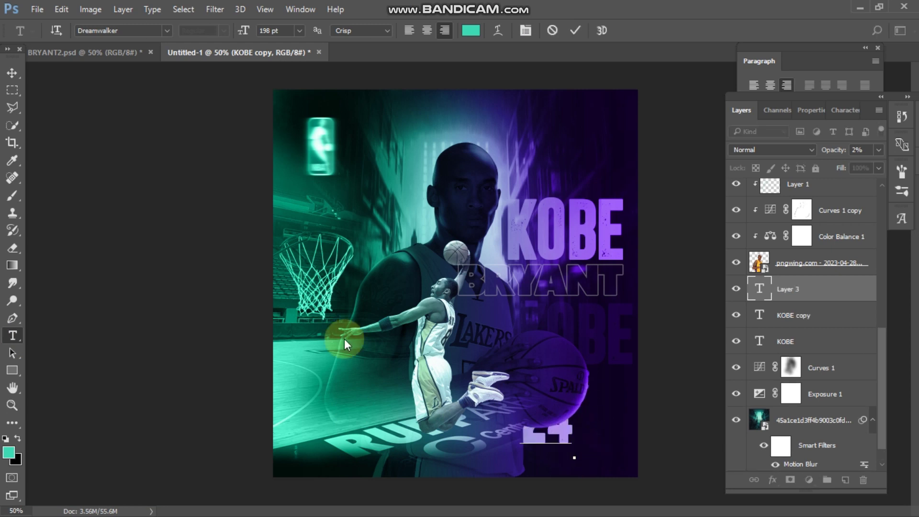
left_click(11, 72)
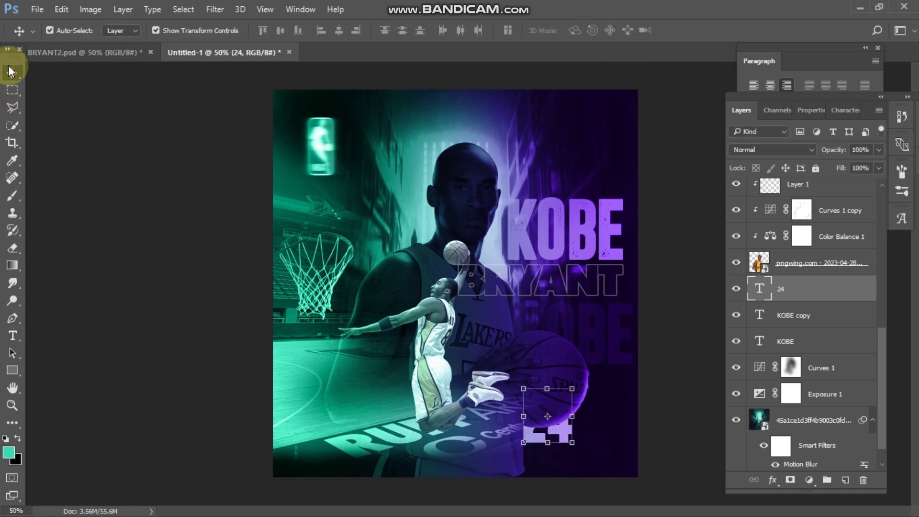
left_click(548, 393)
left_click_drag(556, 400, 618, 382)
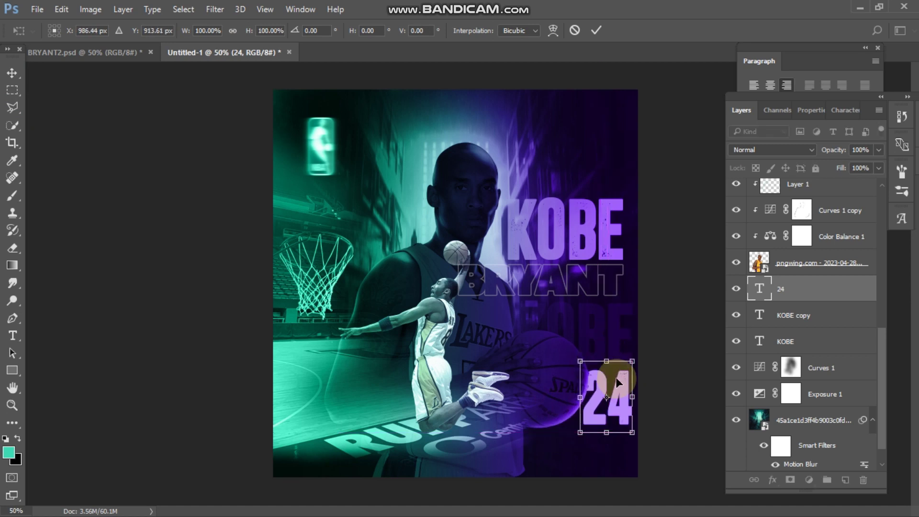
left_click(595, 31)
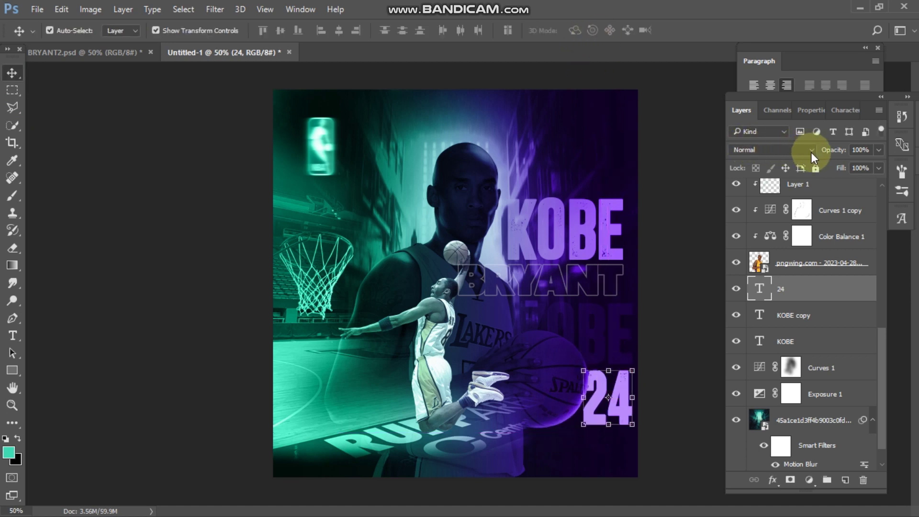
- Change the font of the 24 text to Stretch Pro
left_click(801, 110)
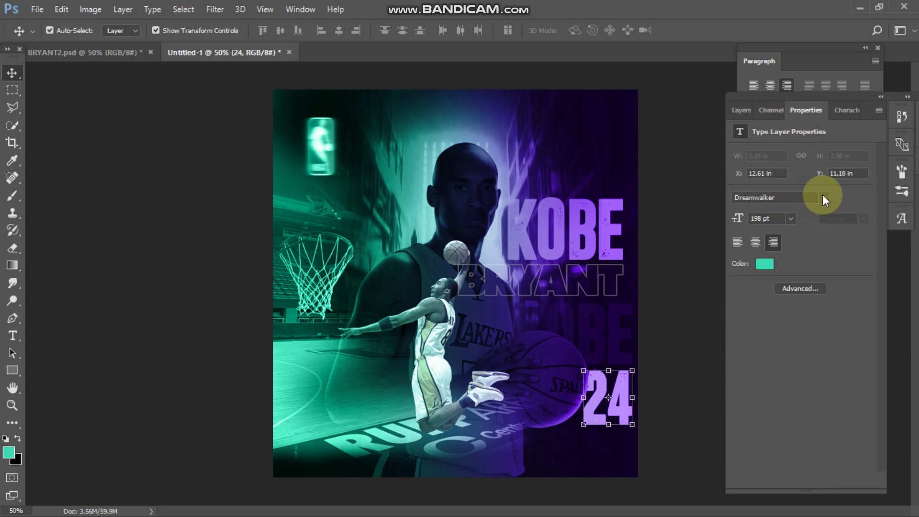
left_click(796, 197)
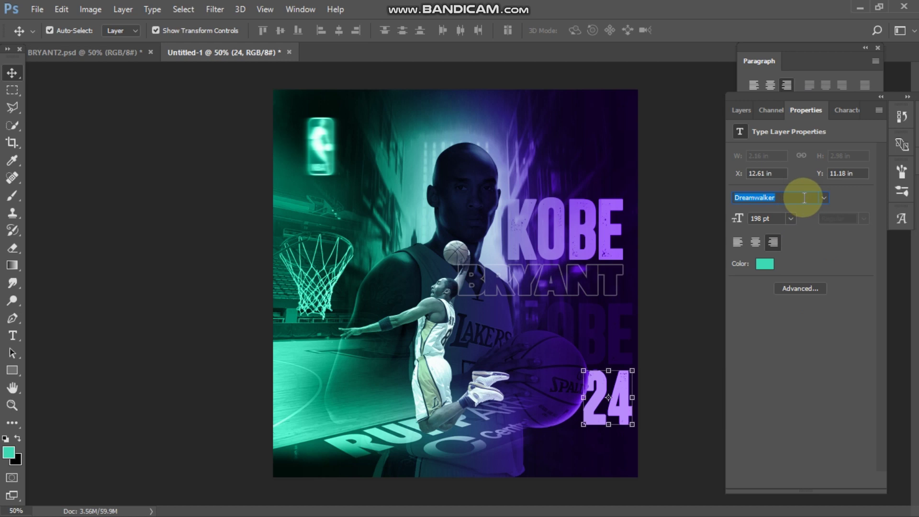
type("stre")
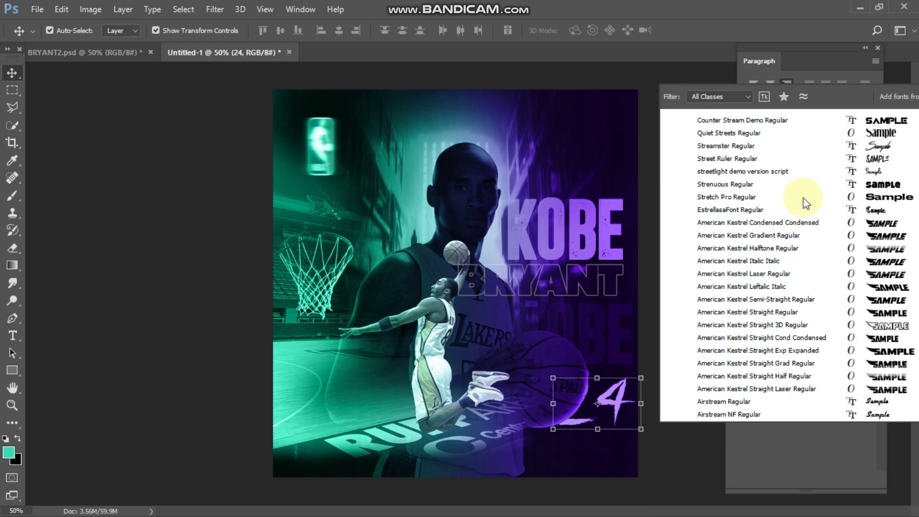
type("T")
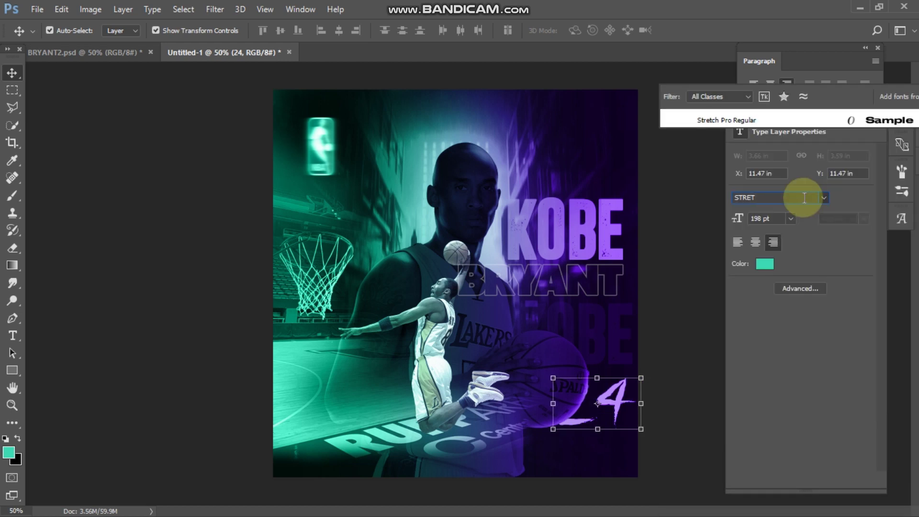
left_click(752, 119)
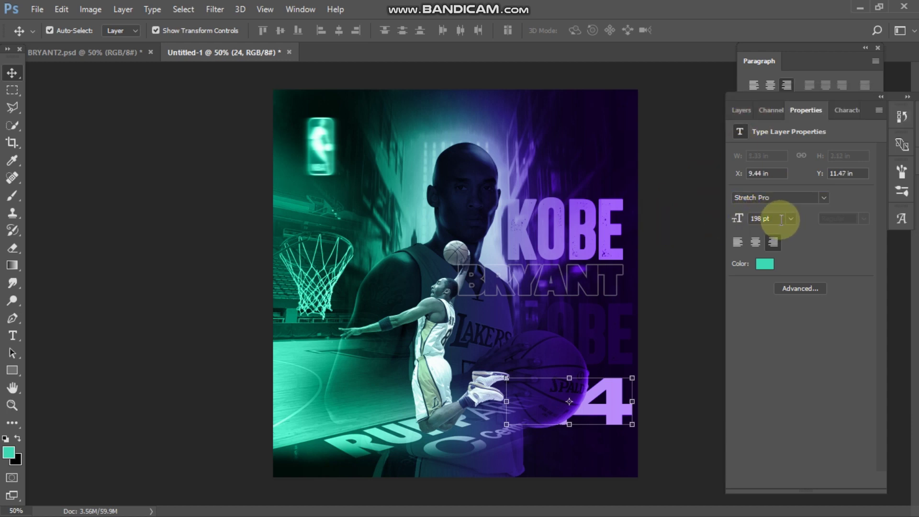
- Set the font size of the 24 text to 65.5 pt
left_click(791, 219)
left_click(792, 228)
left_click(745, 214)
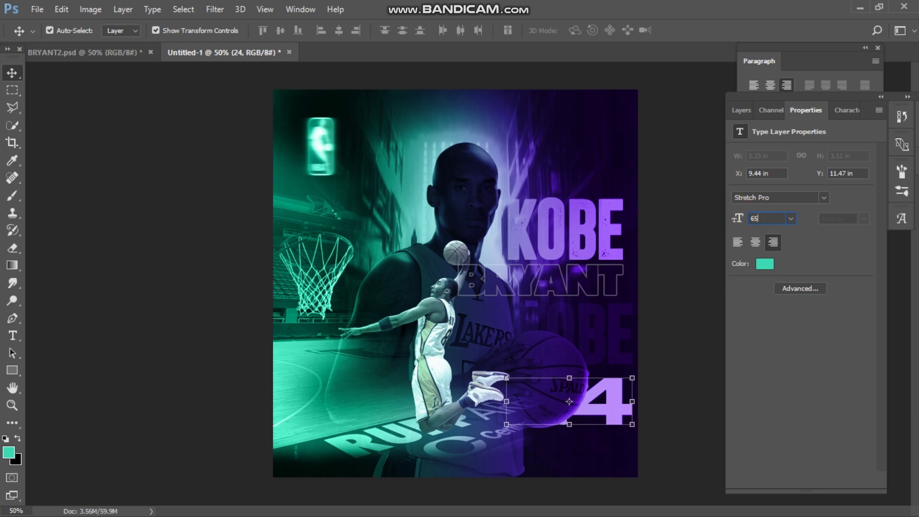
key("Return")
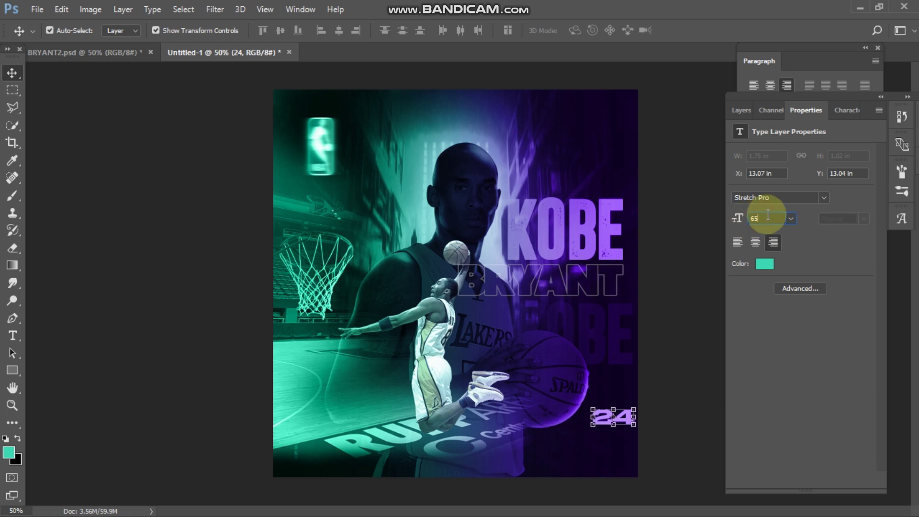
key("Return")
- Move the 24 text up beside the large basketball near the poster's right edge, to about X 1004.70 px, Y 887.10 px
key("ctrl+plus")
scroll(669, 386, "right", 3)
key("ctrl+plus")
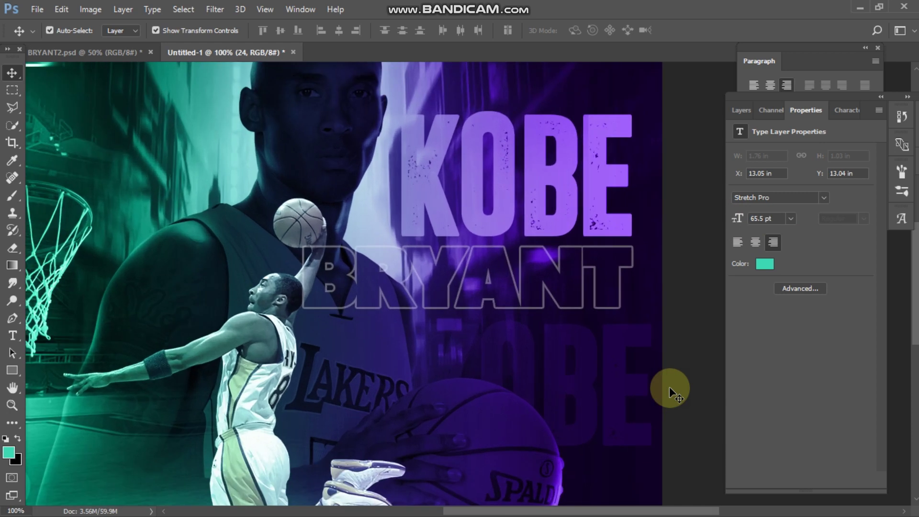
scroll(670, 387, "down", 3)
left_click(671, 385)
left_click(742, 110)
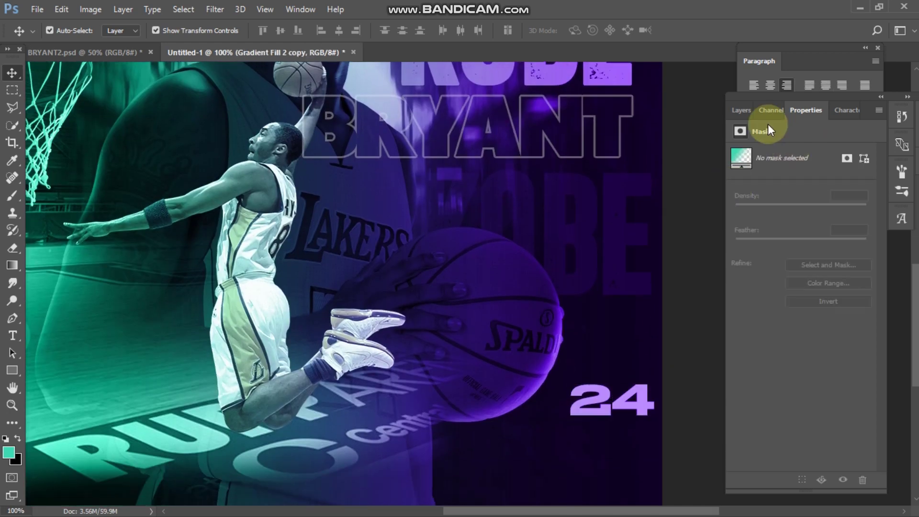
left_click(790, 289)
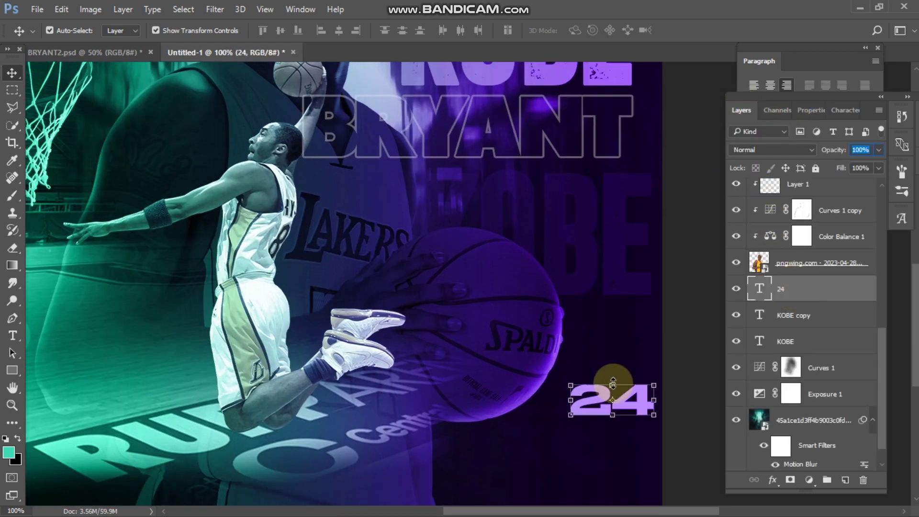
key("ctrl+t")
left_click_drag(632, 400, 629, 338)
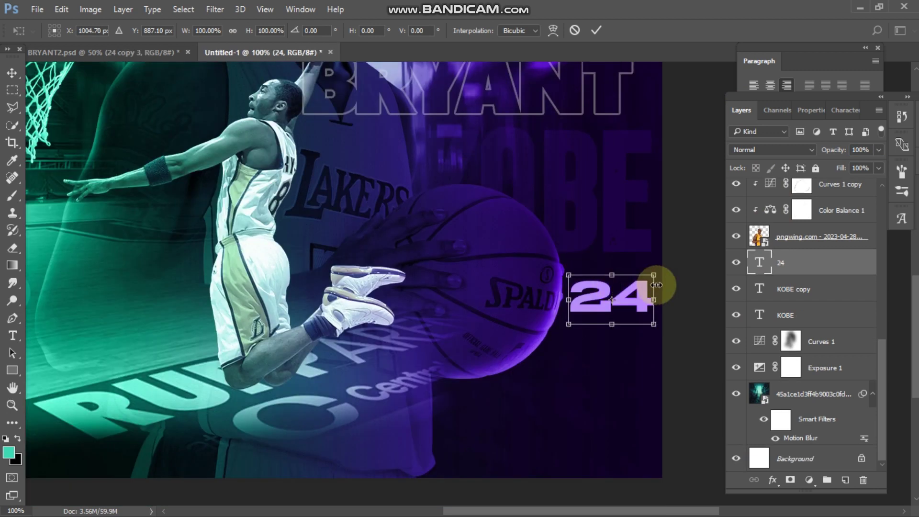
key("Return")
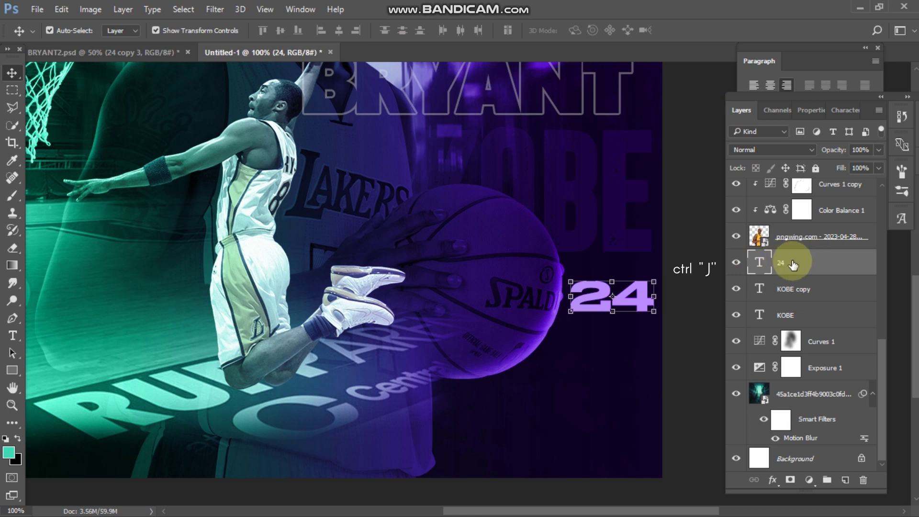
- Duplicate the 24 text layer four times
key("ctrl+j")
key("ctrl+j")
key("ctrl+j")
key("ctrl+j")
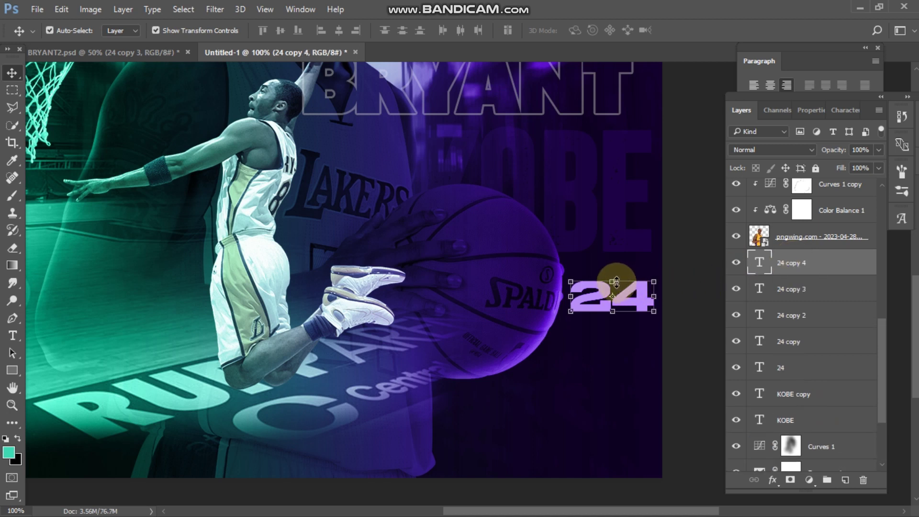
- Move the 24 copy 4 layer straight down as the second row under the original 24, to about Y 942.73 px
key("ctrl+t")
left_click_drag(627, 290, 636, 328)
left_click_drag(635, 323, 635, 323)
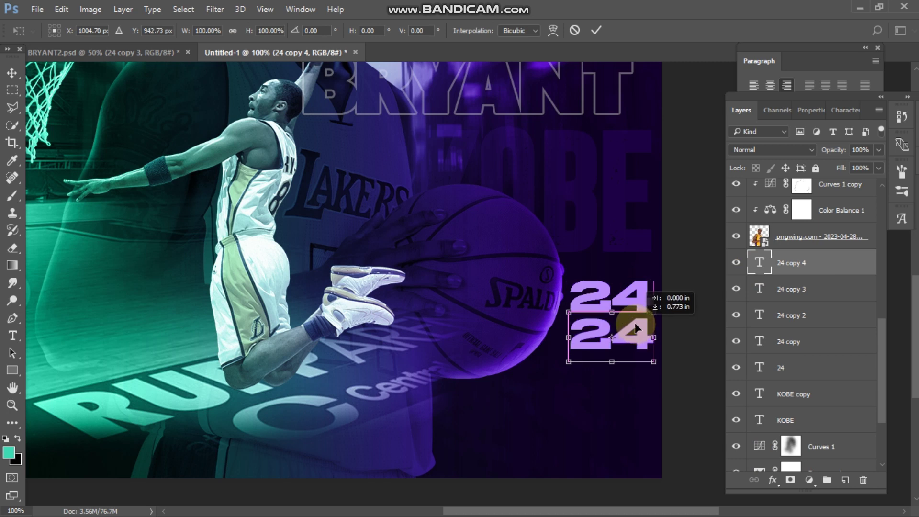
key("Return")
- Move the 24 copy 3 layer straight down as the third row of the column, to about Y 998.36 px
left_click(788, 288)
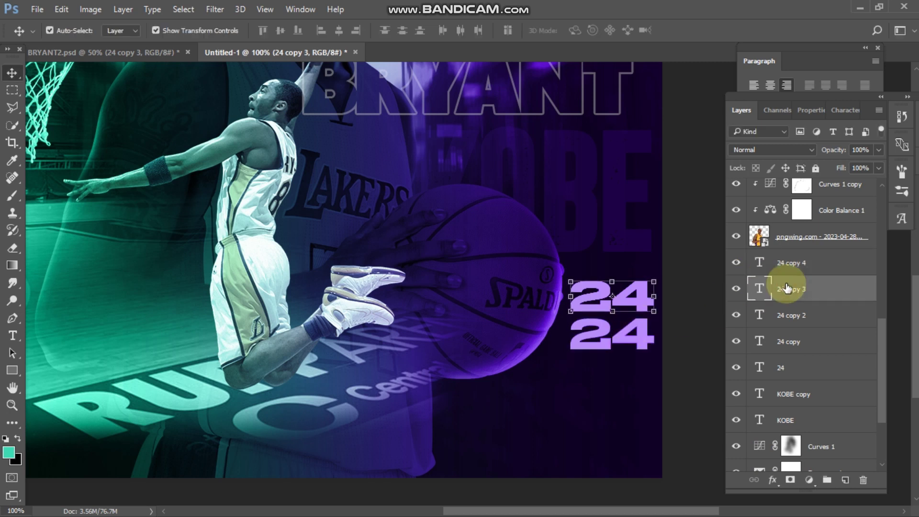
key("ctrl+t")
left_click_drag(622, 294, 640, 367)
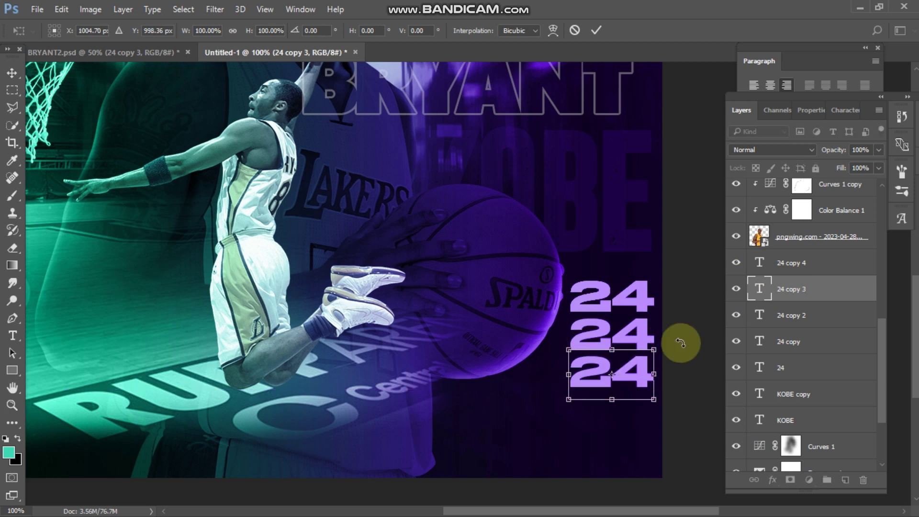
key("Return")
- Move the 24 copy layer straight down as the fourth row of the column, with the same spacing as the rows above
left_click(785, 258)
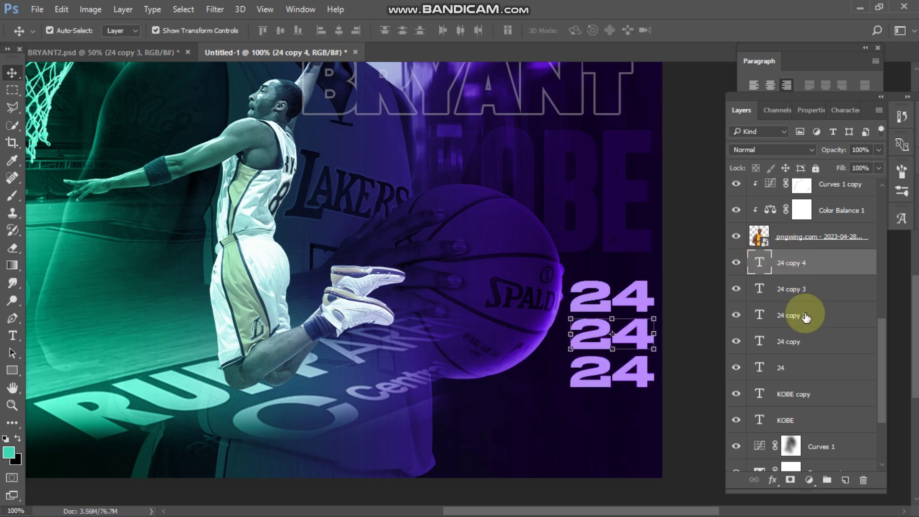
left_click(788, 343)
key("ctrl+t")
left_click_drag(629, 288, 639, 402)
key("Return")
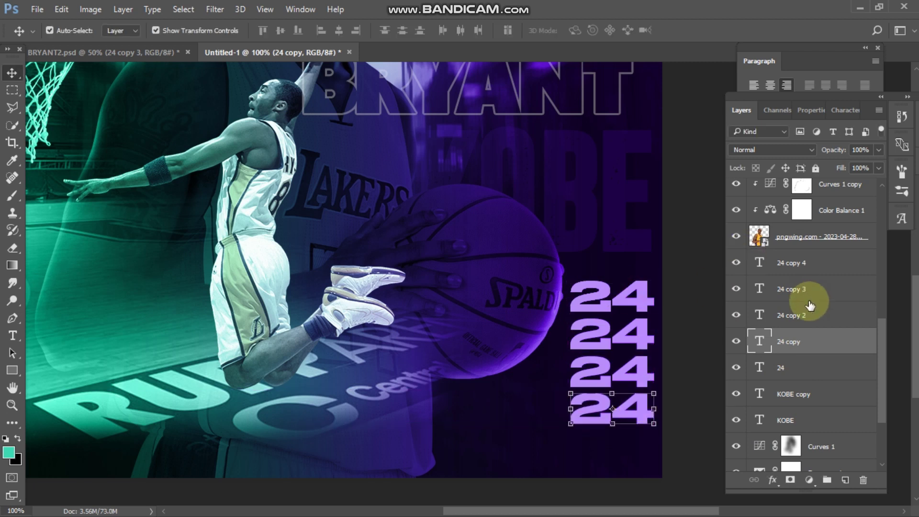
- Move the 24 copy 2 layer straight down as the fifth row, at the foot of the 24 column
left_click(795, 315)
key("ctrl+t")
left_click_drag(610, 285, 622, 442)
left_click(596, 28)
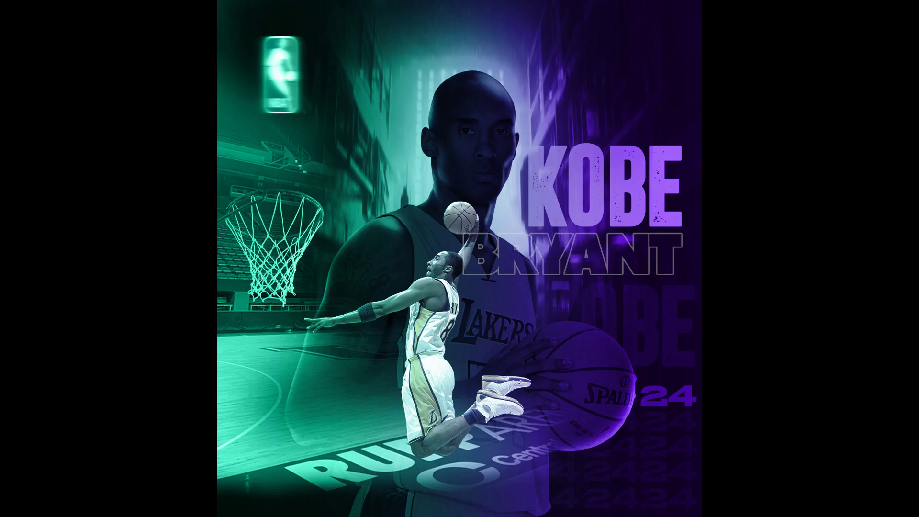